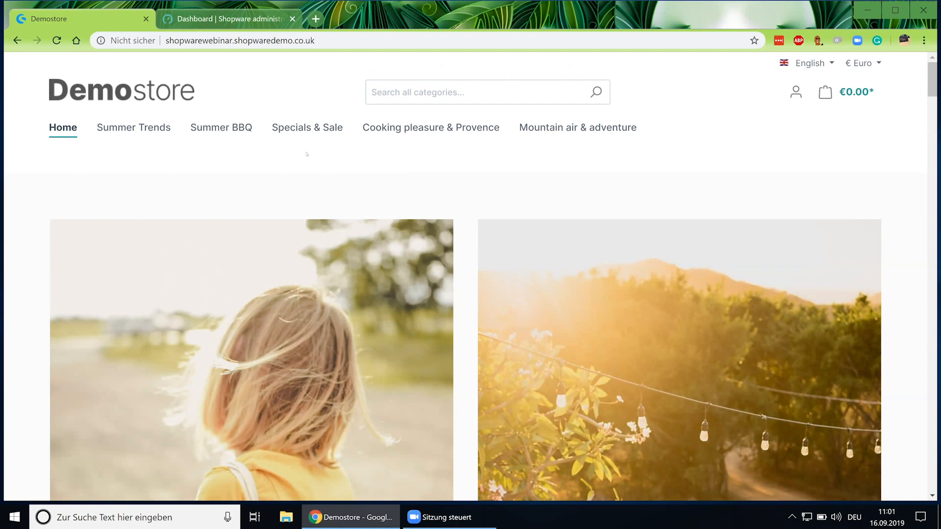
Scroll down through the storefront home page, then back up toward the top.
{"action": "scroll", "coordinate": [321, 209], "scroll_direction": "down", "scroll_amount": 5}
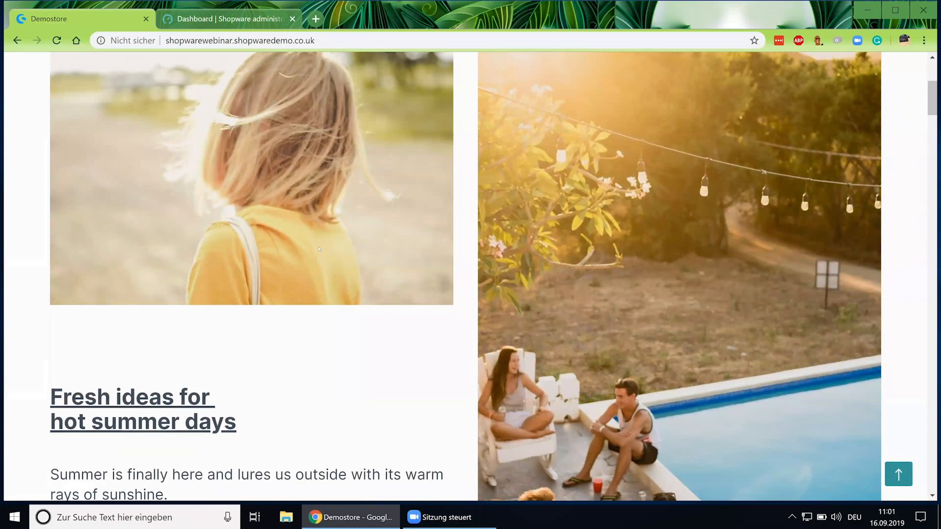
{"action": "scroll", "coordinate": [319, 248], "scroll_direction": "down", "scroll_amount": 9}
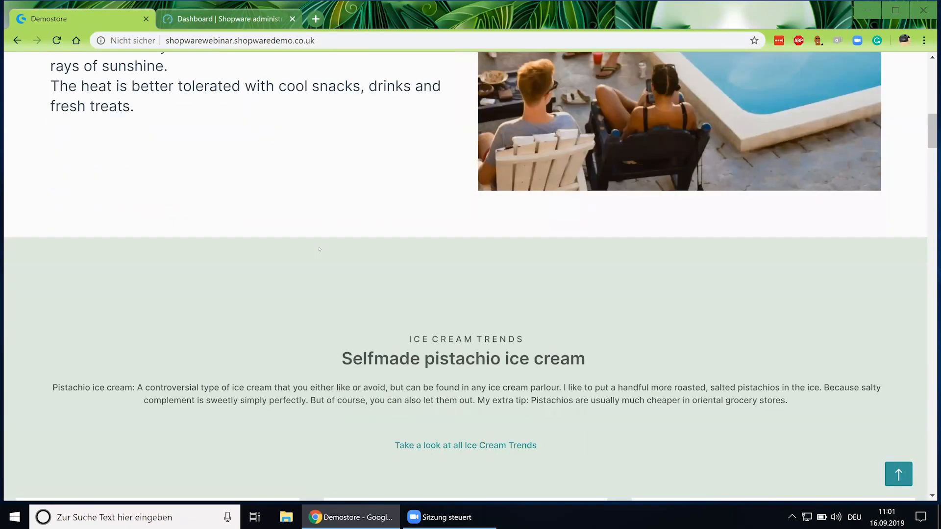
{"action": "scroll", "coordinate": [319, 249], "scroll_direction": "down", "scroll_amount": 4}
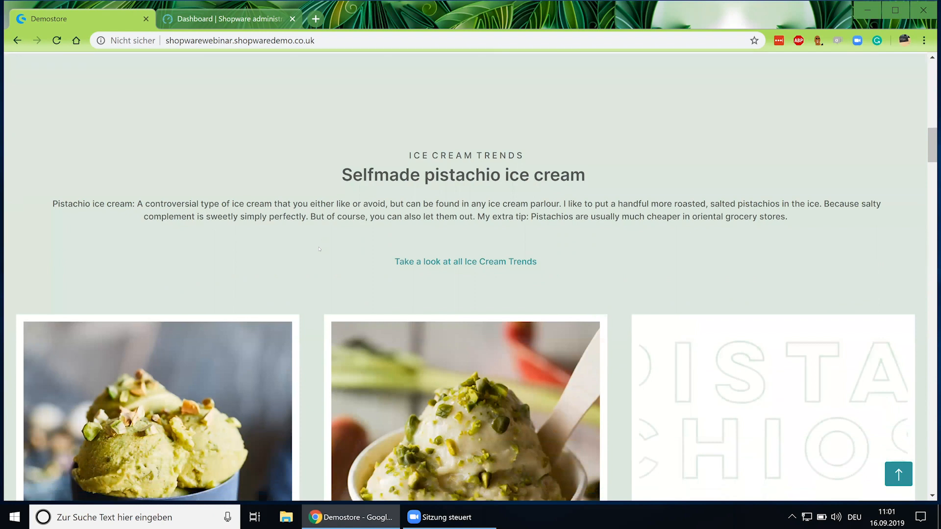
{"action": "scroll", "coordinate": [318, 249], "scroll_direction": "down", "scroll_amount": 1}
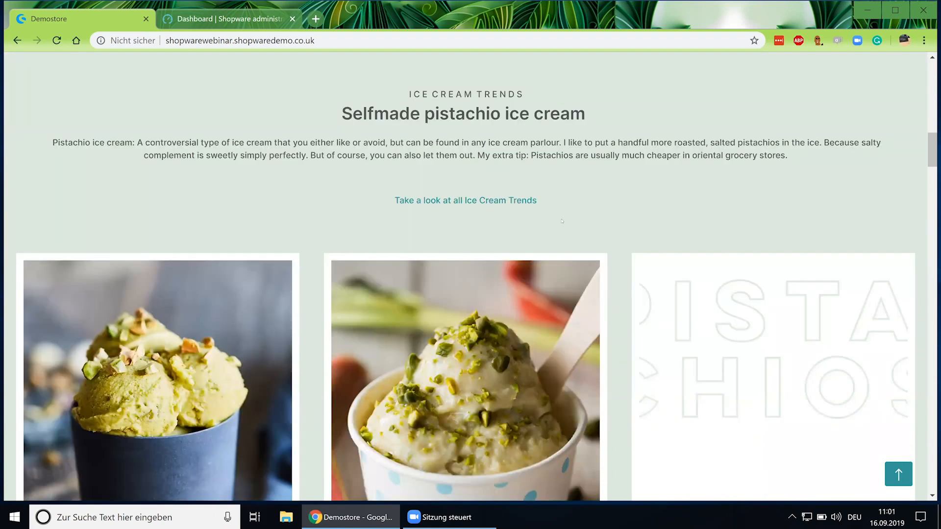
{"action": "scroll", "coordinate": [599, 286], "scroll_direction": "down", "scroll_amount": 2}
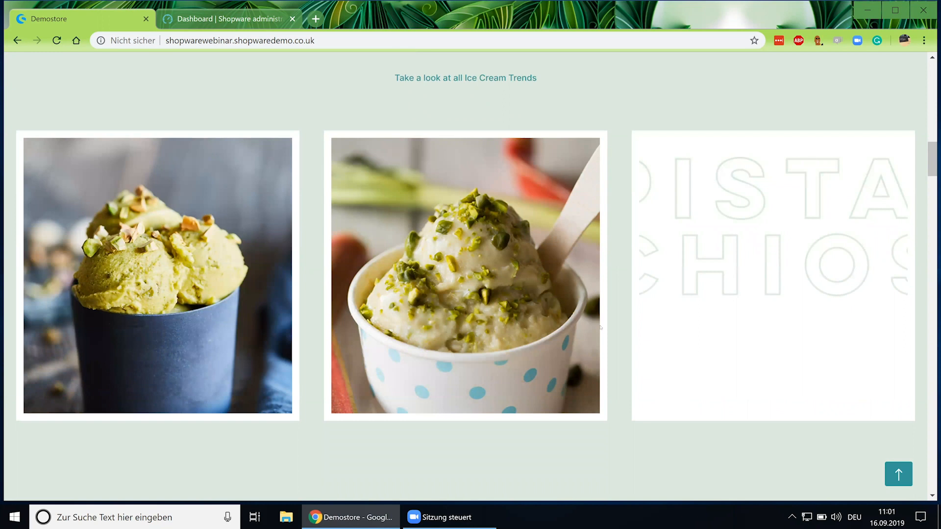
{"action": "scroll", "coordinate": [600, 328], "scroll_direction": "down", "scroll_amount": 3}
{"action": "scroll", "coordinate": [600, 327], "scroll_direction": "down", "scroll_amount": 4}
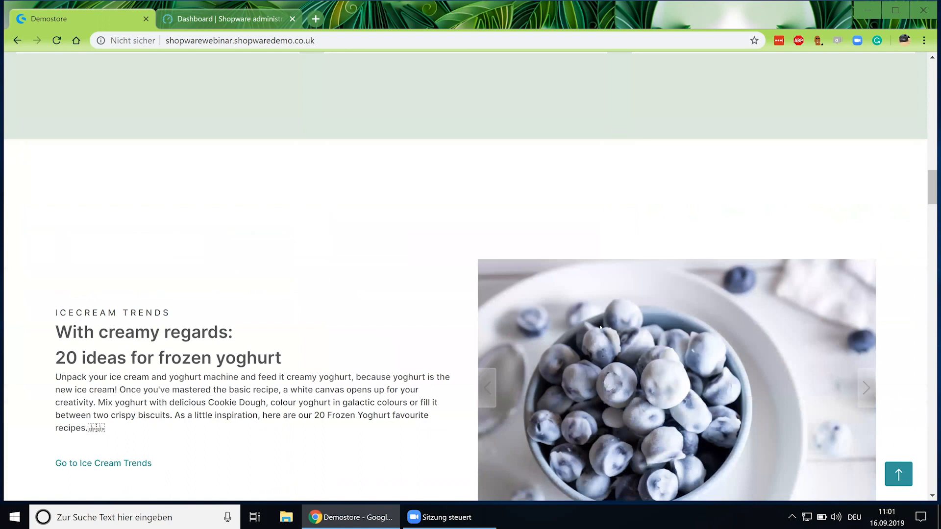
{"action": "scroll", "coordinate": [598, 324], "scroll_direction": "down", "scroll_amount": 4}
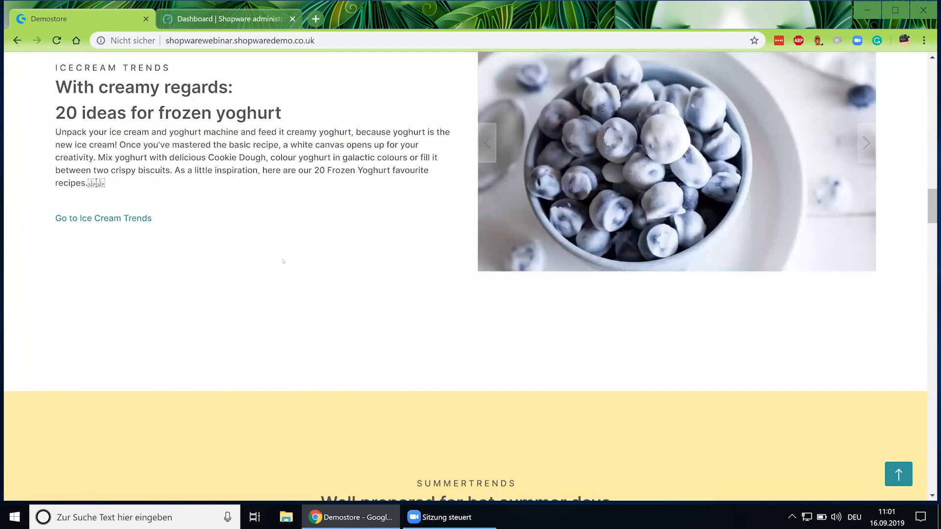
{"action": "scroll", "coordinate": [282, 261], "scroll_direction": "down", "scroll_amount": 5}
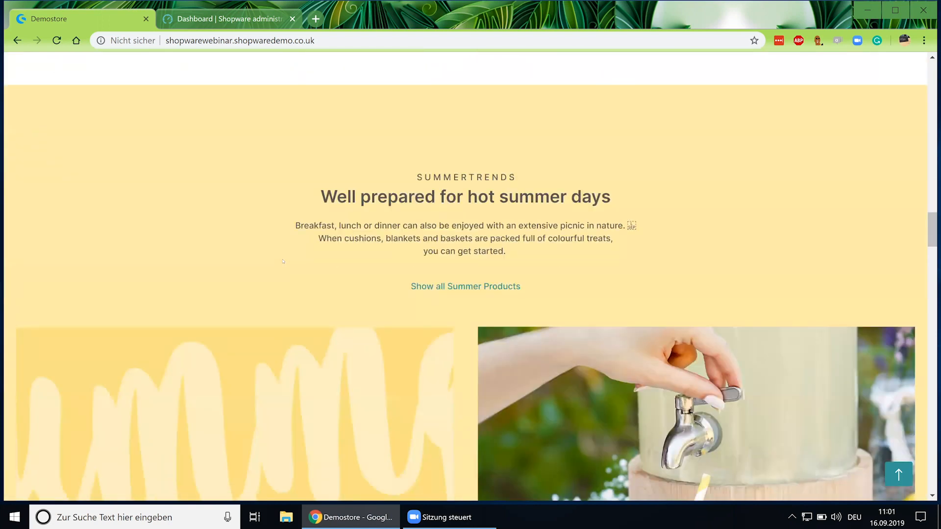
{"action": "scroll", "coordinate": [282, 261], "scroll_direction": "down", "scroll_amount": 6}
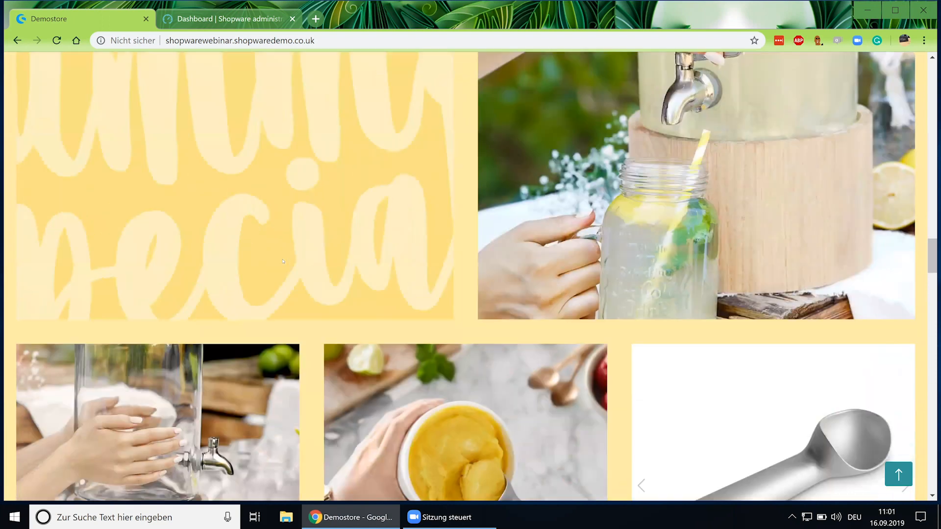
{"action": "scroll", "coordinate": [282, 261], "scroll_direction": "down", "scroll_amount": 6}
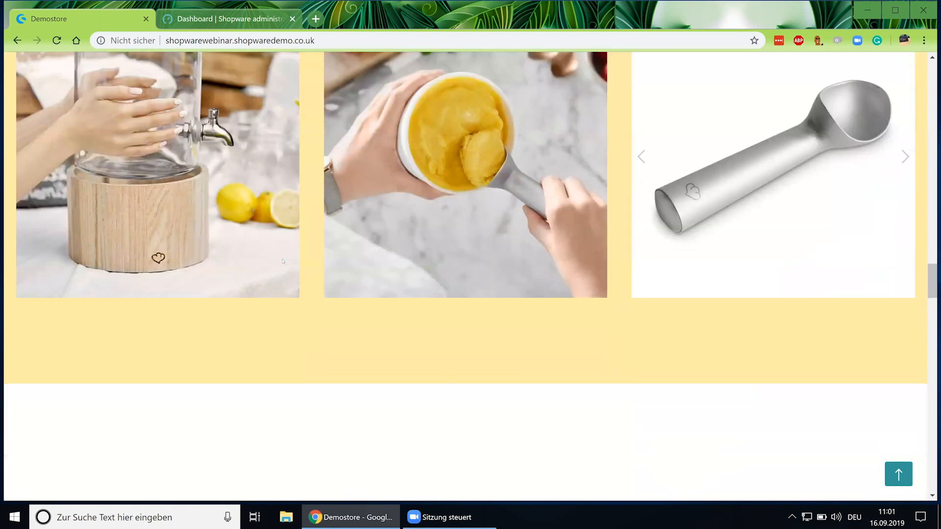
{"action": "scroll", "coordinate": [283, 261], "scroll_direction": "down", "scroll_amount": 5}
{"action": "scroll", "coordinate": [283, 261], "scroll_direction": "down", "scroll_amount": 4}
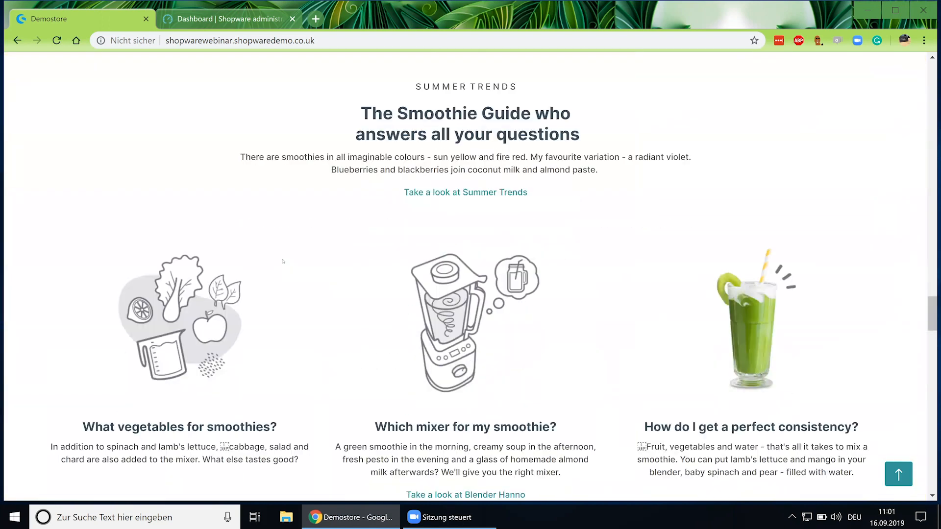
{"action": "scroll", "coordinate": [283, 261], "scroll_direction": "down", "scroll_amount": 9}
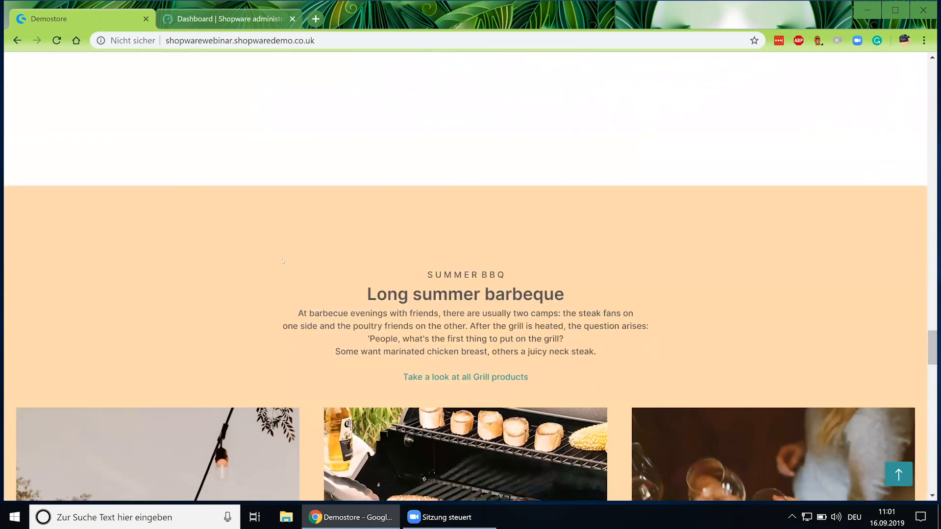
{"action": "scroll", "coordinate": [283, 261], "scroll_direction": "down", "scroll_amount": 15}
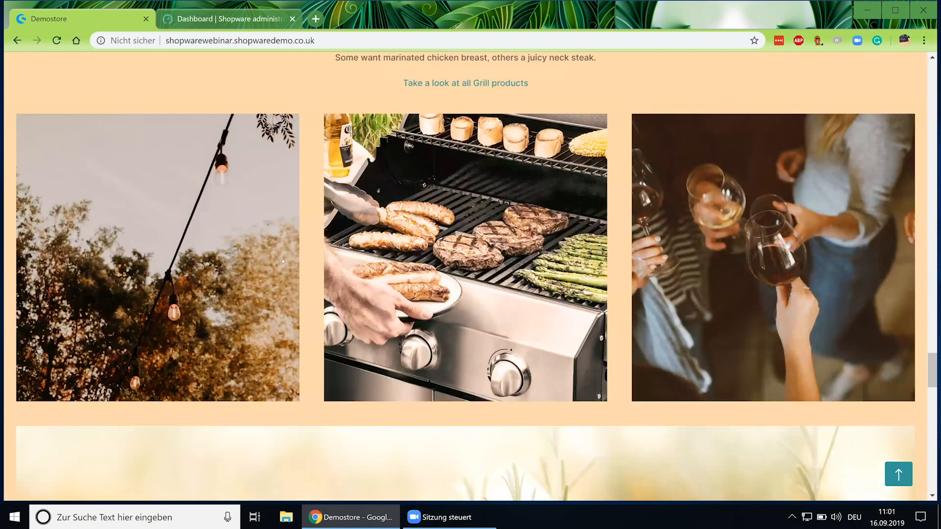
{"action": "scroll", "coordinate": [283, 262], "scroll_direction": "down", "scroll_amount": 1}
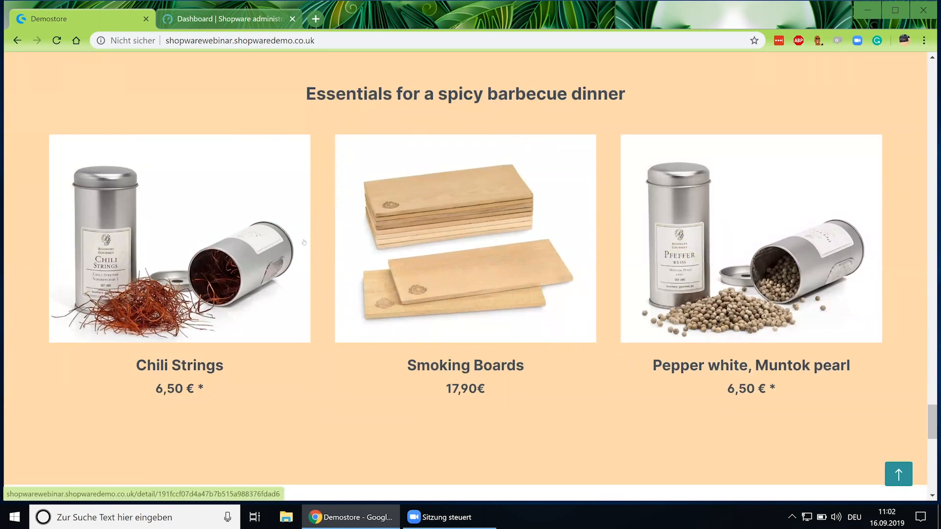
{"action": "scroll", "coordinate": [304, 242], "scroll_direction": "up", "scroll_amount": 20}
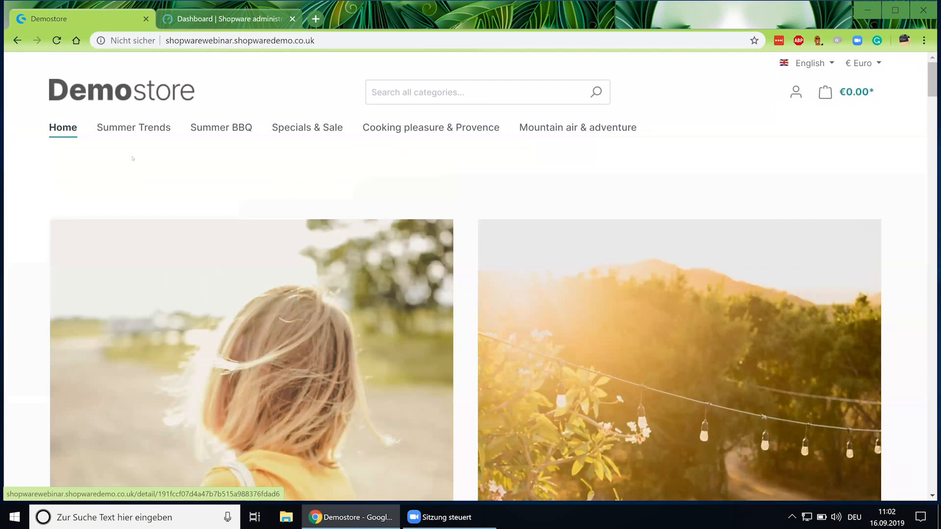
Open Ice Cream Trends from the Summer Trends flyout and scroll through its page.
{"action": "mouse_move", "coordinate": [129, 137]}
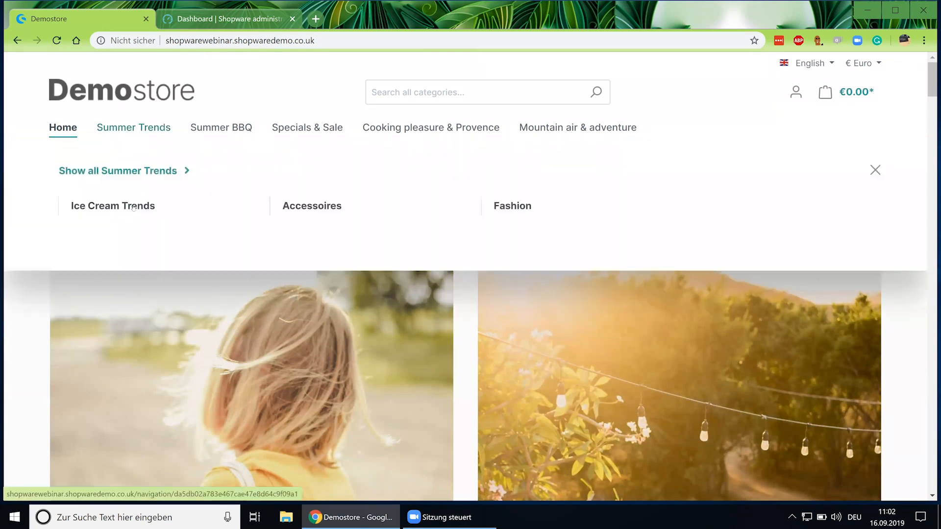
{"action": "left_click", "coordinate": [133, 208]}
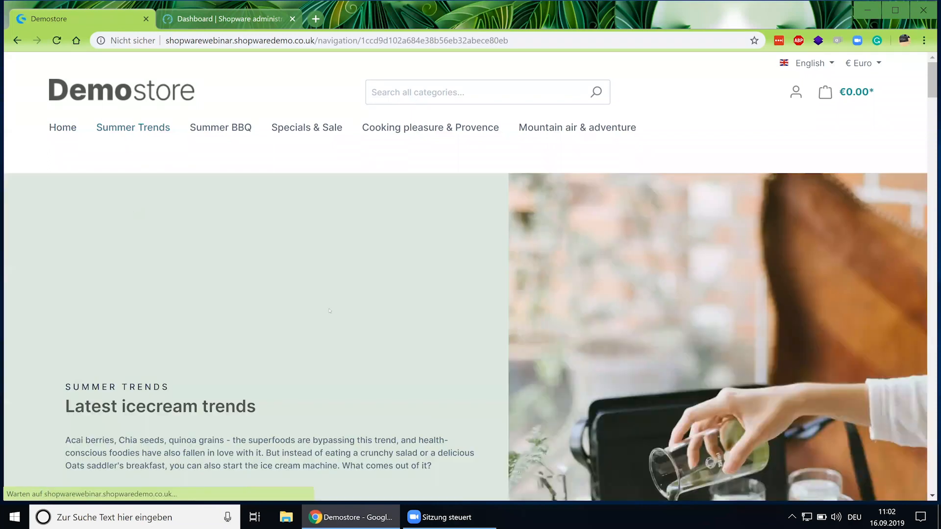
{"action": "scroll", "coordinate": [326, 310], "scroll_direction": "down", "scroll_amount": 4}
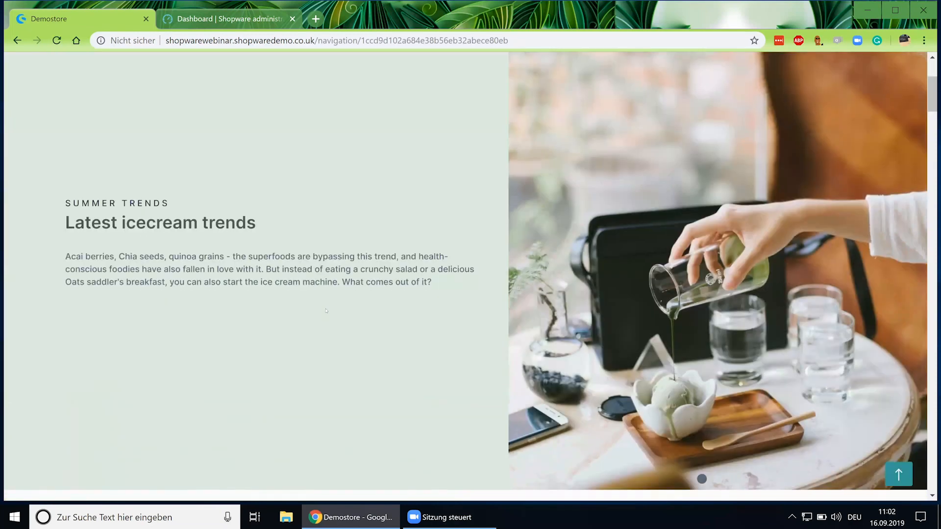
{"action": "scroll", "coordinate": [326, 310], "scroll_direction": "down", "scroll_amount": 10}
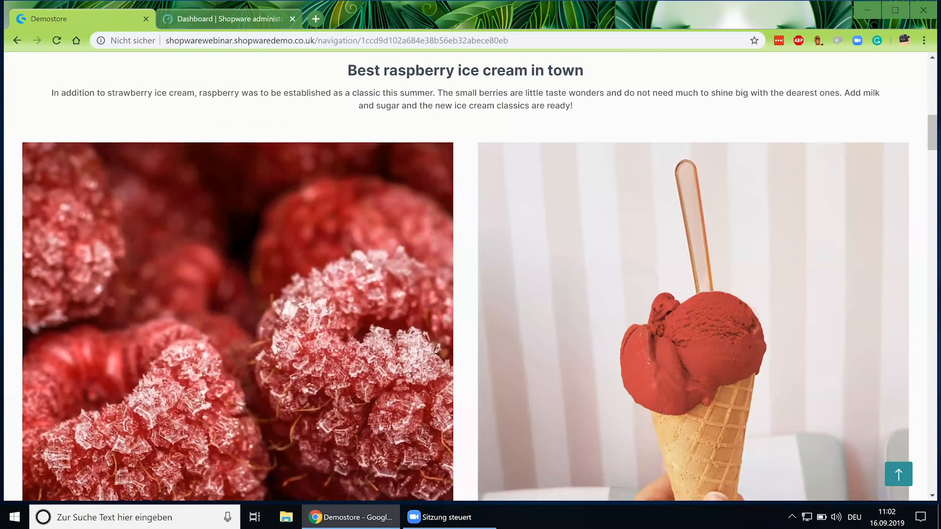
{"action": "scroll", "coordinate": [325, 310], "scroll_direction": "down", "scroll_amount": 5}
{"action": "scroll", "coordinate": [325, 311], "scroll_direction": "down", "scroll_amount": 2}
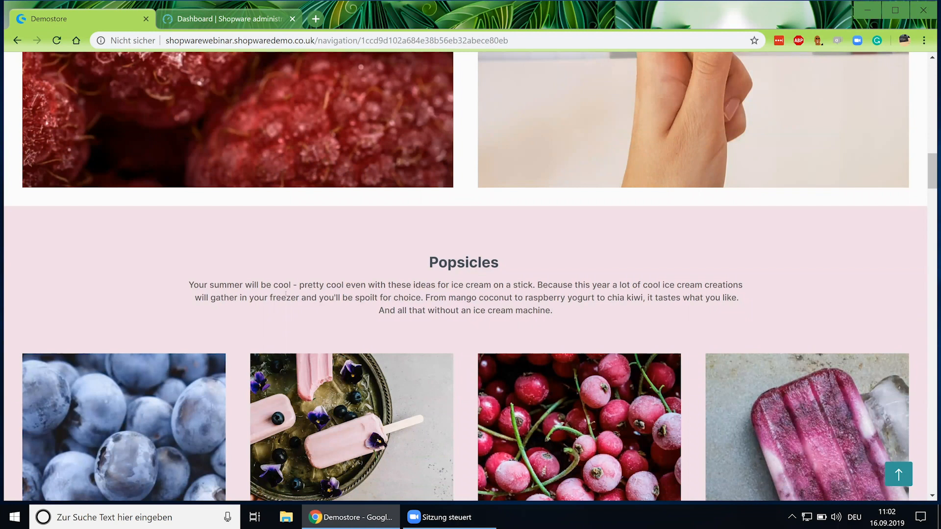
{"action": "scroll", "coordinate": [285, 294], "scroll_direction": "down", "scroll_amount": 2}
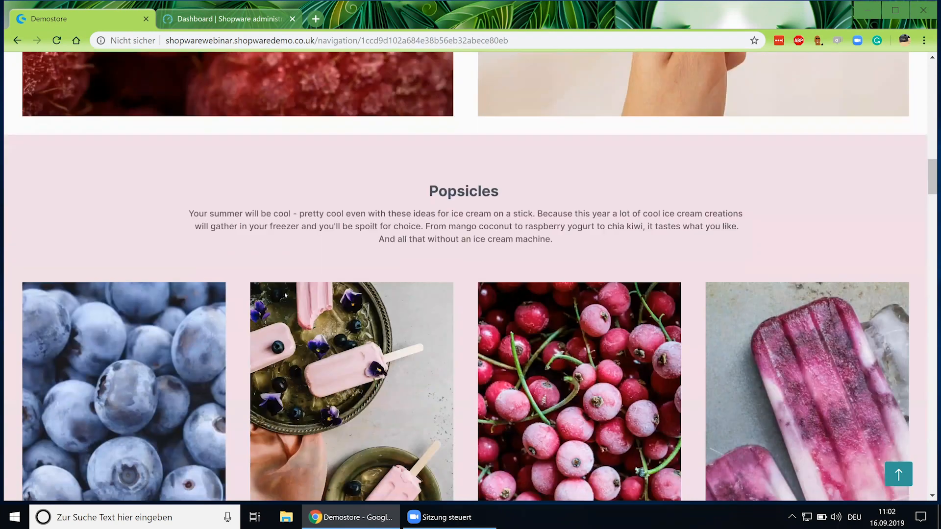
{"action": "scroll", "coordinate": [285, 294], "scroll_direction": "down", "scroll_amount": 1}
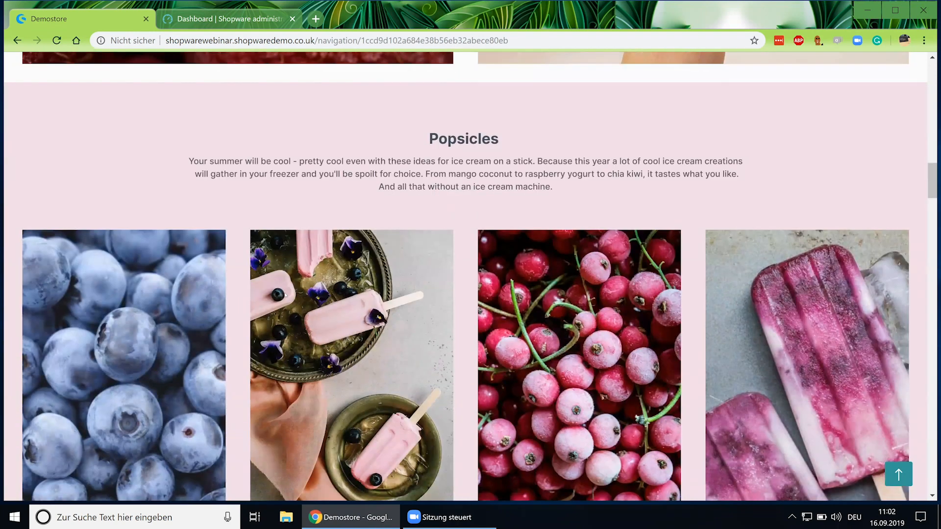
{"action": "scroll", "coordinate": [241, 285], "scroll_direction": "down", "scroll_amount": 9}
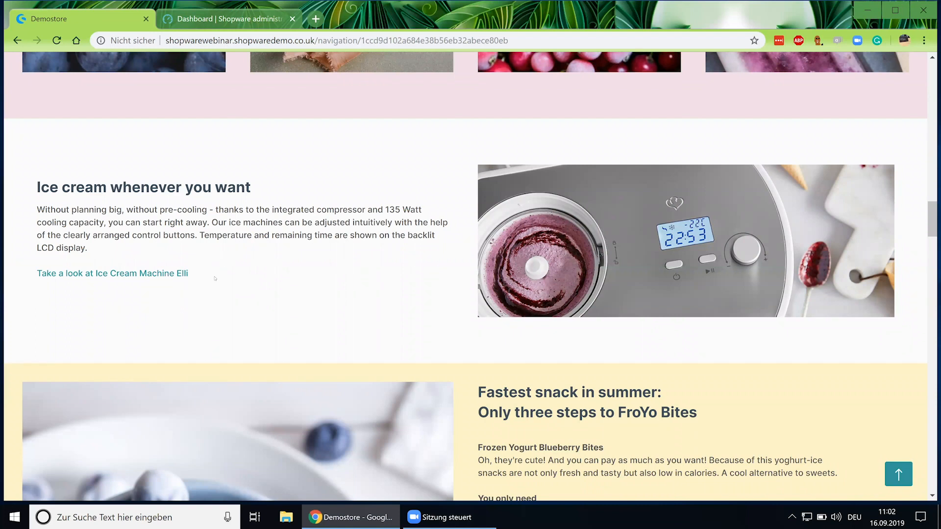
{"action": "scroll", "coordinate": [280, 271], "scroll_direction": "down", "scroll_amount": 7}
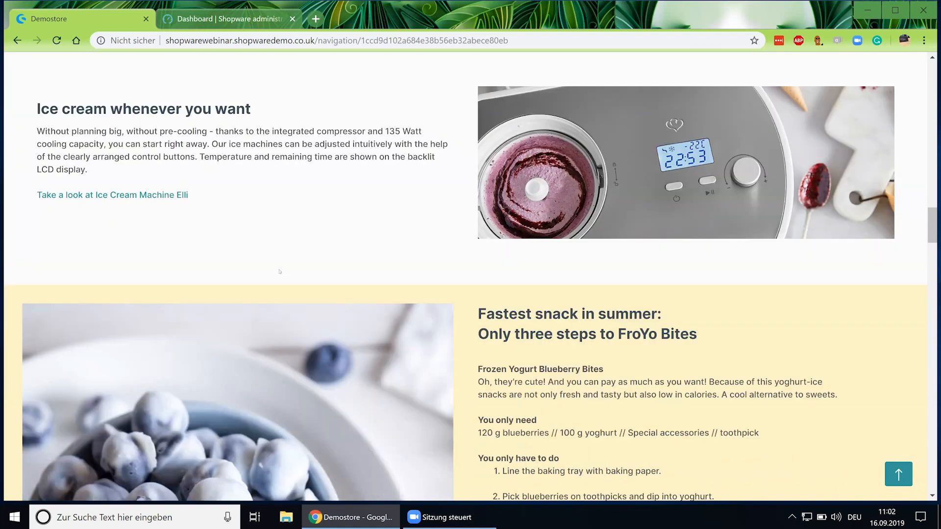
{"action": "scroll", "coordinate": [280, 271], "scroll_direction": "down", "scroll_amount": 6}
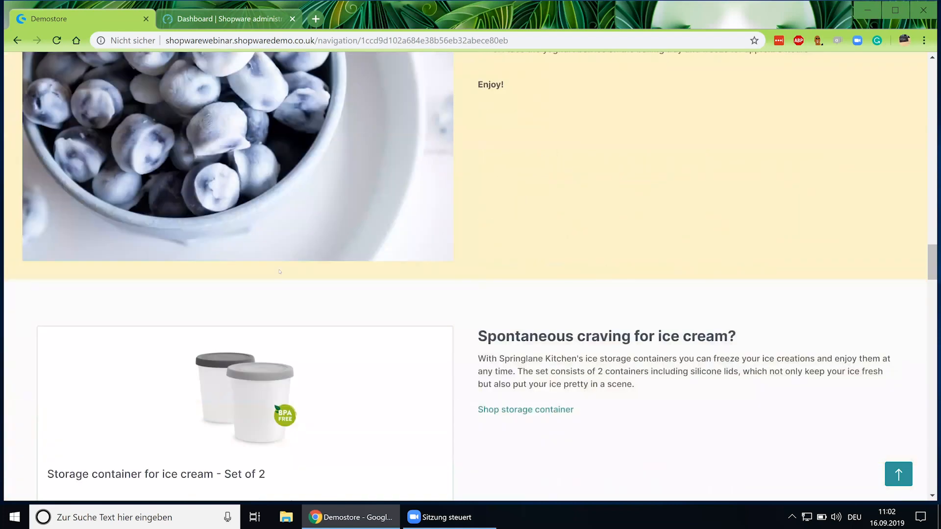
{"action": "scroll", "coordinate": [362, 290], "scroll_direction": "up", "scroll_amount": 1}
{"action": "scroll", "coordinate": [362, 291], "scroll_direction": "down", "scroll_amount": 2}
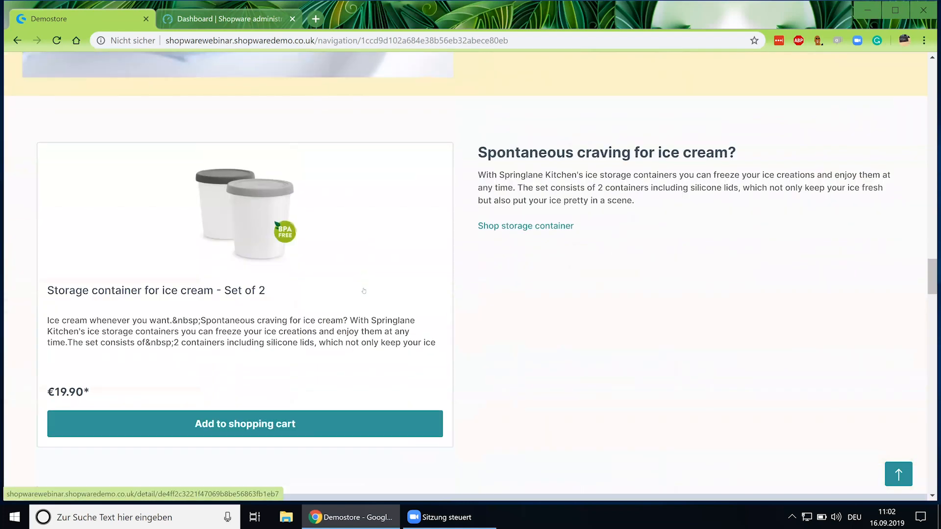
{"action": "scroll", "coordinate": [364, 290], "scroll_direction": "up", "scroll_amount": 3}
{"action": "scroll", "coordinate": [364, 291], "scroll_direction": "up", "scroll_amount": 20}
{"action": "scroll", "coordinate": [416, 130], "scroll_direction": "down", "scroll_amount": 1}
{"action": "scroll", "coordinate": [418, 129], "scroll_direction": "up", "scroll_amount": 1}
Open the Cooking pleasure & Provence category and browse its listing.
{"action": "left_click", "coordinate": [419, 129]}
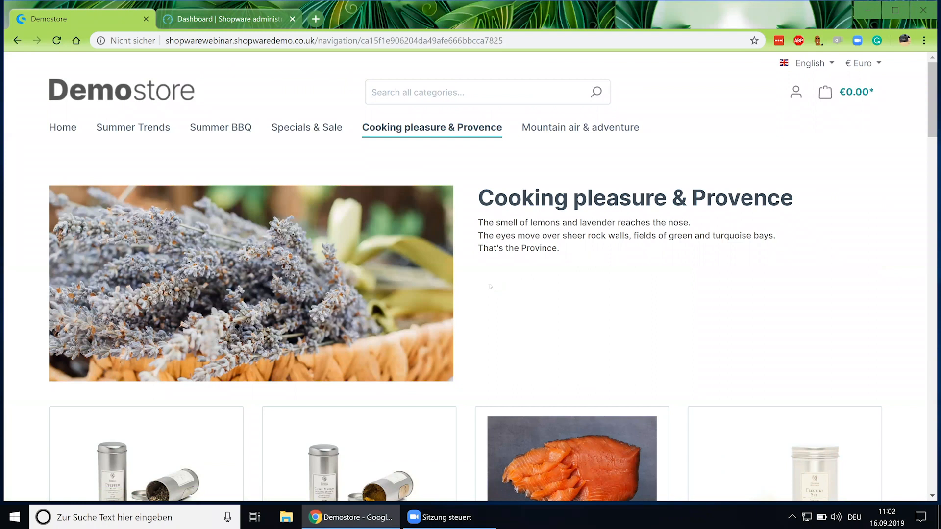
{"action": "scroll", "coordinate": [490, 286], "scroll_direction": "down", "scroll_amount": 1}
{"action": "scroll", "coordinate": [490, 287], "scroll_direction": "down", "scroll_amount": 5}
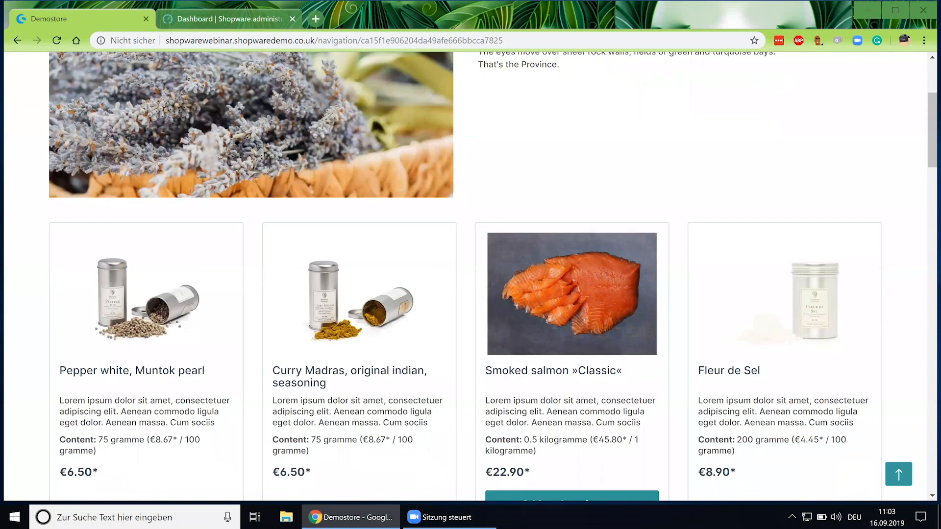
{"action": "scroll", "coordinate": [490, 284], "scroll_direction": "down", "scroll_amount": 8}
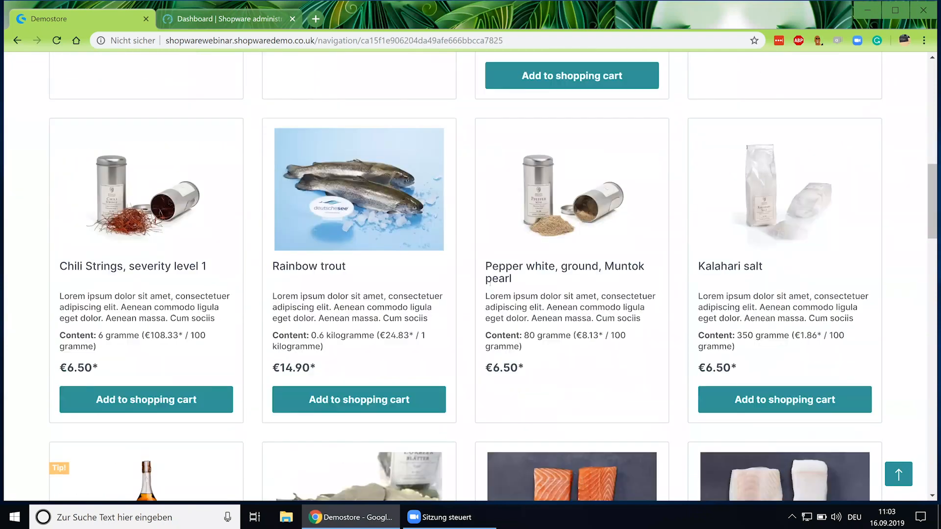
{"action": "scroll", "coordinate": [489, 284], "scroll_direction": "up", "scroll_amount": 15}
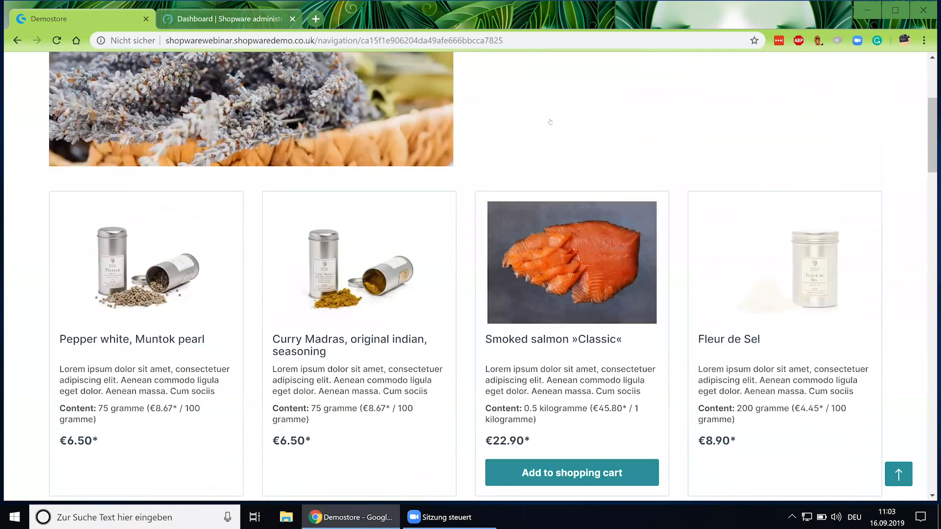
Open the Mountain air & adventure category and browse its outdoor products.
{"action": "mouse_move", "coordinate": [565, 128]}
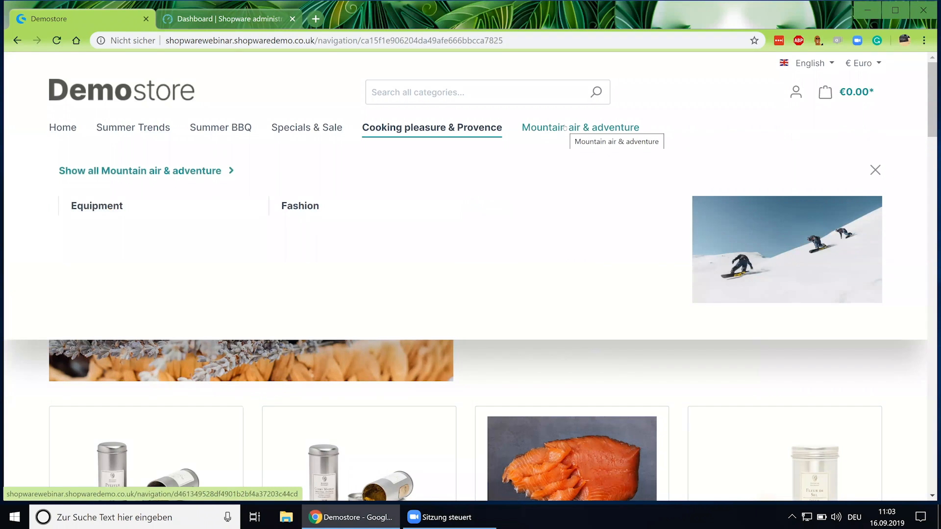
{"action": "left_click", "coordinate": [565, 128]}
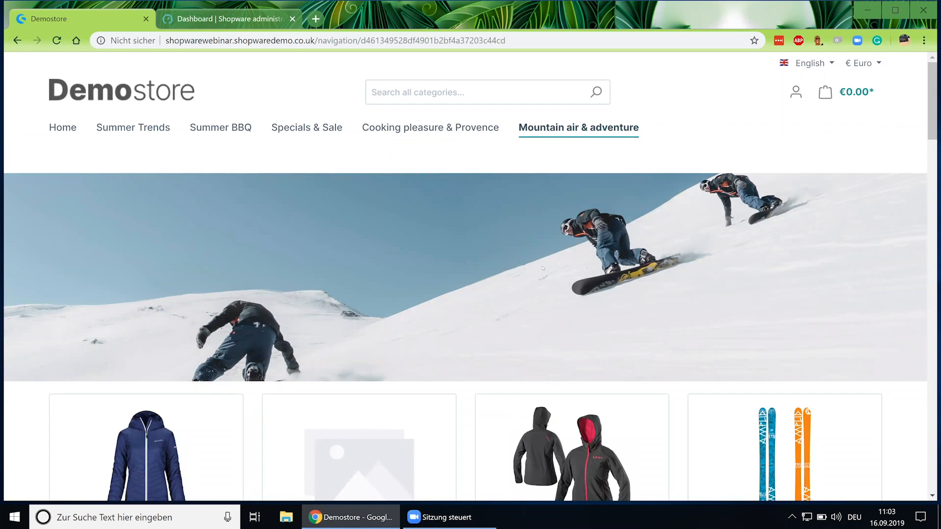
{"action": "scroll", "coordinate": [545, 268], "scroll_direction": "down", "scroll_amount": 3}
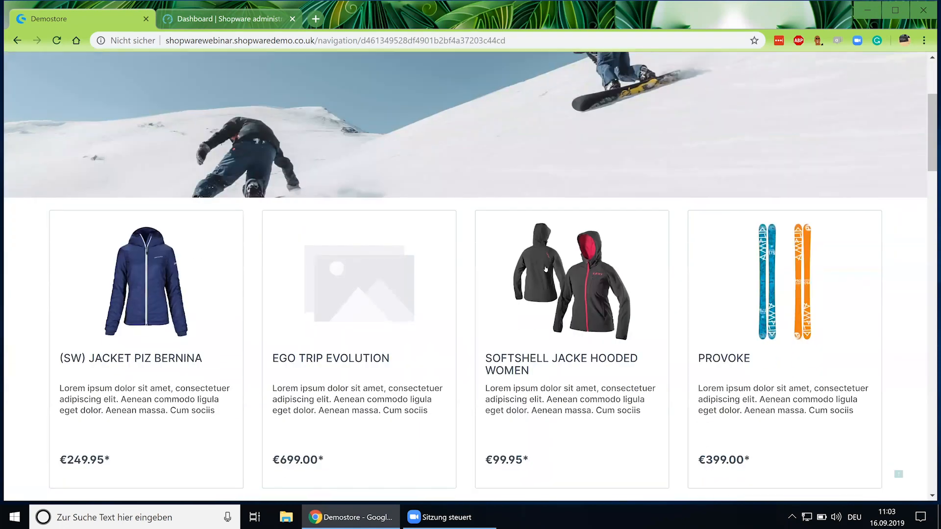
{"action": "scroll", "coordinate": [545, 269], "scroll_direction": "down", "scroll_amount": 4}
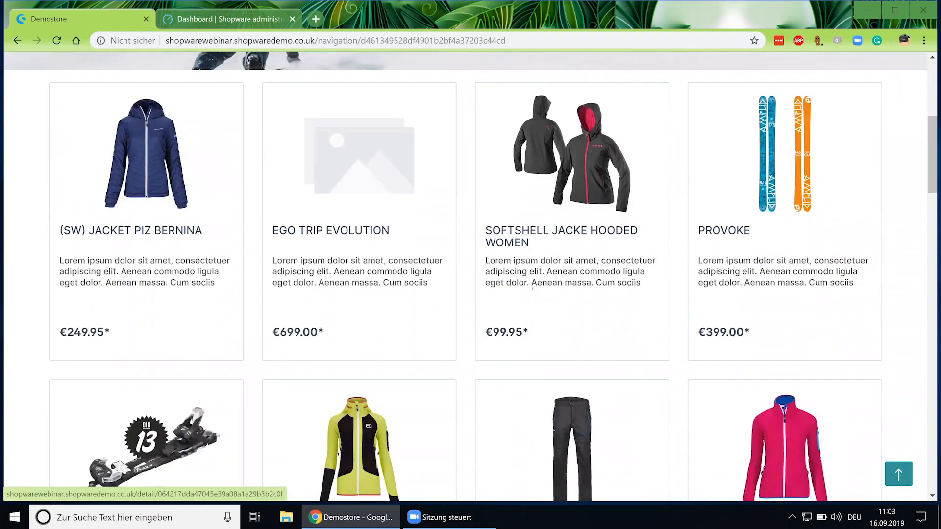
{"action": "scroll", "coordinate": [503, 341], "scroll_direction": "up", "scroll_amount": 8}
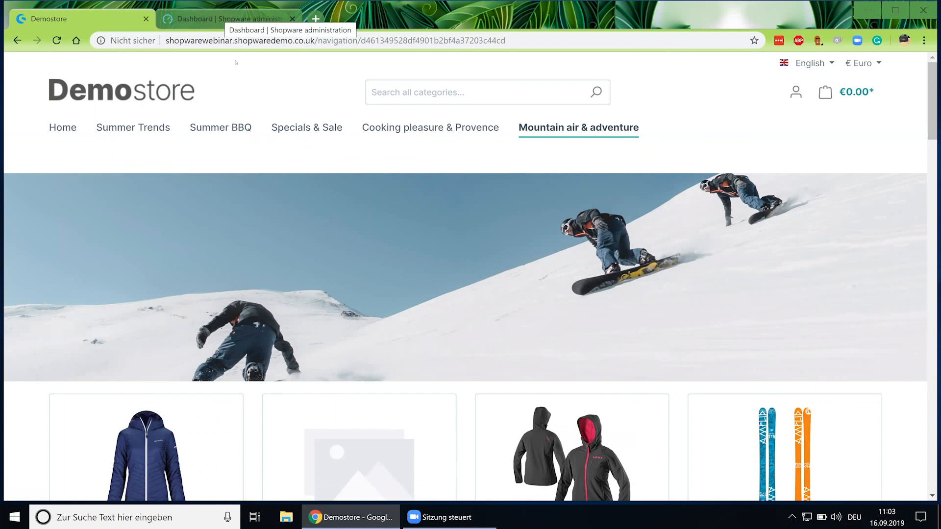
In the admin, go to Content > Shopping Experiences and check layout sort orders.
{"action": "left_click", "coordinate": [216, 20]}
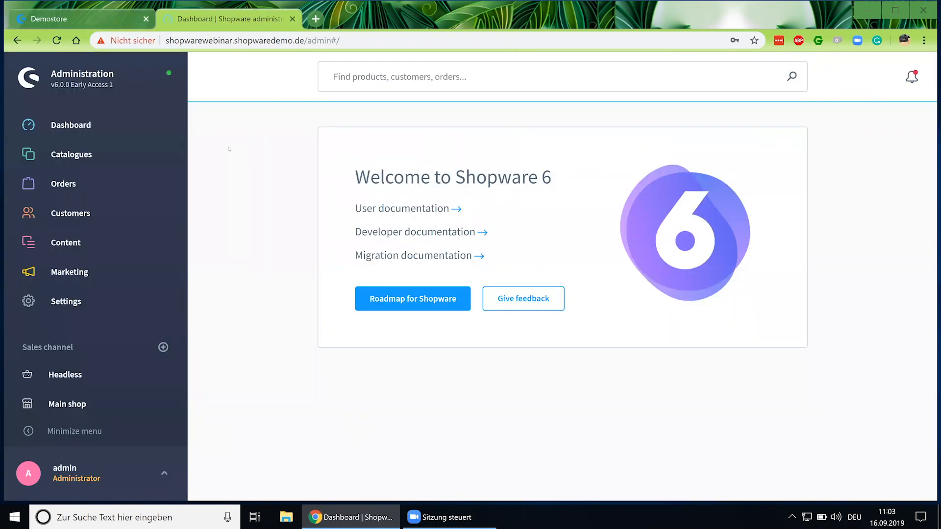
{"action": "mouse_move", "coordinate": [97, 245]}
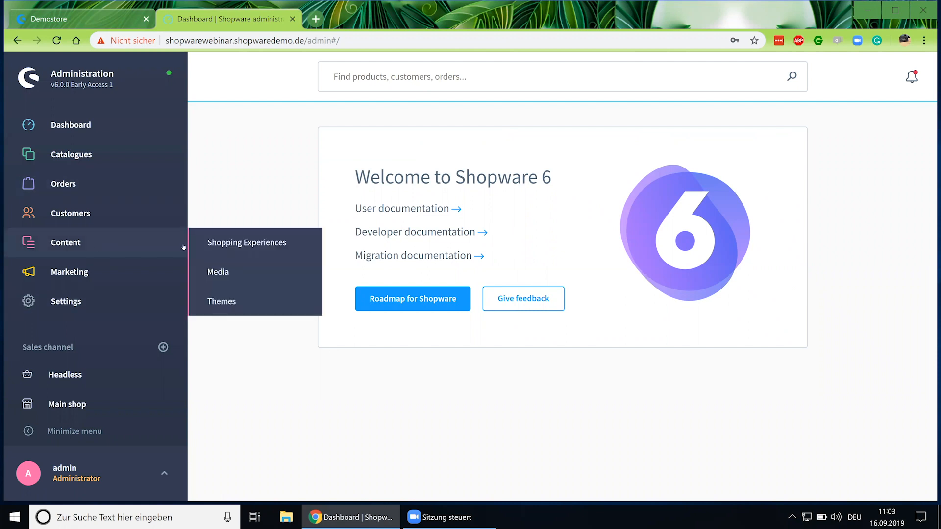
{"action": "left_click", "coordinate": [239, 245]}
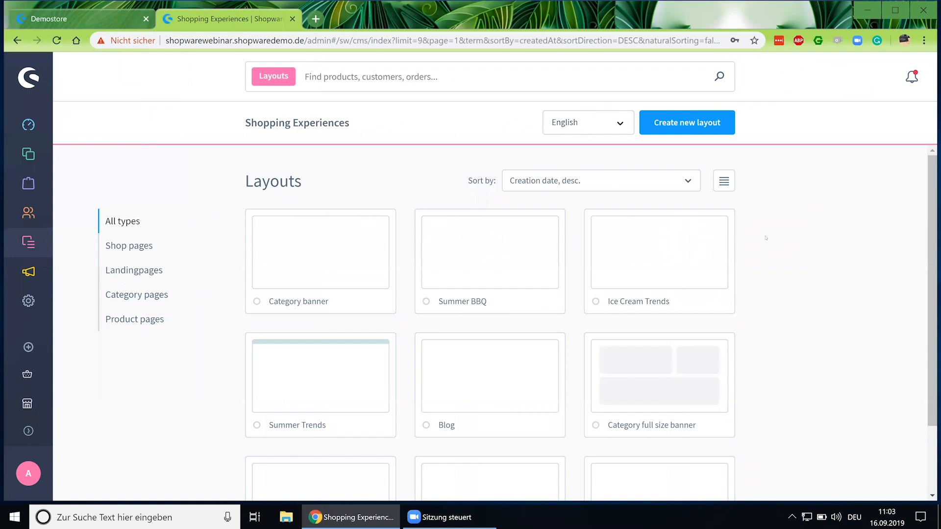
{"action": "left_click", "coordinate": [553, 181]}
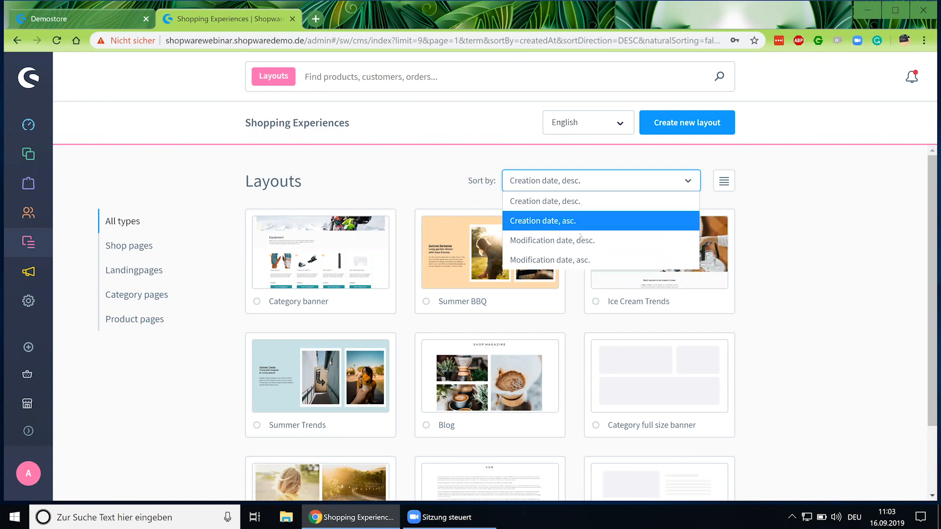
{"action": "left_click", "coordinate": [794, 210]}
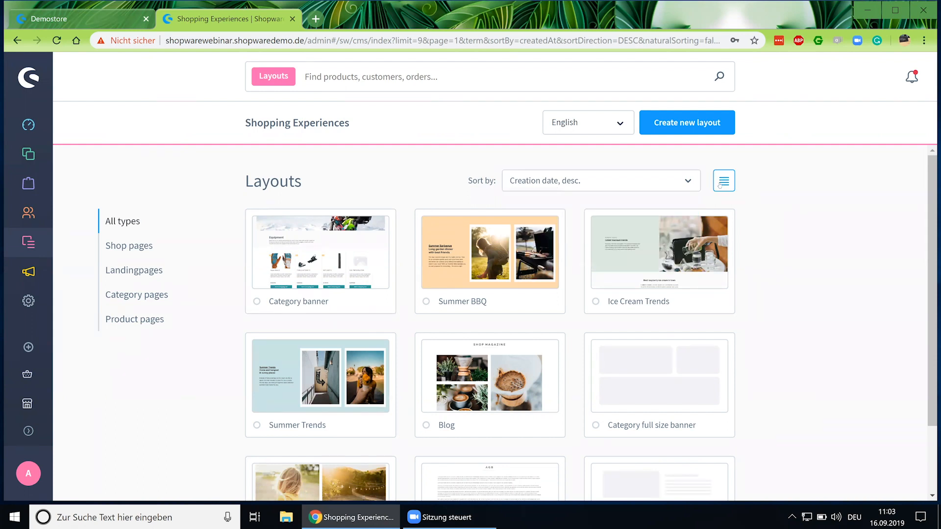
Toggle list and card views, then filter by Shop pages, Landingpages and Category pages.
{"action": "left_click", "coordinate": [723, 181]}
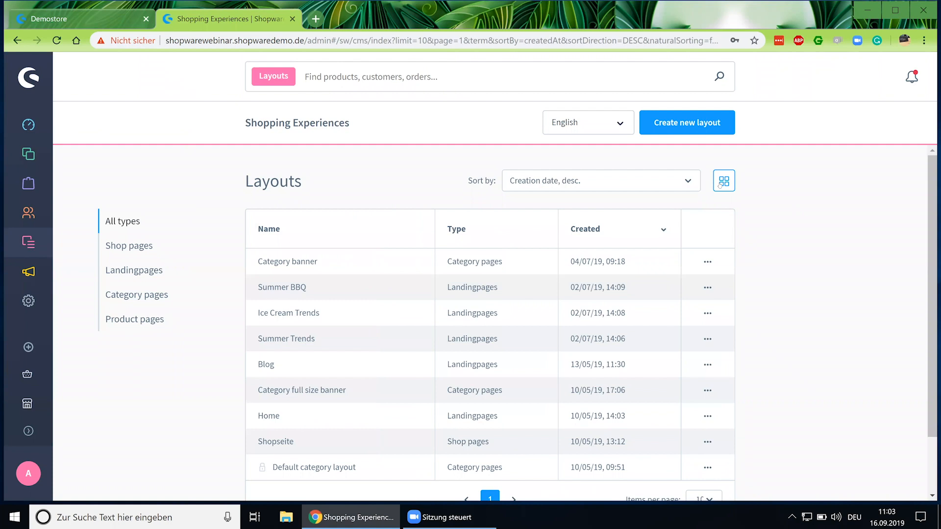
{"action": "left_click", "coordinate": [723, 184]}
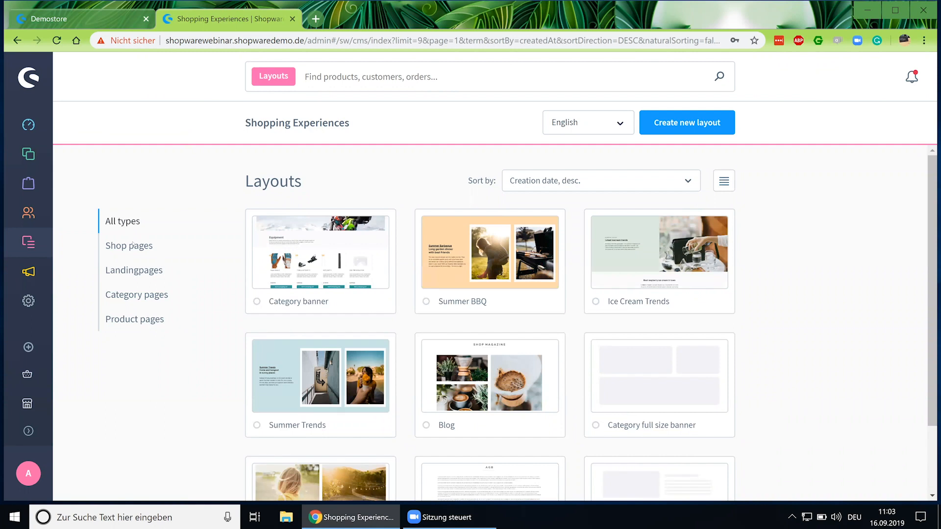
{"action": "left_click", "coordinate": [133, 244]}
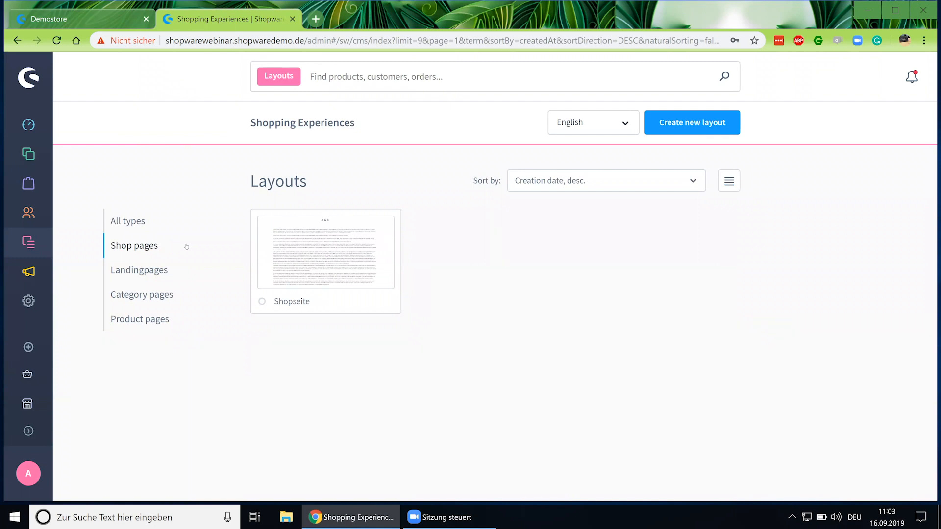
{"action": "left_click", "coordinate": [160, 273]}
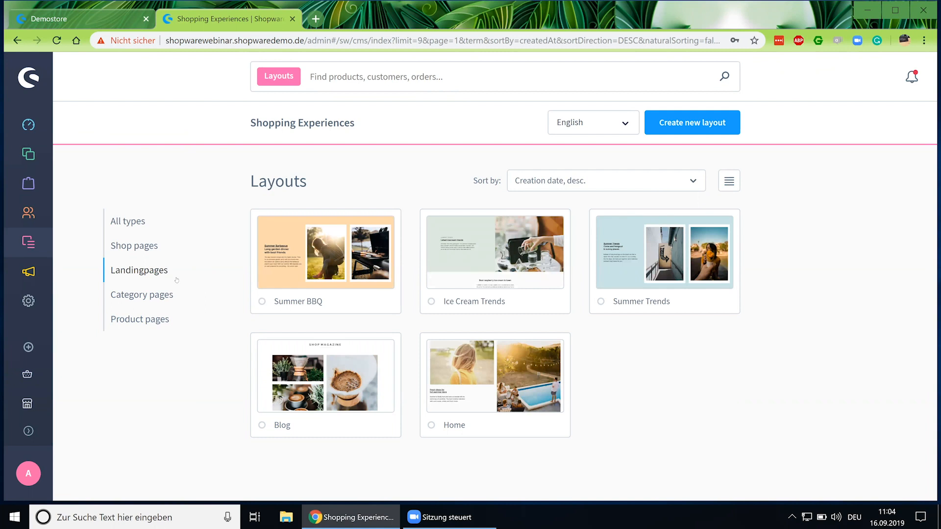
{"action": "left_click", "coordinate": [154, 297]}
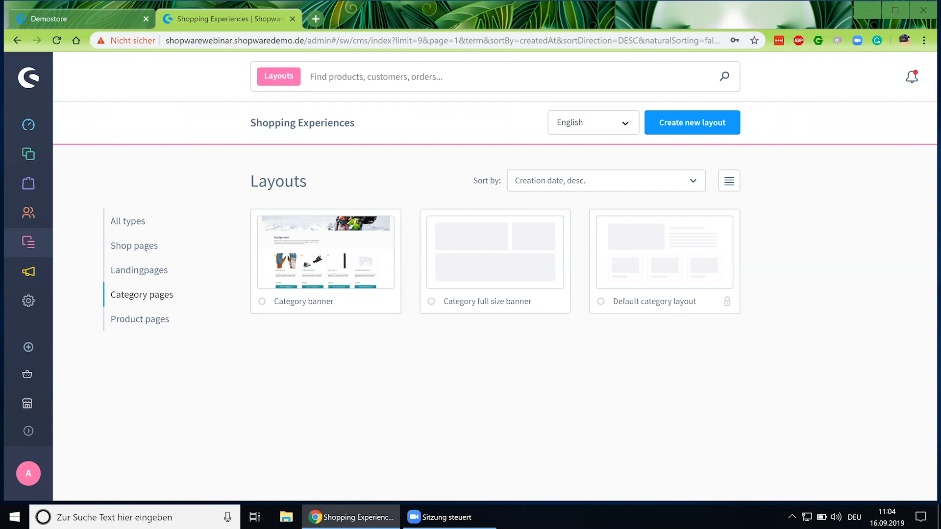
Show layouts of all types again and open the Home layout.
{"action": "left_click", "coordinate": [128, 226]}
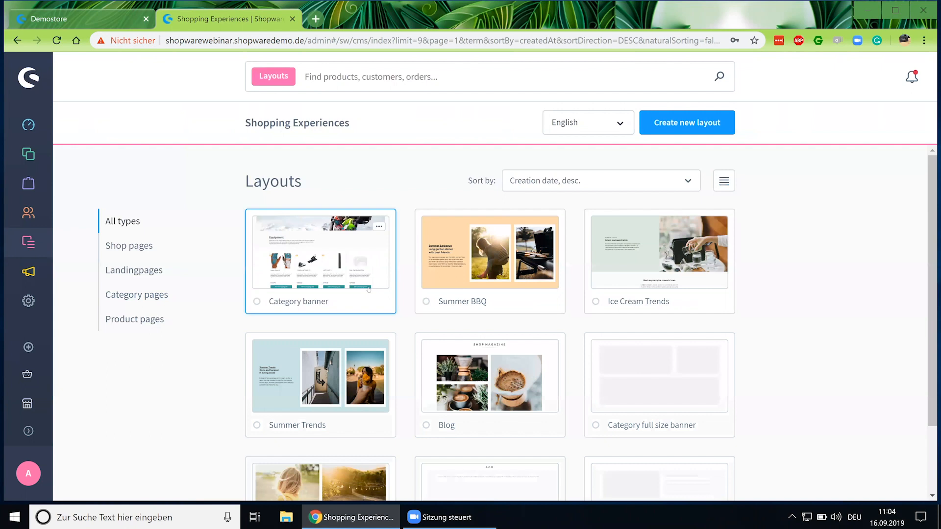
{"action": "scroll", "coordinate": [342, 405], "scroll_direction": "down", "scroll_amount": 2}
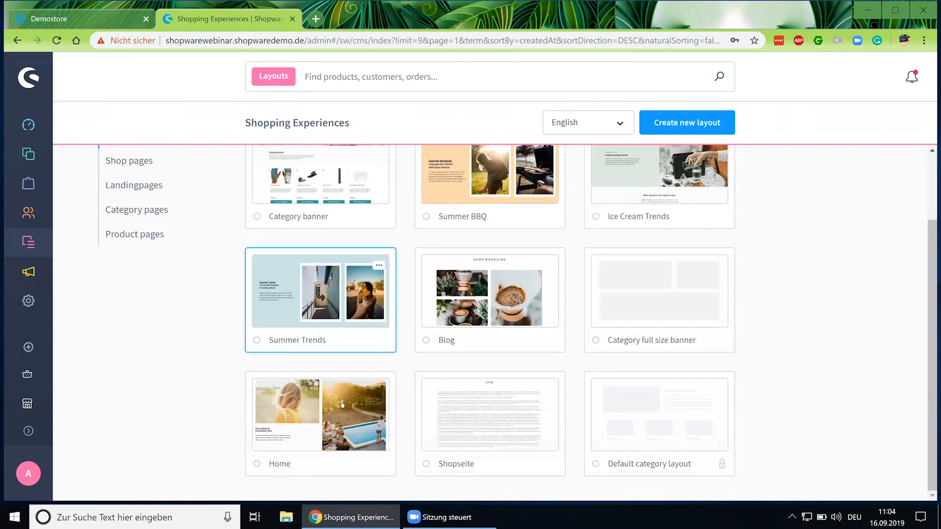
{"action": "left_click", "coordinate": [310, 416]}
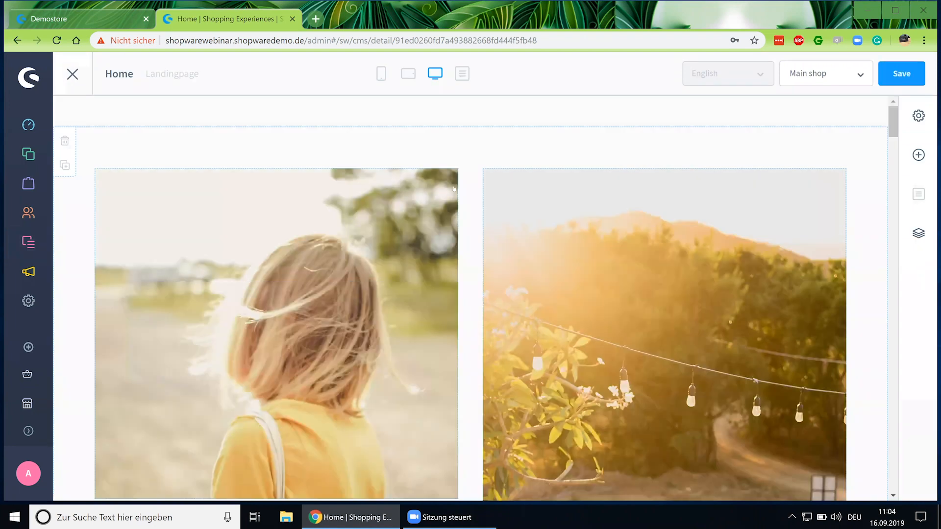
{"action": "scroll", "coordinate": [465, 154], "scroll_direction": "down", "scroll_amount": 5}
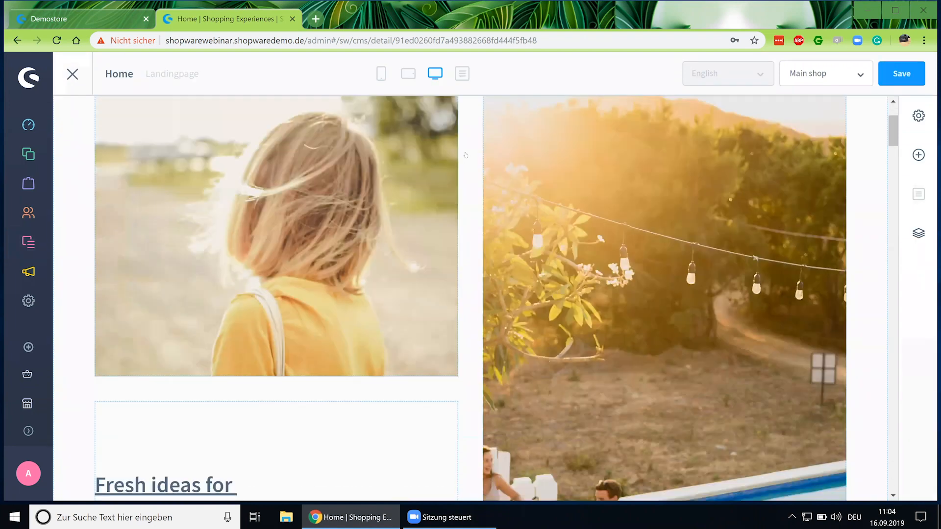
{"action": "scroll", "coordinate": [466, 155], "scroll_direction": "down", "scroll_amount": 5}
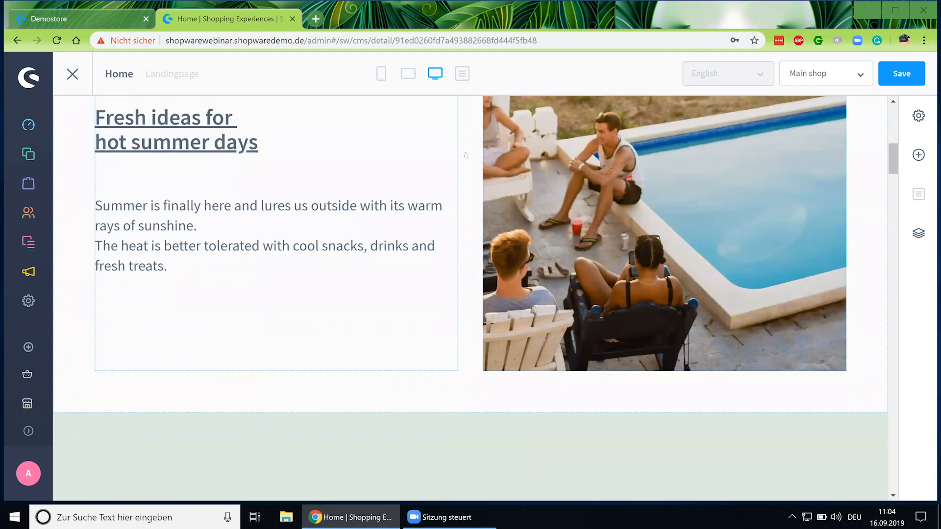
{"action": "scroll", "coordinate": [465, 155], "scroll_direction": "up", "scroll_amount": 10}
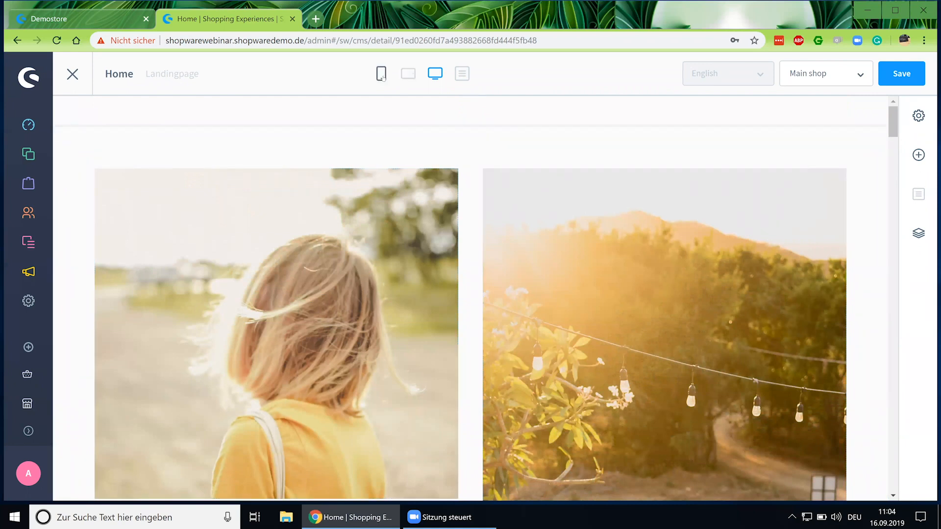
{"action": "left_click", "coordinate": [382, 74]}
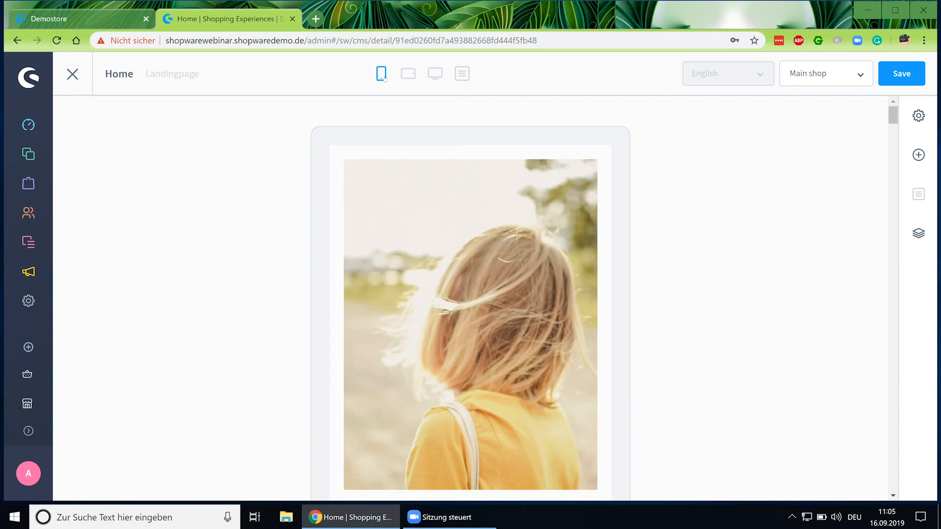
{"action": "left_click", "coordinate": [406, 75]}
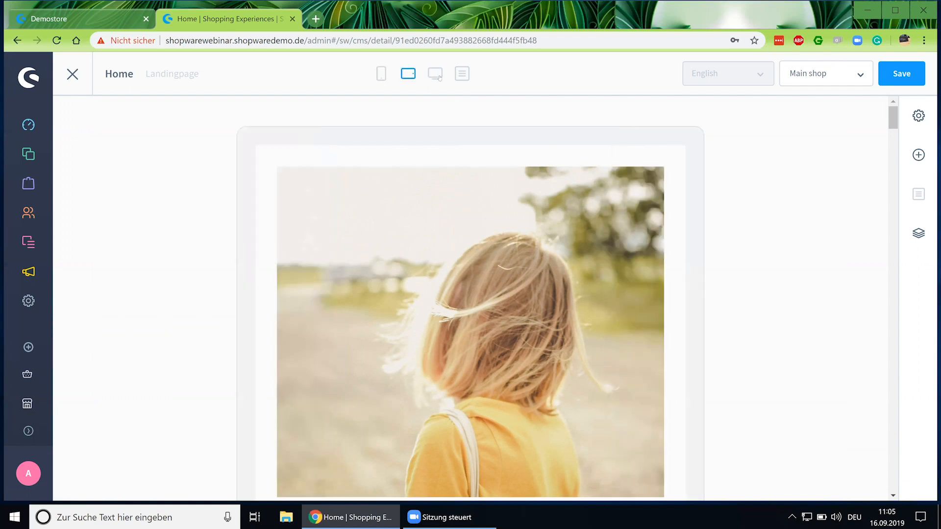
{"action": "left_click", "coordinate": [440, 77]}
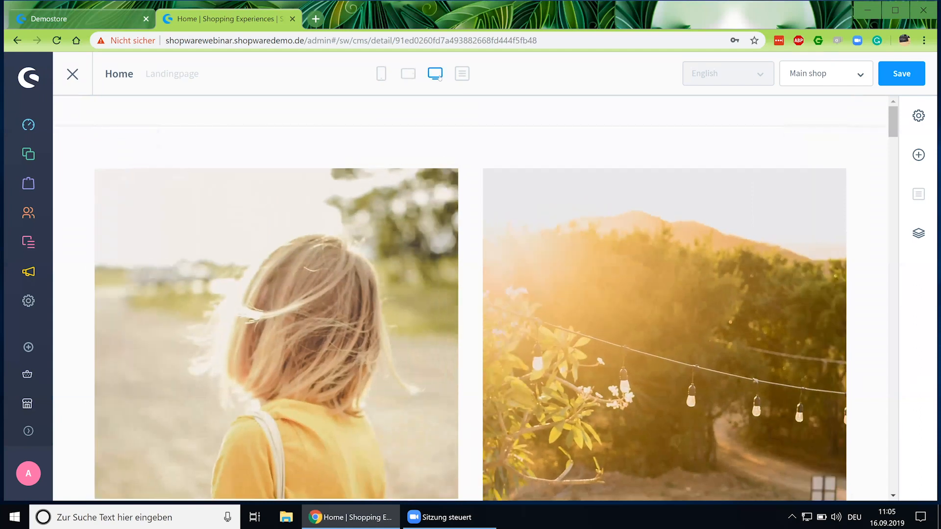
{"action": "scroll", "coordinate": [523, 167], "scroll_direction": "down", "scroll_amount": 1}
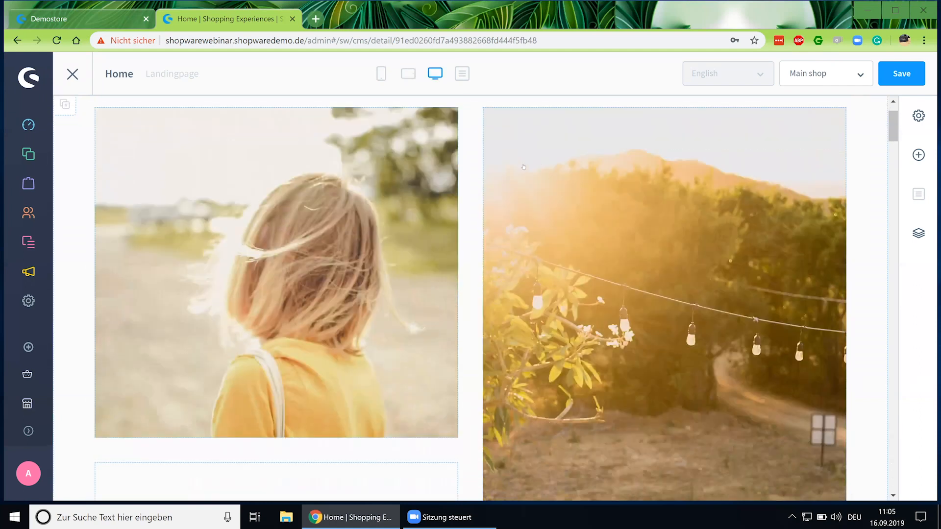
{"action": "scroll", "coordinate": [523, 167], "scroll_direction": "up", "scroll_amount": 1}
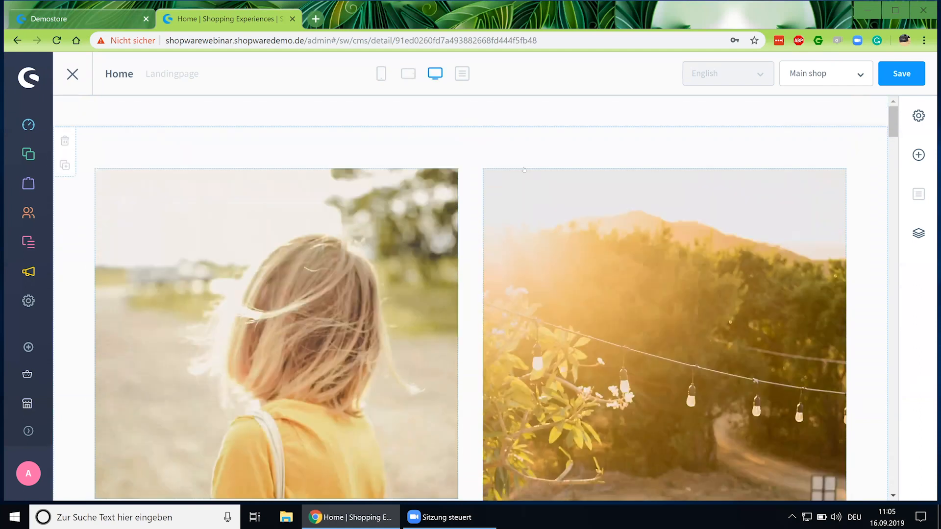
Review the Home layout's elements in form view, then switch to the desktop preview.
{"action": "left_click", "coordinate": [463, 74]}
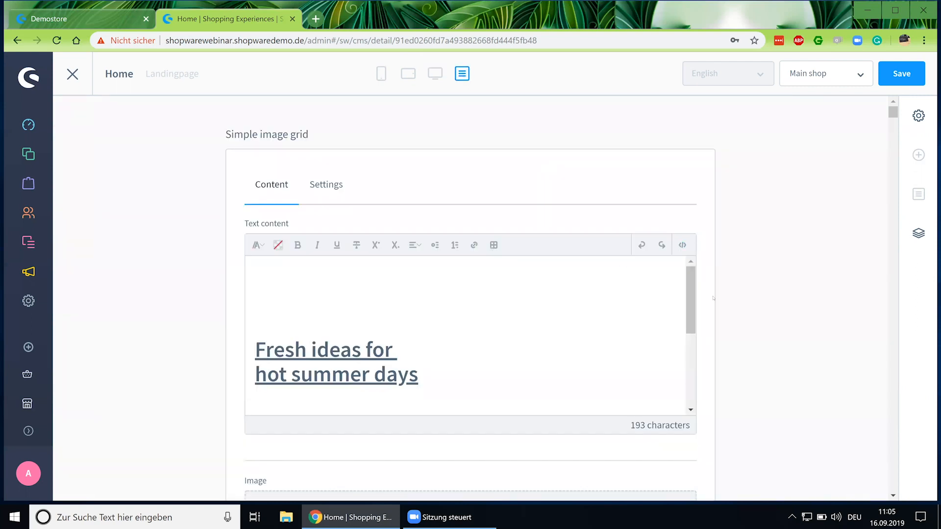
{"action": "scroll", "coordinate": [713, 297], "scroll_direction": "down", "scroll_amount": 3}
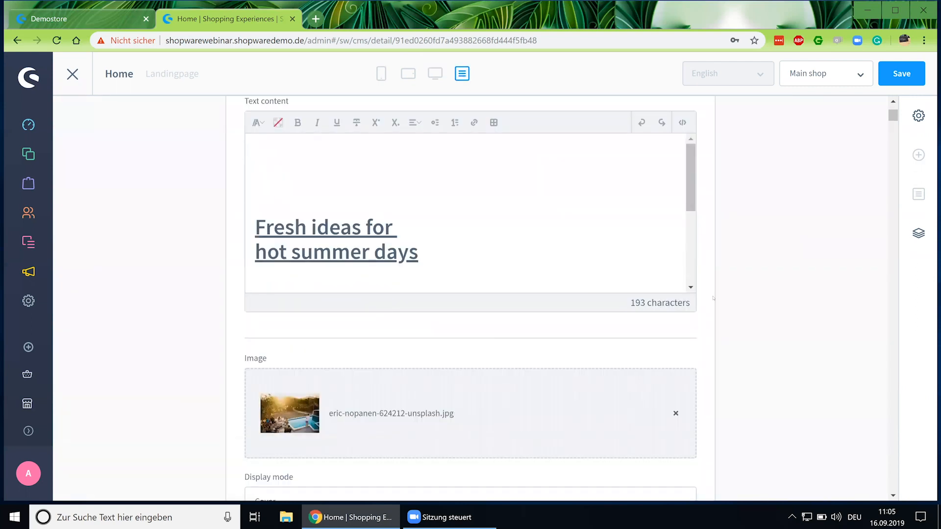
{"action": "scroll", "coordinate": [713, 298], "scroll_direction": "down", "scroll_amount": 4}
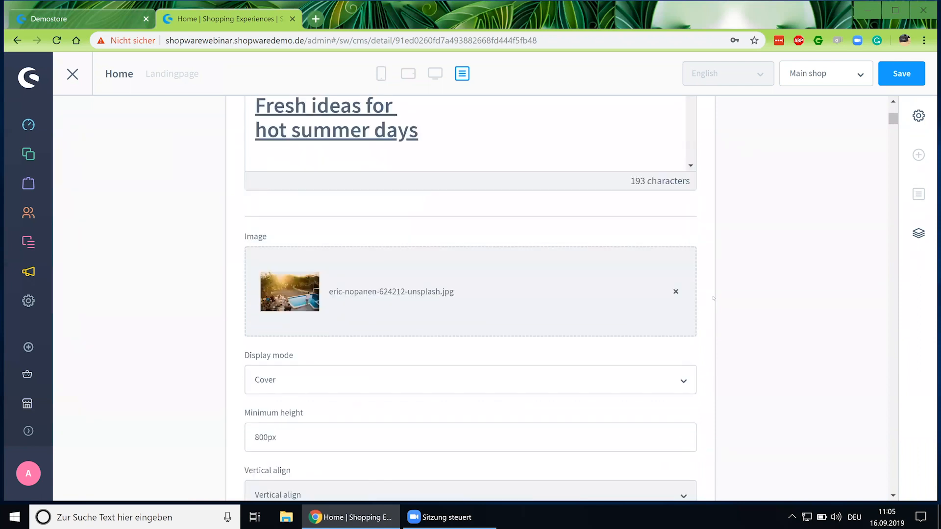
{"action": "scroll", "coordinate": [713, 297], "scroll_direction": "down", "scroll_amount": 12}
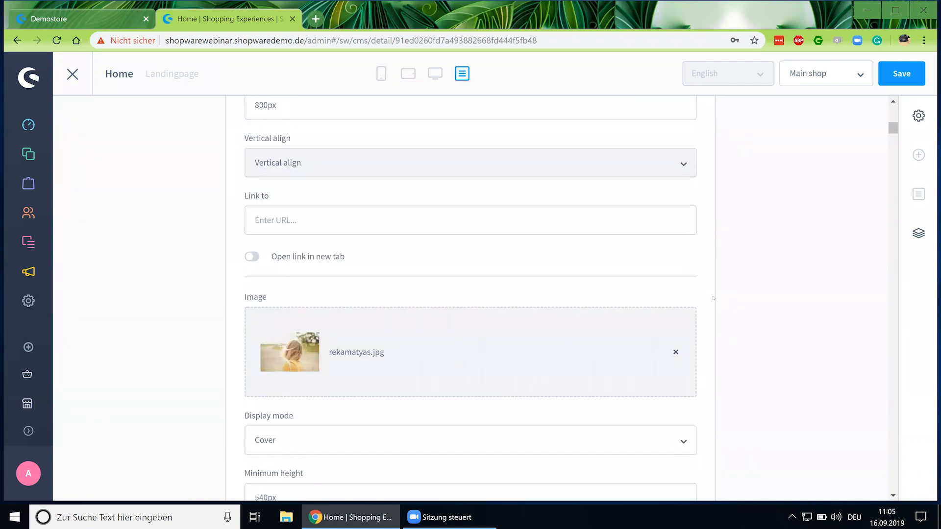
{"action": "scroll", "coordinate": [713, 297], "scroll_direction": "down", "scroll_amount": 9}
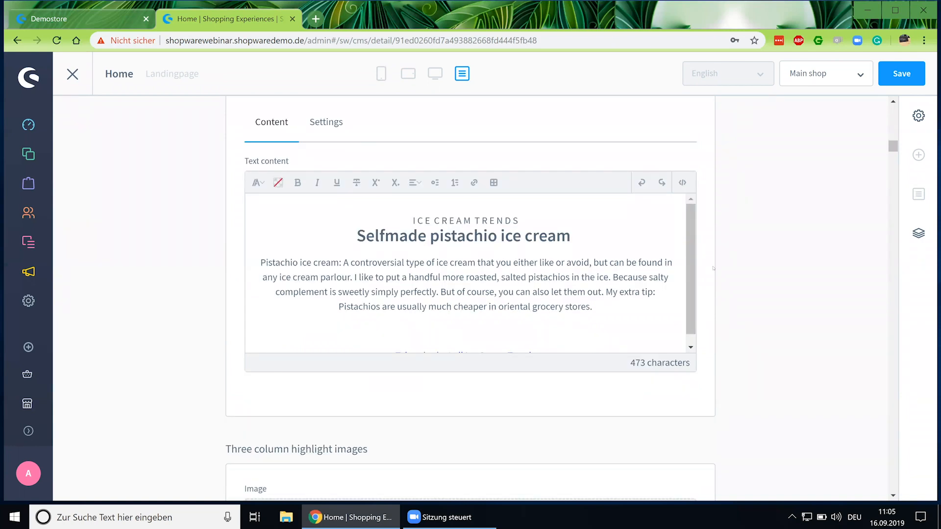
{"action": "scroll", "coordinate": [713, 268], "scroll_direction": "up", "scroll_amount": 3}
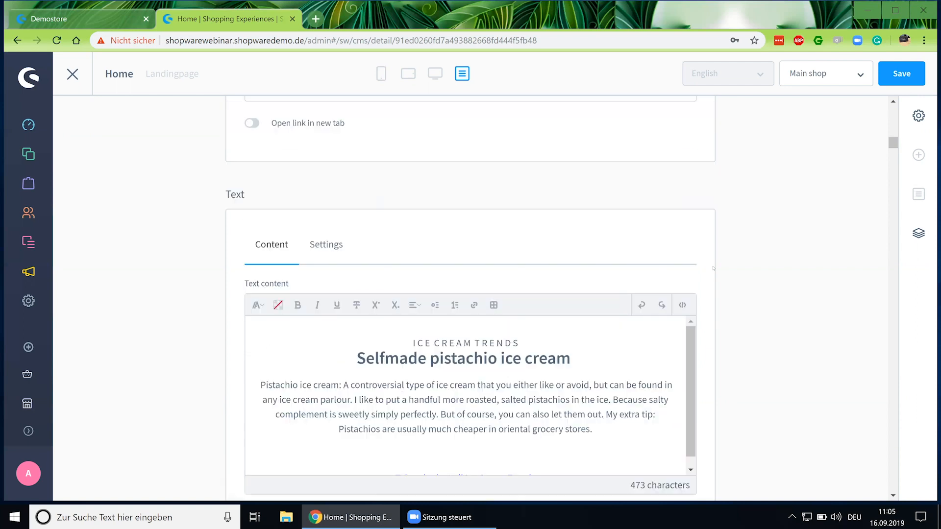
{"action": "scroll", "coordinate": [713, 268], "scroll_direction": "up", "scroll_amount": 12}
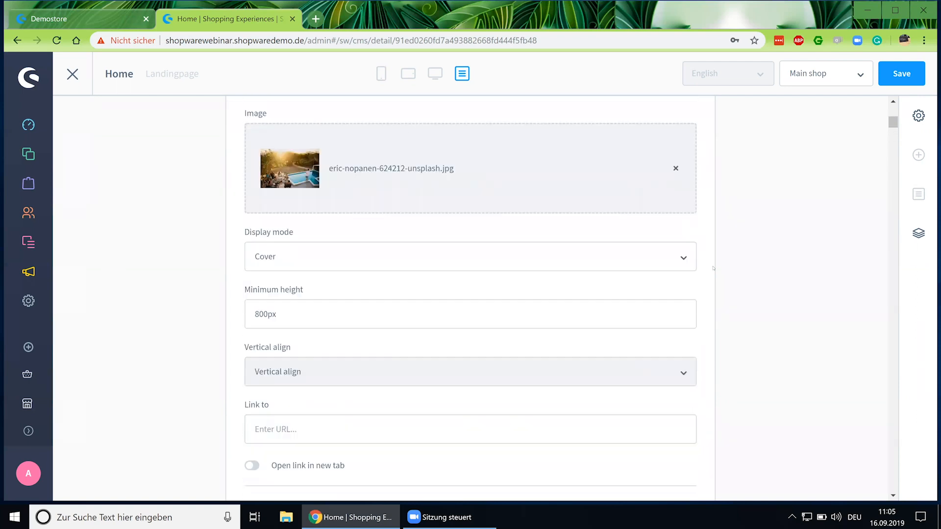
{"action": "left_click", "coordinate": [383, 76]}
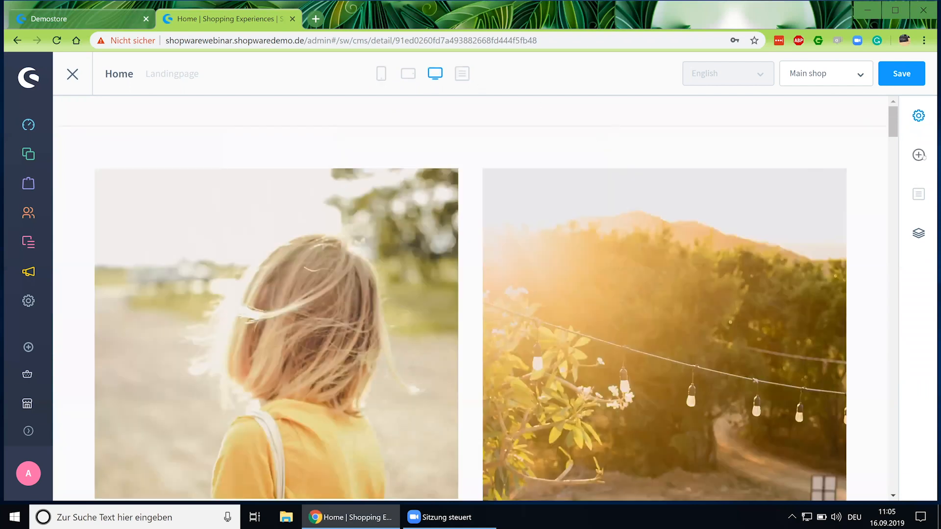
Browse the Image, Text & Images and Commerce block categories, settling on Text blocks.
{"action": "left_click", "coordinate": [917, 152]}
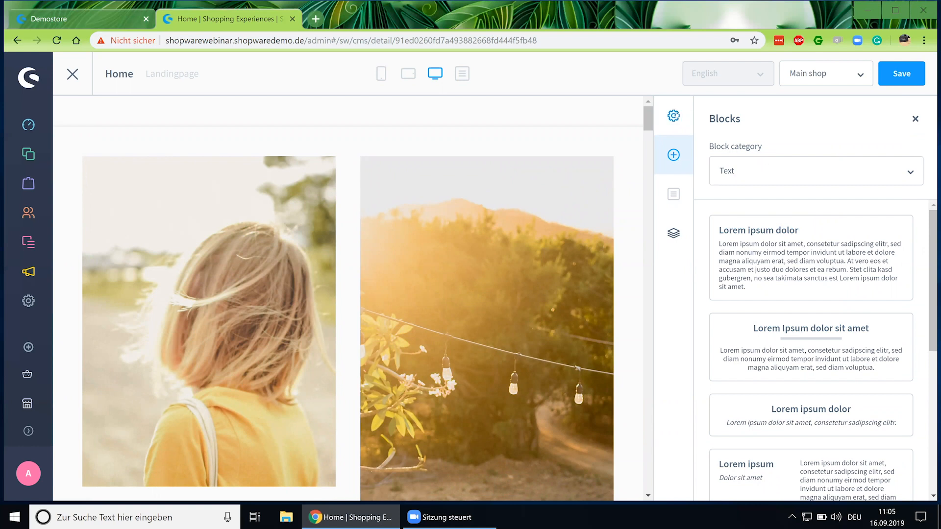
{"action": "scroll", "coordinate": [789, 252], "scroll_direction": "down", "scroll_amount": 2}
{"action": "left_click", "coordinate": [786, 171]}
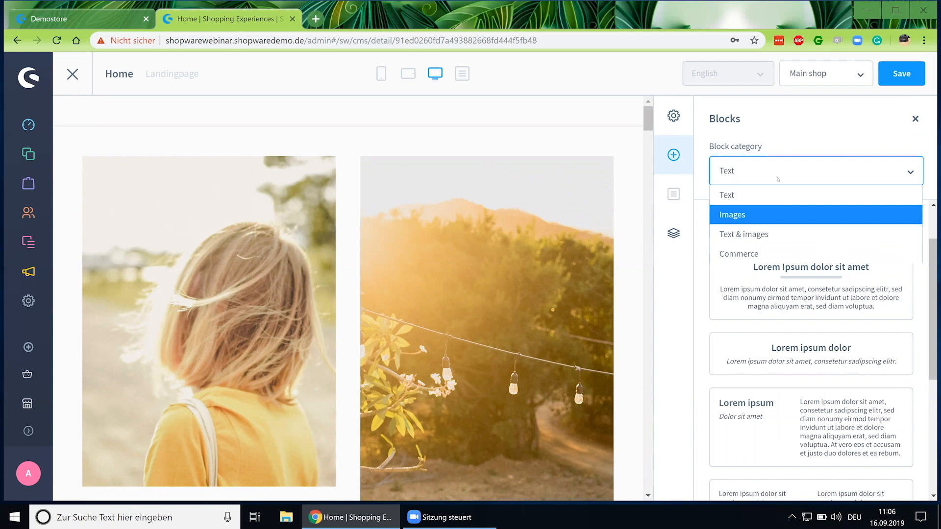
{"action": "left_click", "coordinate": [785, 210]}
{"action": "left_click", "coordinate": [778, 169]}
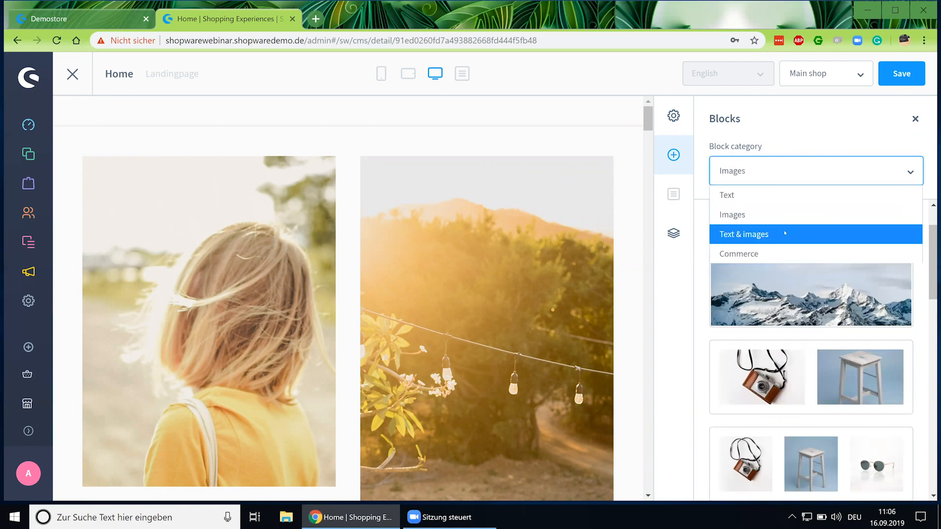
{"action": "left_click", "coordinate": [784, 233]}
{"action": "left_click", "coordinate": [773, 184]}
{"action": "left_click", "coordinate": [767, 252]}
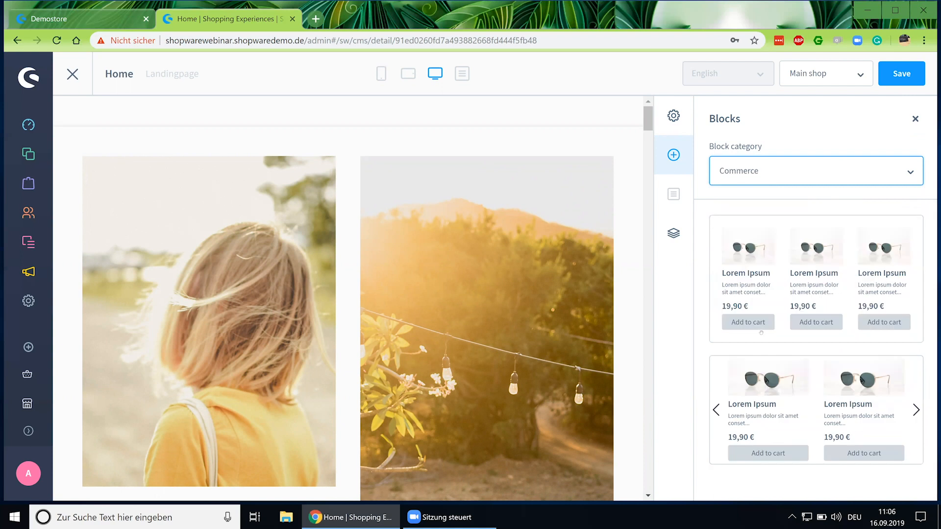
{"action": "left_click", "coordinate": [757, 181]}
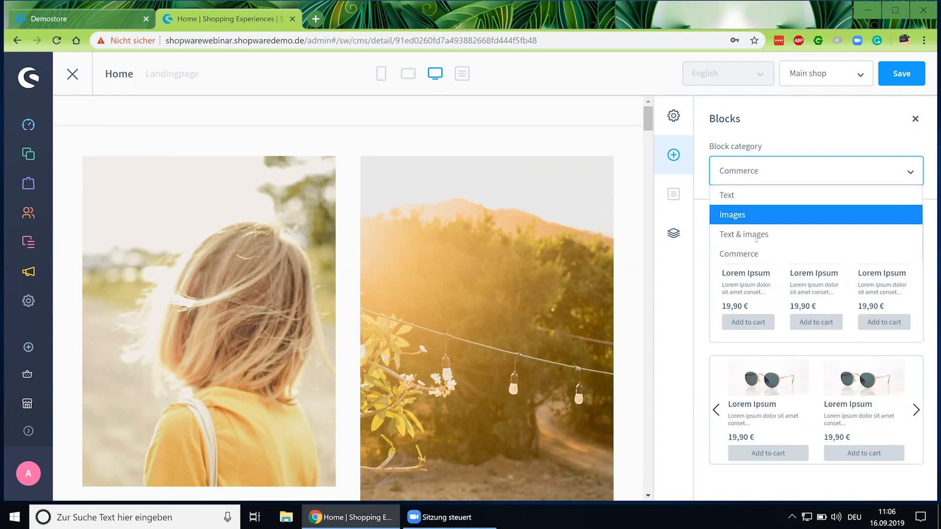
{"action": "left_click", "coordinate": [754, 196]}
Drag the first Lorem Ipsum text block above the image grid.
{"action": "scroll", "coordinate": [809, 258], "scroll_direction": "down", "scroll_amount": 3}
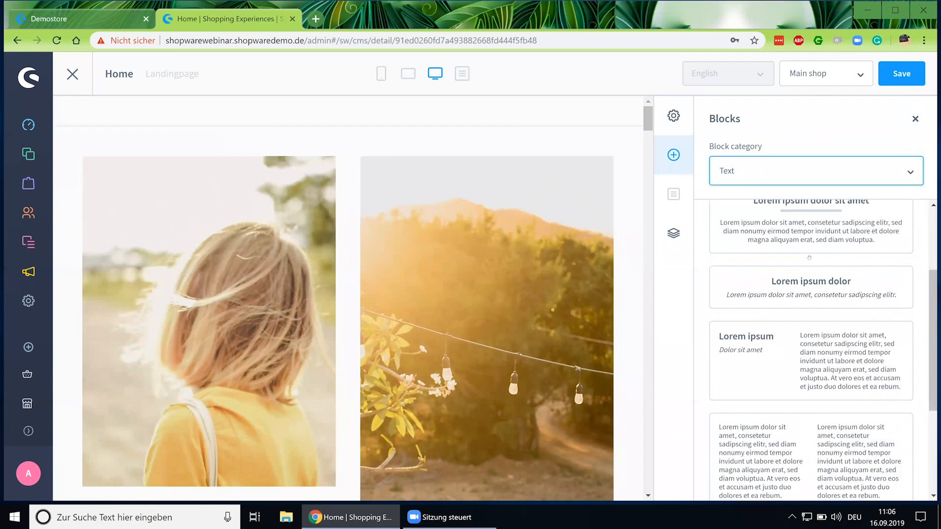
{"action": "scroll", "coordinate": [808, 258], "scroll_direction": "up", "scroll_amount": 3}
{"action": "left_click_drag", "start_coordinate": [778, 272], "coordinate": [303, 130]}
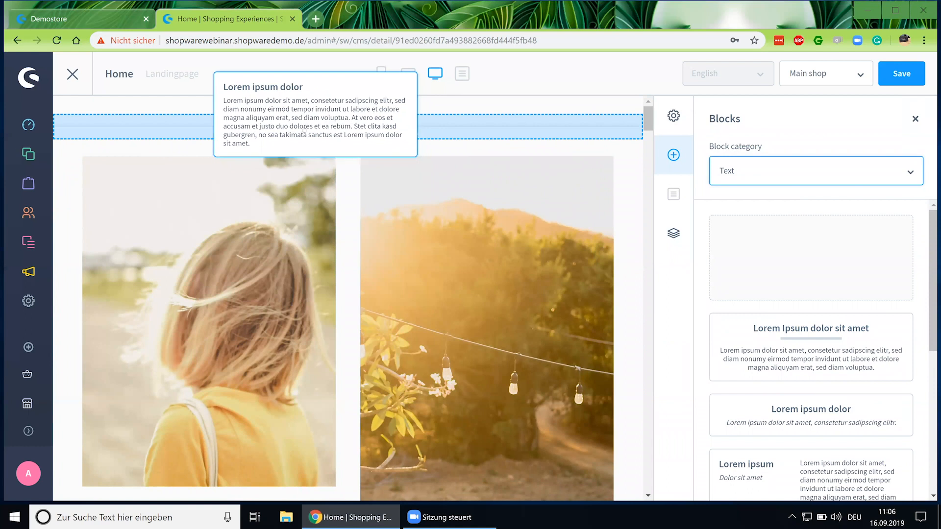
{"action": "left_click_drag", "start_coordinate": [324, 164], "coordinate": [325, 164]}
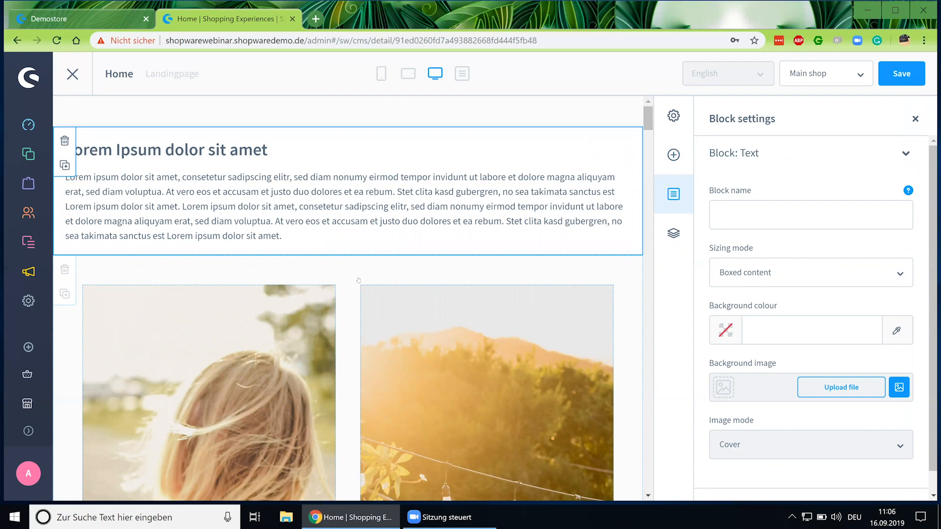
Select the image grid block and view its name and the Navigator block list.
{"action": "left_click", "coordinate": [358, 304]}
{"action": "scroll", "coordinate": [340, 334], "scroll_direction": "down", "scroll_amount": 1}
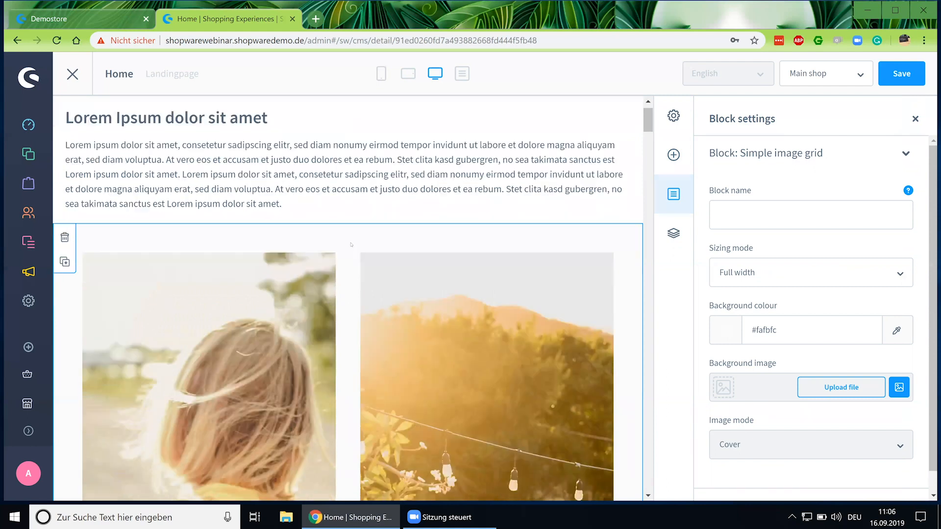
{"action": "left_click", "coordinate": [490, 207]}
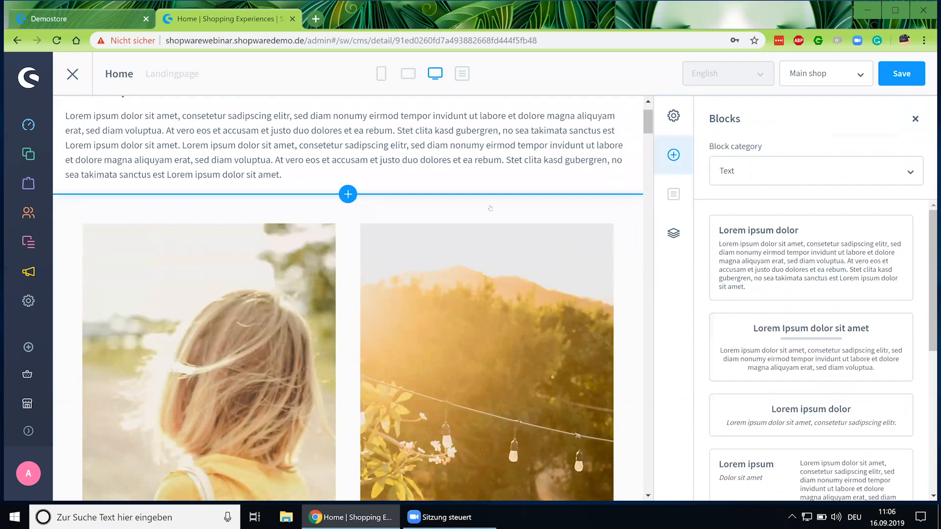
{"action": "left_click", "coordinate": [349, 252]}
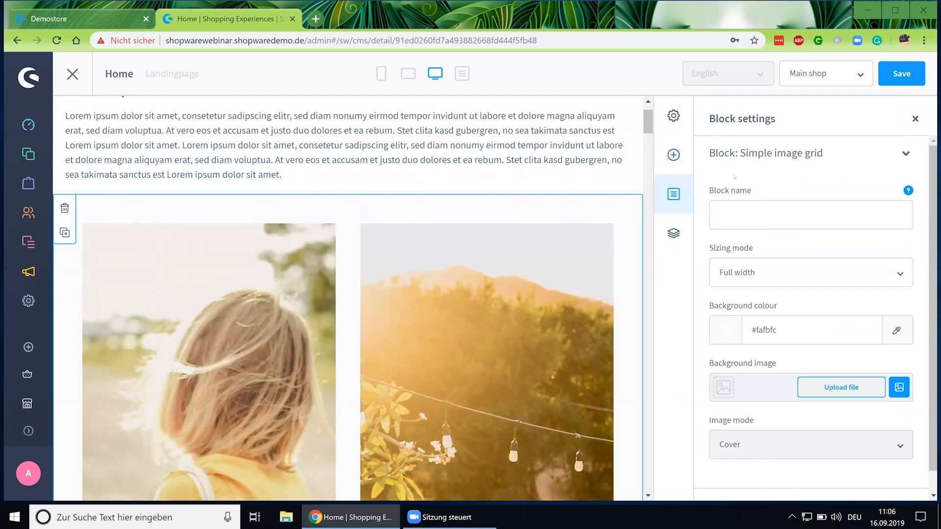
{"action": "left_click", "coordinate": [753, 217]}
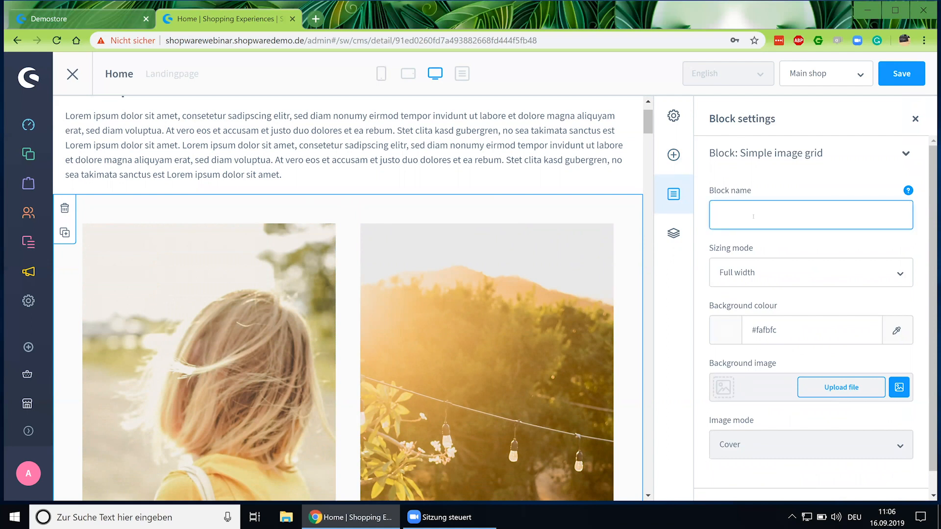
{"action": "left_click", "coordinate": [677, 235]}
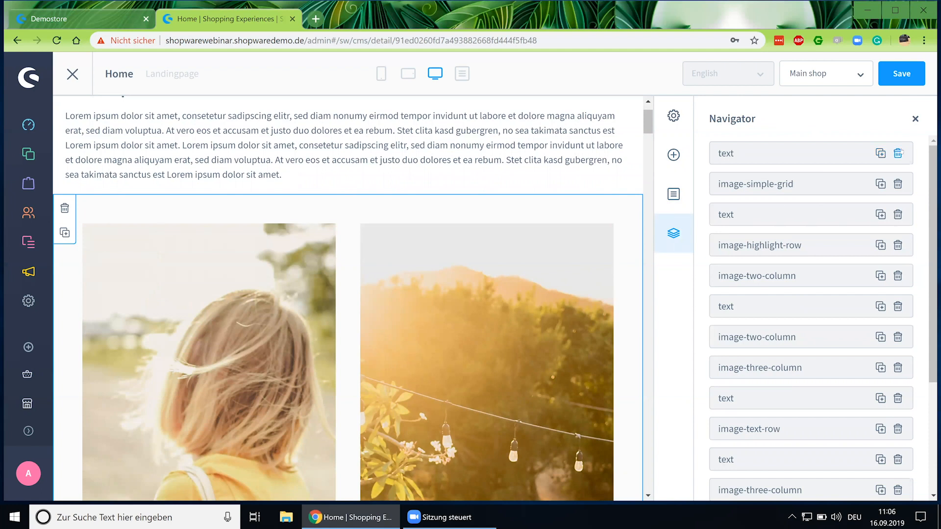
{"action": "left_click", "coordinate": [674, 195]}
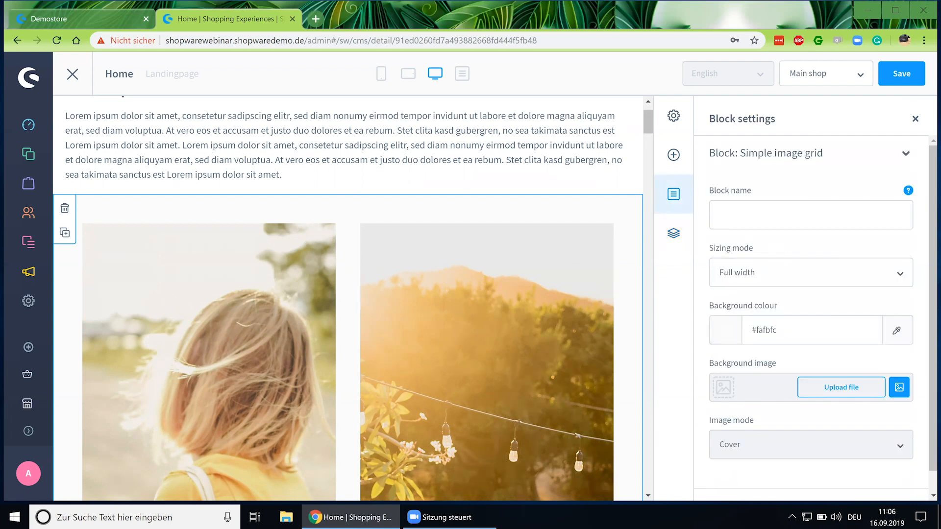
Try Boxed sizing then restore Full width, and check the #fafbfc background colour.
{"action": "scroll", "coordinate": [723, 270], "scroll_direction": "down", "scroll_amount": 1}
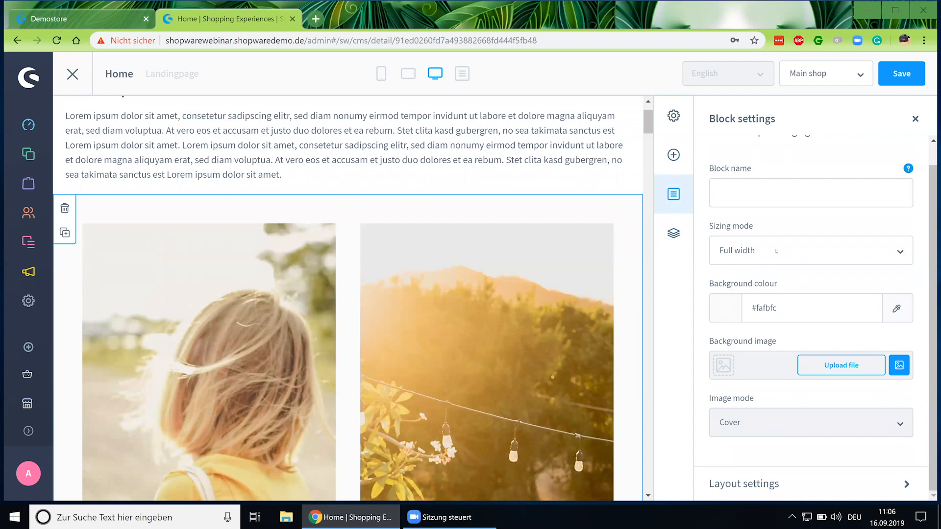
{"action": "left_click", "coordinate": [776, 251]}
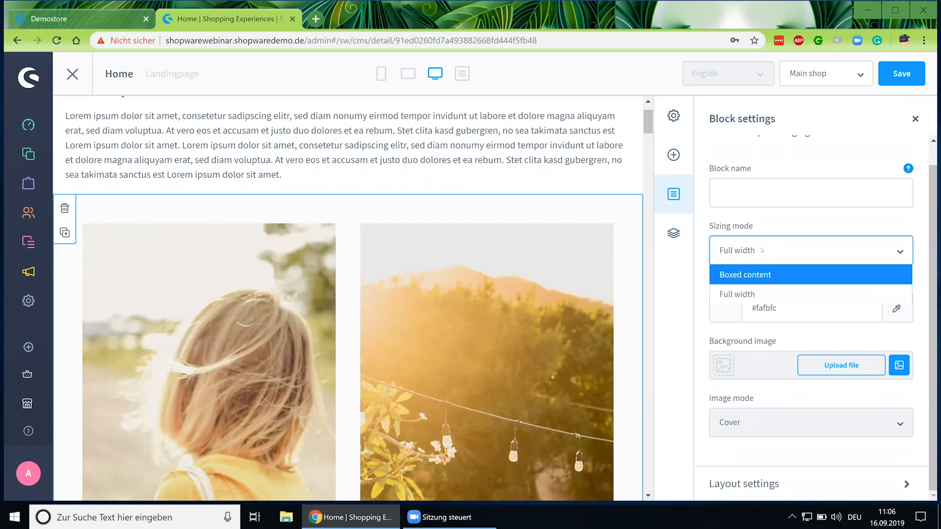
{"action": "left_click", "coordinate": [761, 277]}
{"action": "left_click", "coordinate": [760, 254]}
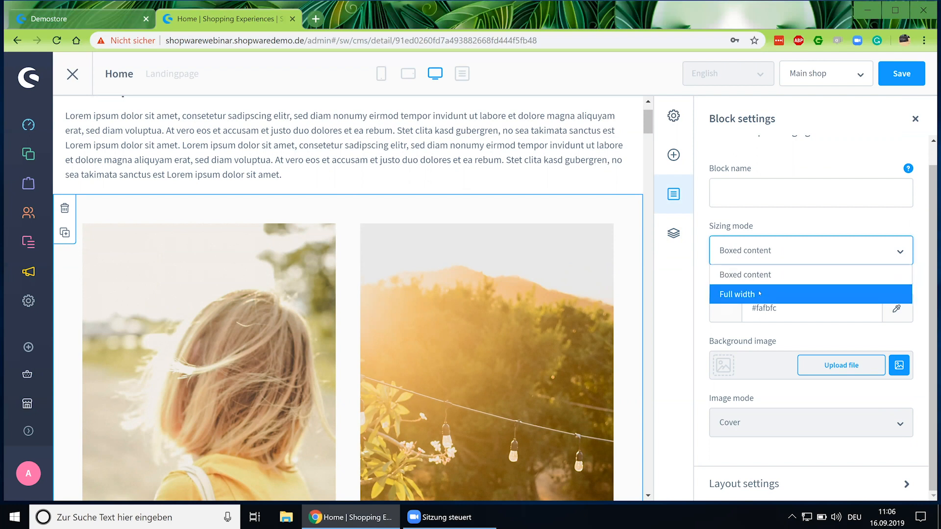
{"action": "left_click", "coordinate": [758, 293]}
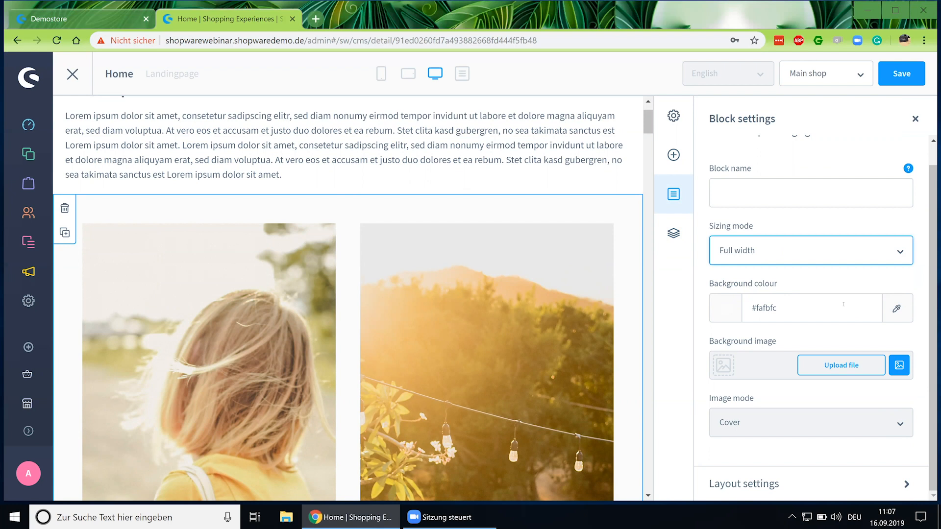
{"action": "left_click", "coordinate": [897, 308]}
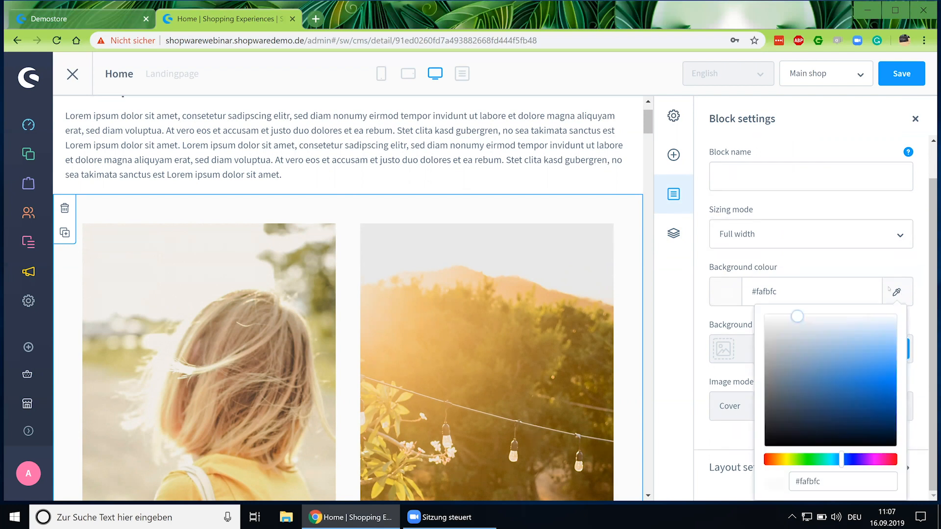
{"action": "left_click", "coordinate": [912, 279]}
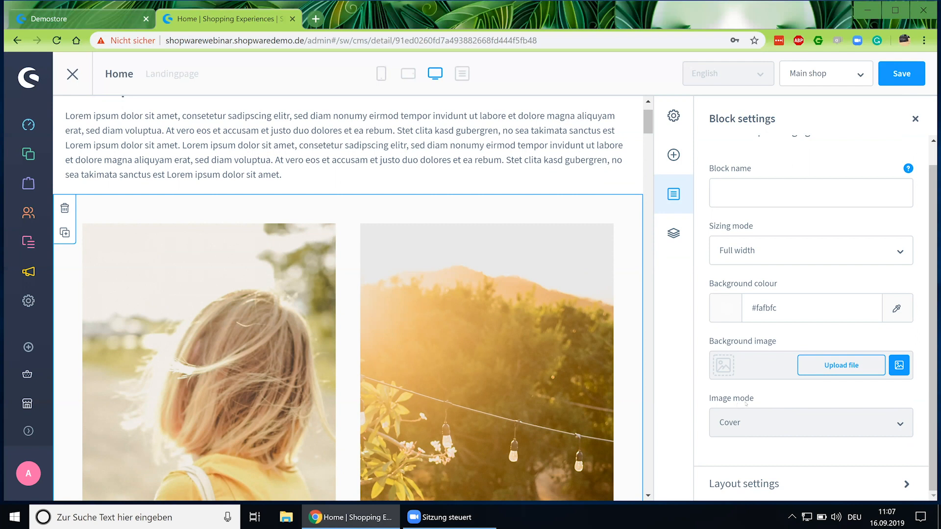
Expand Layout settings to review the block's 5% margins.
{"action": "left_click", "coordinate": [766, 484]}
{"action": "scroll", "coordinate": [762, 466], "scroll_direction": "down", "scroll_amount": 5}
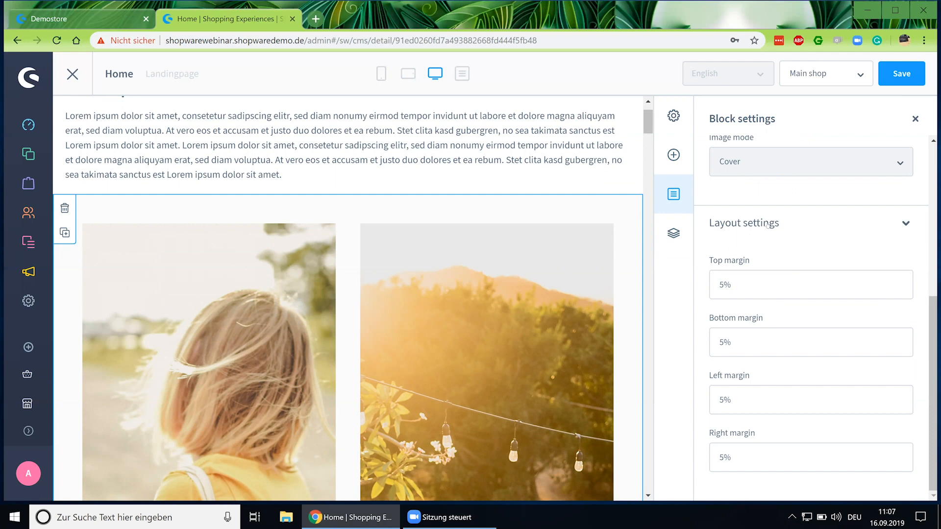
{"action": "scroll", "coordinate": [768, 225], "scroll_direction": "up", "scroll_amount": 5}
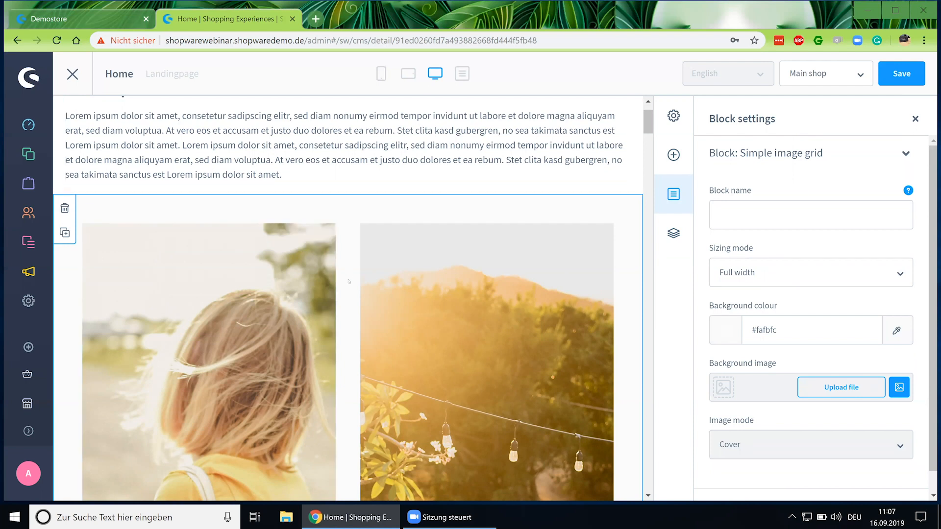
{"action": "mouse_move", "coordinate": [247, 298]}
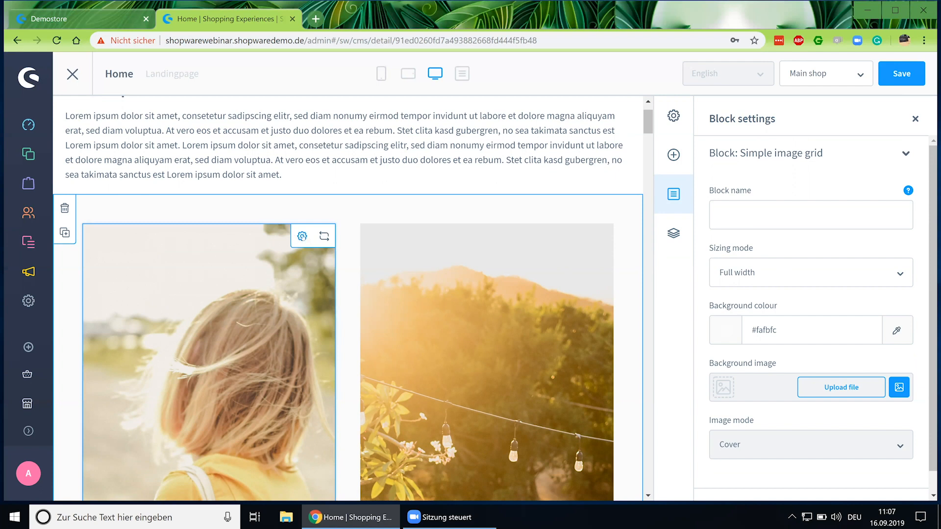
Replace rekamatyas.jpg in the left image with alekon-pictures-1176470-unsplash.jpg from the media library.
{"action": "left_click", "coordinate": [301, 236]}
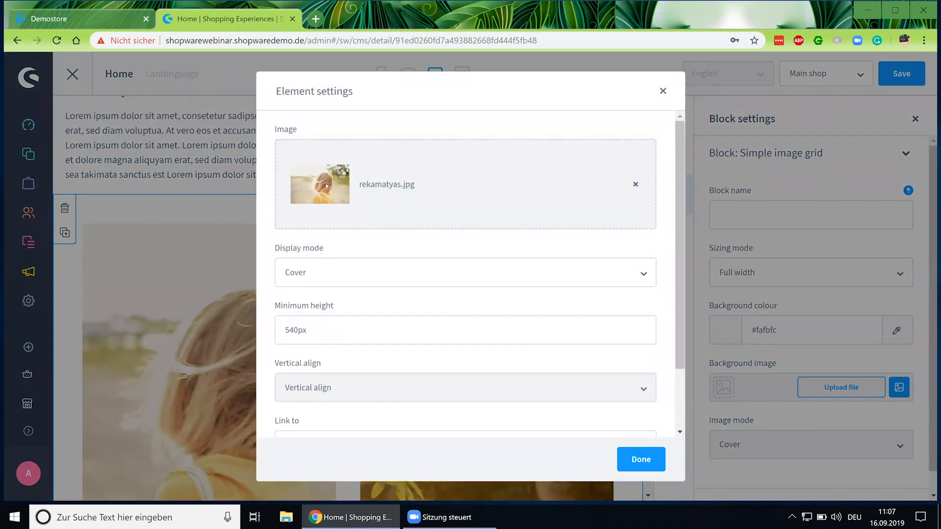
{"action": "scroll", "coordinate": [651, 184], "scroll_direction": "down", "scroll_amount": 2}
{"action": "scroll", "coordinate": [632, 191], "scroll_direction": "up", "scroll_amount": 2}
{"action": "left_click", "coordinate": [635, 185]}
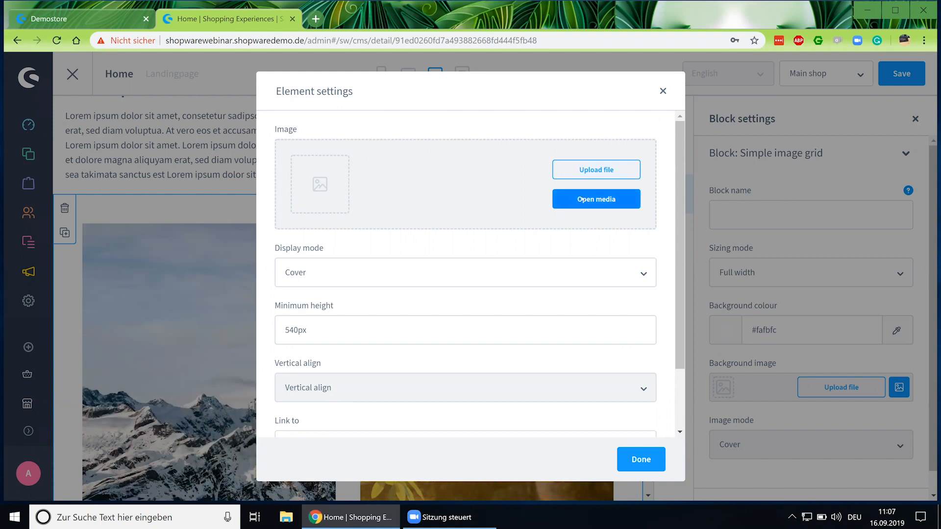
{"action": "left_click", "coordinate": [581, 200]}
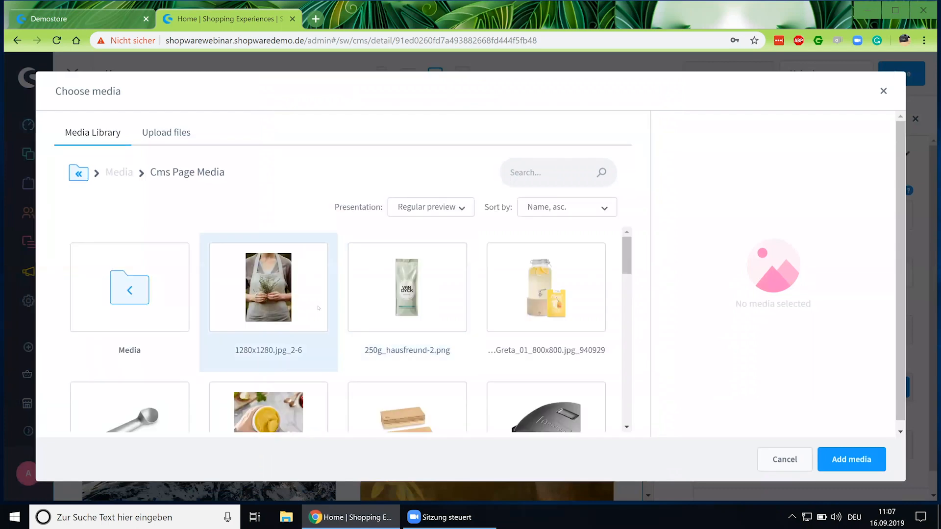
{"action": "scroll", "coordinate": [293, 294], "scroll_direction": "down", "scroll_amount": 6}
{"action": "left_click", "coordinate": [546, 274]}
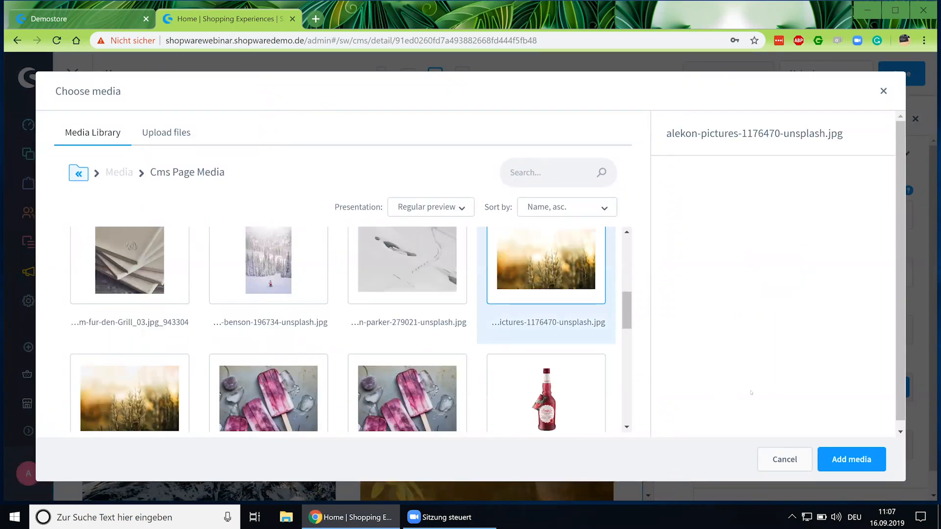
{"action": "left_click", "coordinate": [861, 459]}
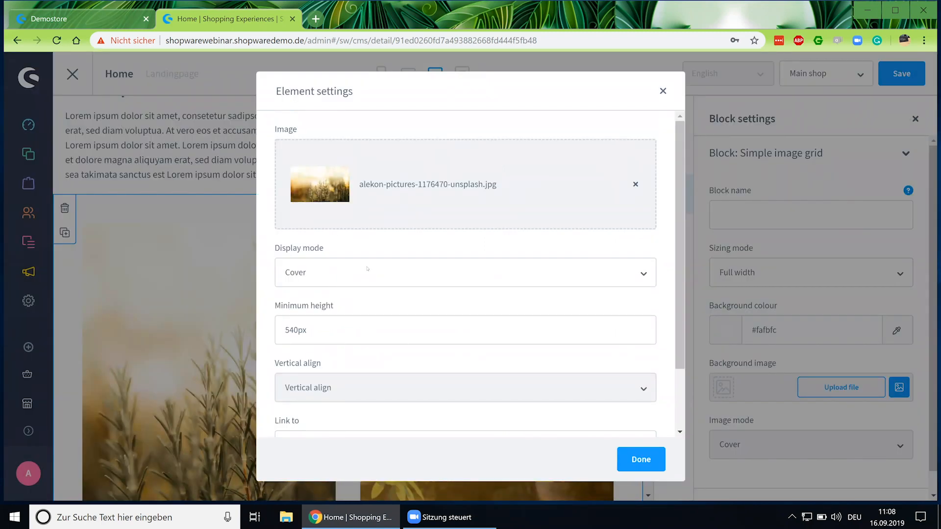
Try Standard and Stretch display modes, then set the image to Cover.
{"action": "scroll", "coordinate": [367, 268], "scroll_direction": "down", "scroll_amount": 2}
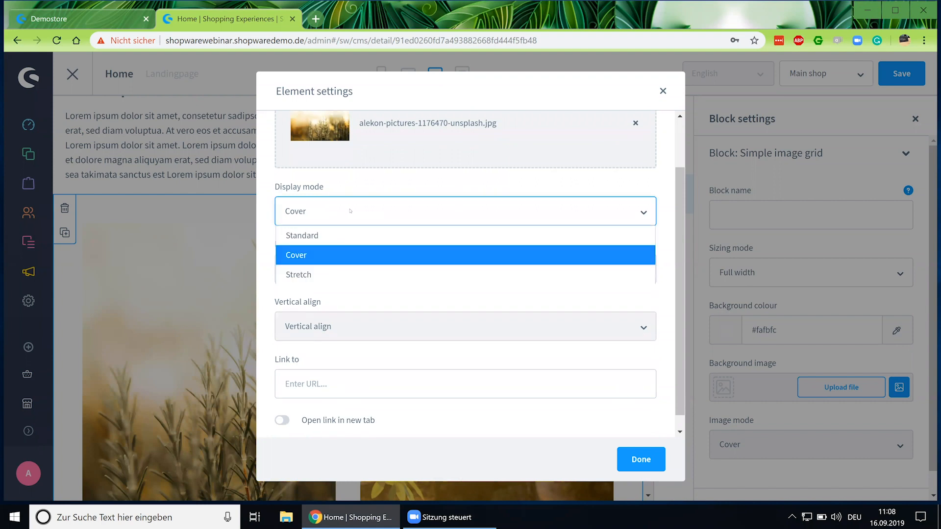
{"action": "left_click", "coordinate": [341, 235]}
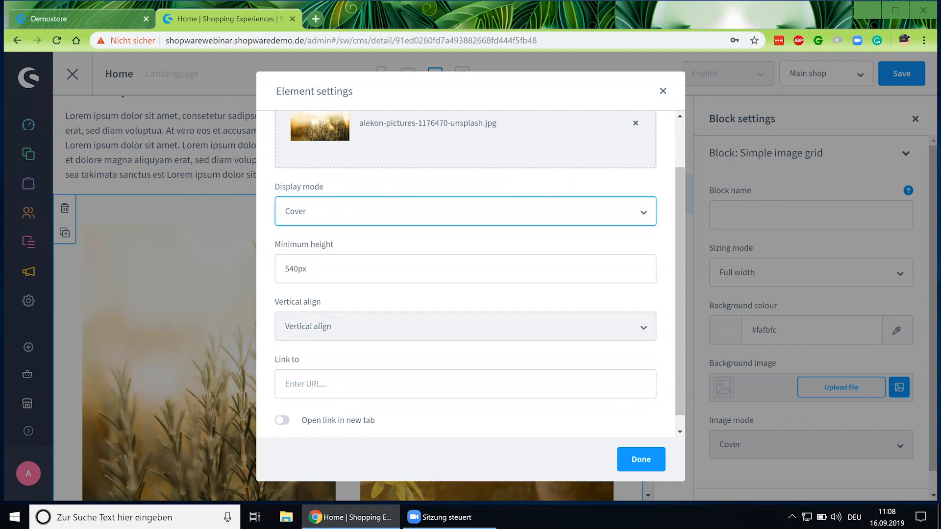
{"action": "left_click", "coordinate": [313, 253]}
{"action": "left_click", "coordinate": [299, 316]}
{"action": "left_click", "coordinate": [313, 253]}
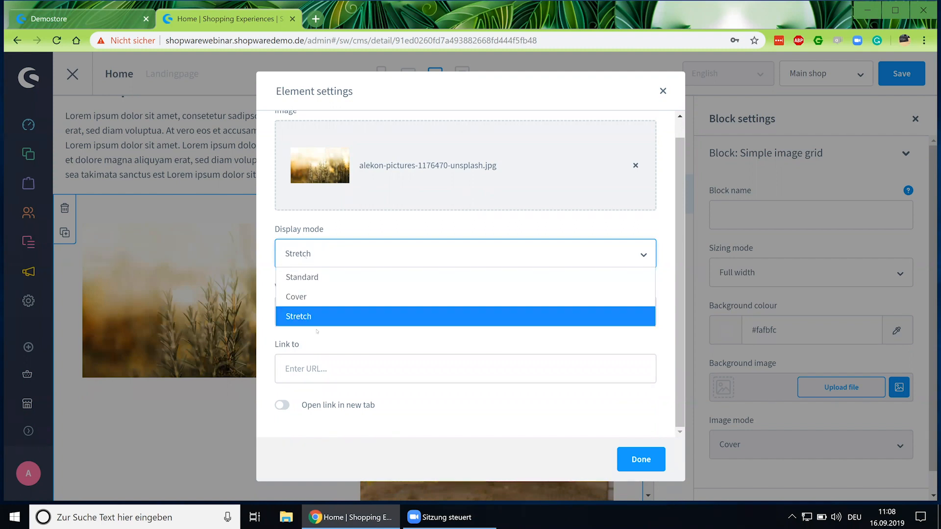
{"action": "left_click", "coordinate": [316, 305]}
Clear the image's minimum height, check the link URL, and close element settings.
{"action": "left_click", "coordinate": [366, 263]}
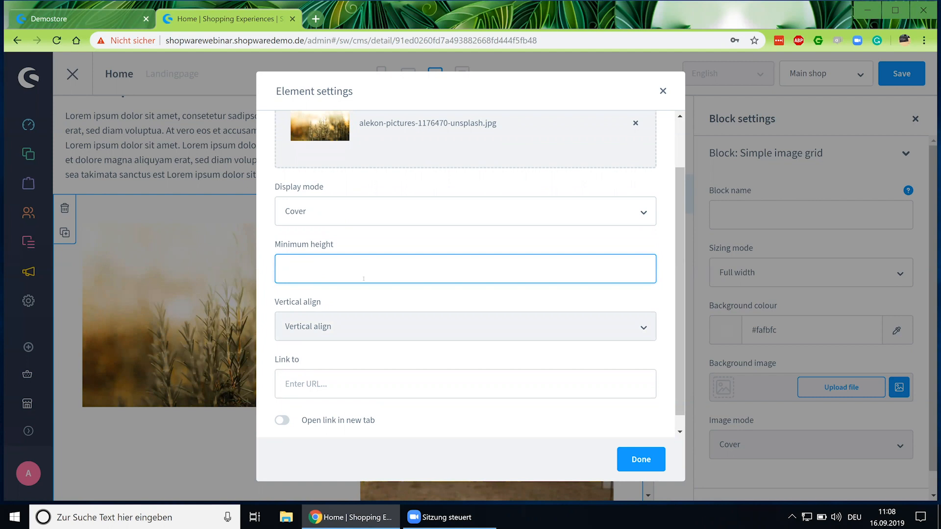
{"action": "scroll", "coordinate": [363, 279], "scroll_direction": "up", "scroll_amount": 2}
{"action": "scroll", "coordinate": [353, 323], "scroll_direction": "down", "scroll_amount": 2}
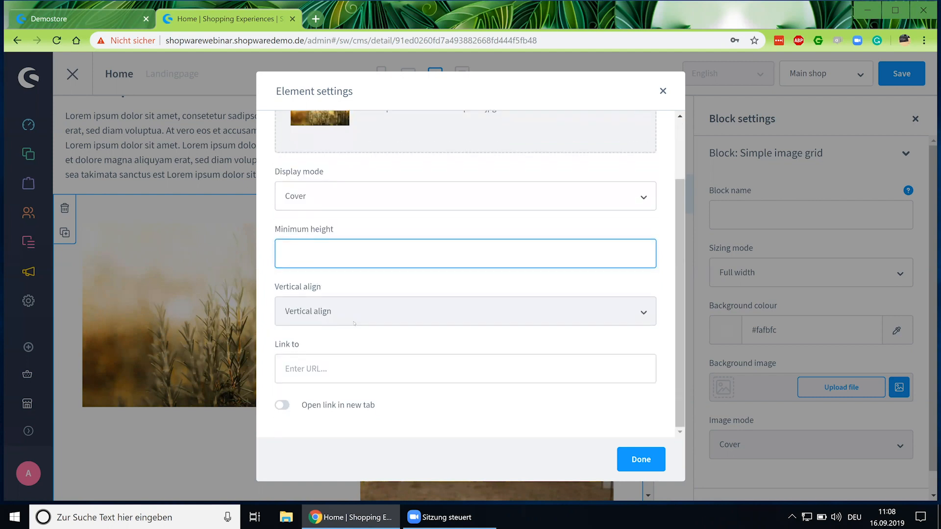
{"action": "left_click", "coordinate": [347, 350]}
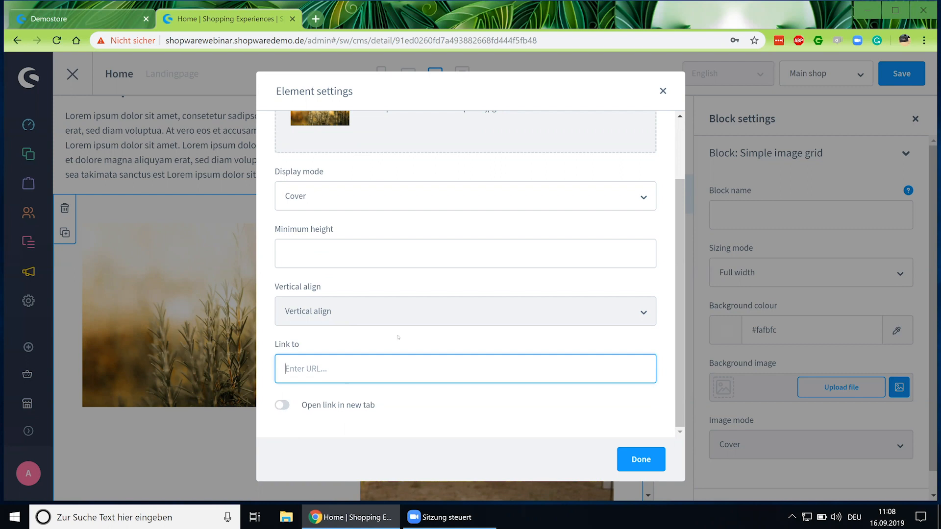
{"action": "scroll", "coordinate": [398, 337], "scroll_direction": "up", "scroll_amount": 2}
{"action": "left_click", "coordinate": [663, 91]}
{"action": "scroll", "coordinate": [348, 293], "scroll_direction": "down", "scroll_amount": 3}
{"action": "scroll", "coordinate": [303, 265], "scroll_direction": "down", "scroll_amount": 1}
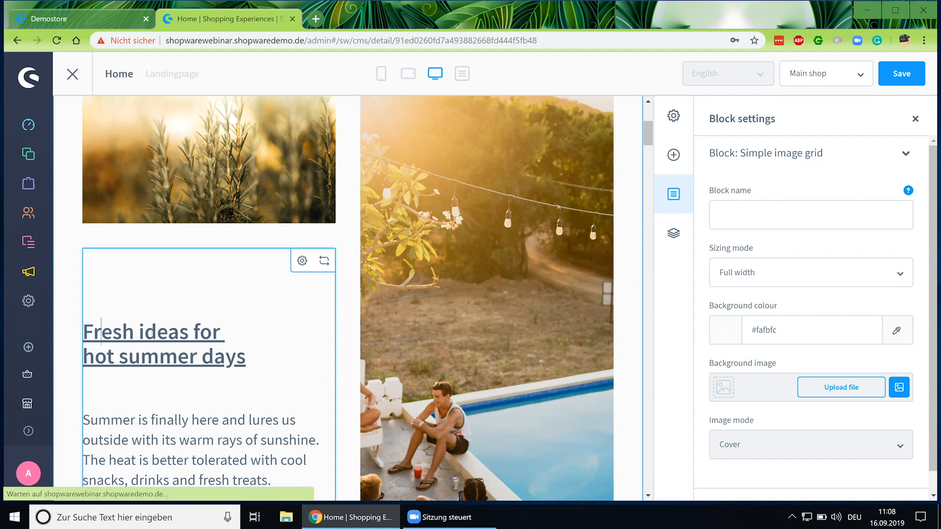
{"action": "left_click_drag", "start_coordinate": [101, 329], "coordinate": [155, 333]}
{"action": "left_click", "coordinate": [121, 333]}
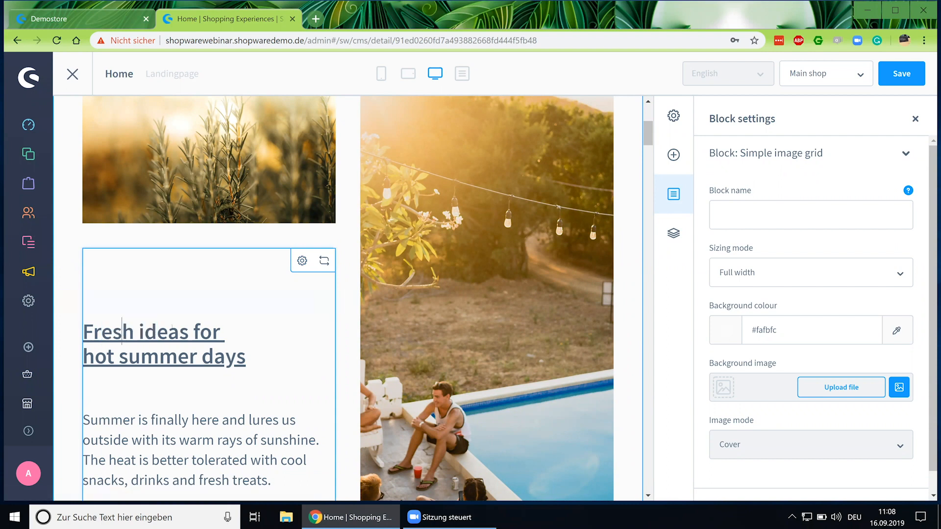
{"action": "double_click", "coordinate": [171, 331]}
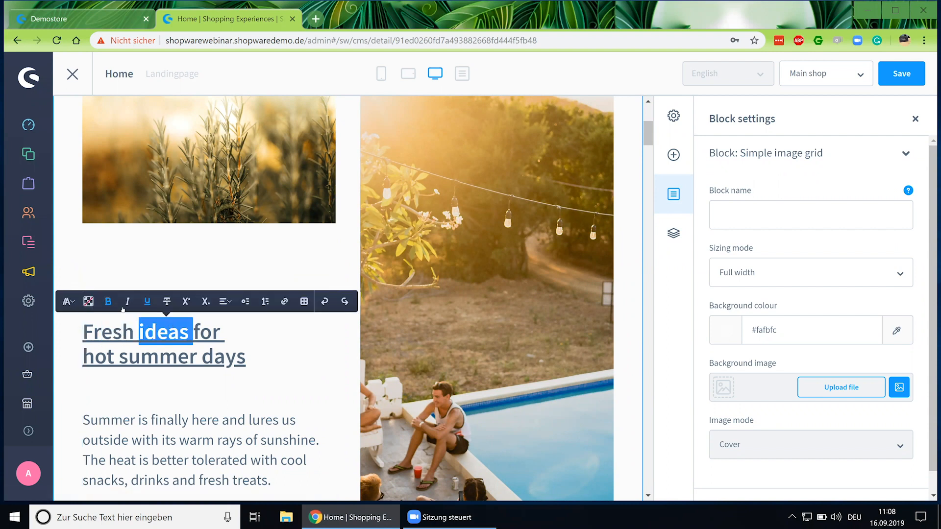
{"action": "left_click", "coordinate": [275, 330]}
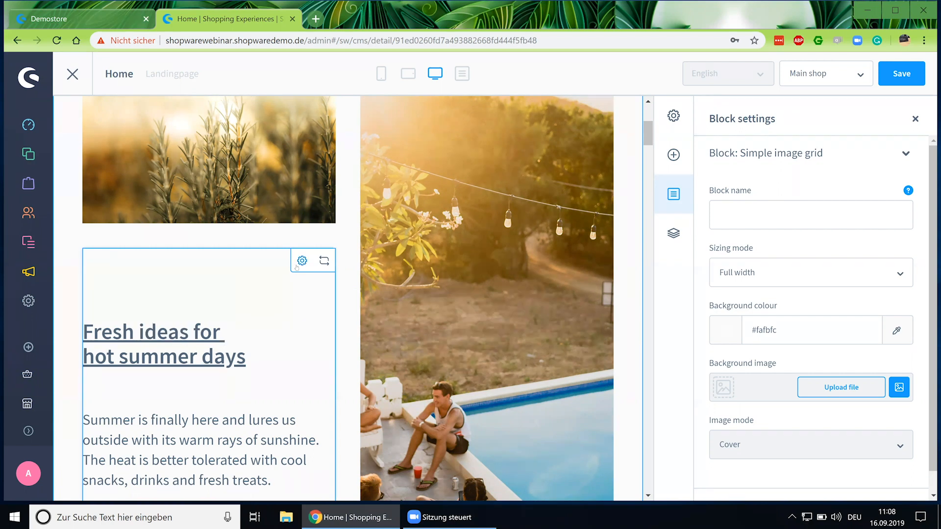
{"action": "left_click", "coordinate": [298, 264]}
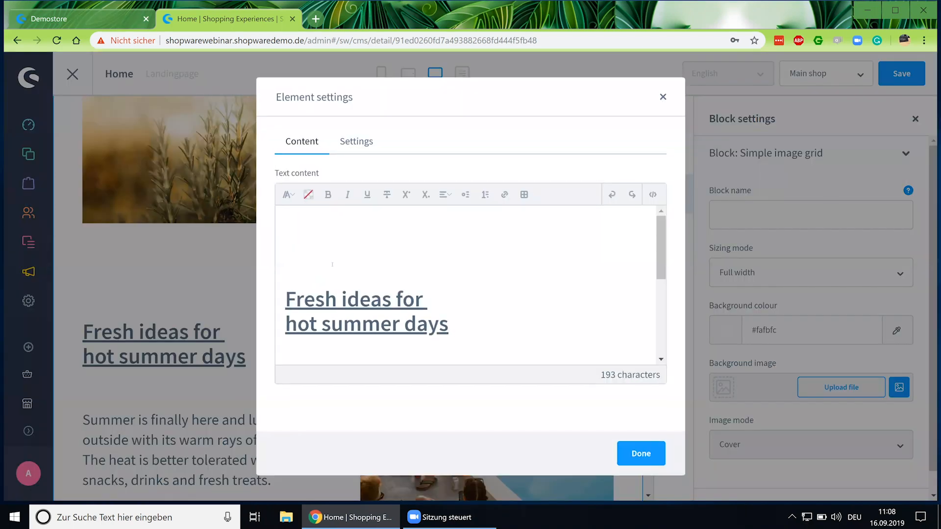
{"action": "left_click_drag", "start_coordinate": [304, 230], "coordinate": [341, 237]}
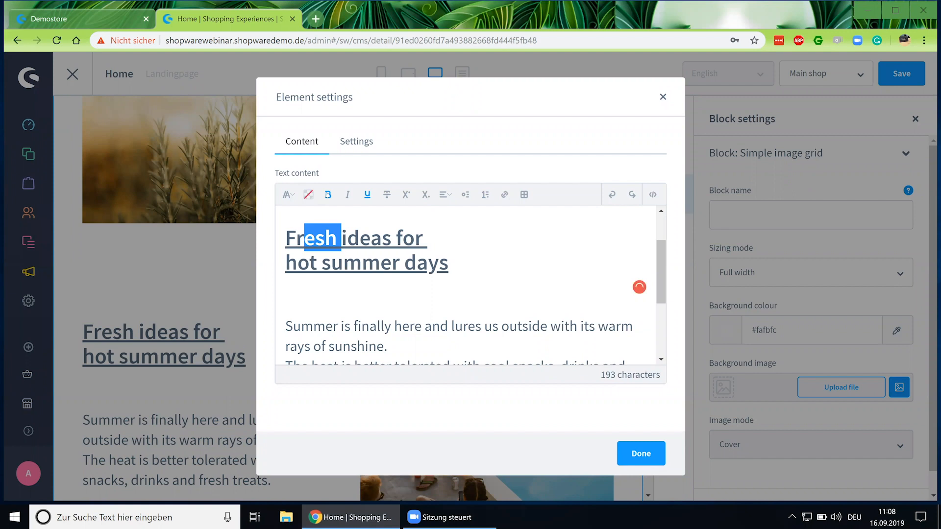
{"action": "left_click", "coordinate": [330, 196]}
{"action": "scroll", "coordinate": [363, 264], "scroll_direction": "down", "scroll_amount": 3}
{"action": "scroll", "coordinate": [363, 264], "scroll_direction": "up", "scroll_amount": 3}
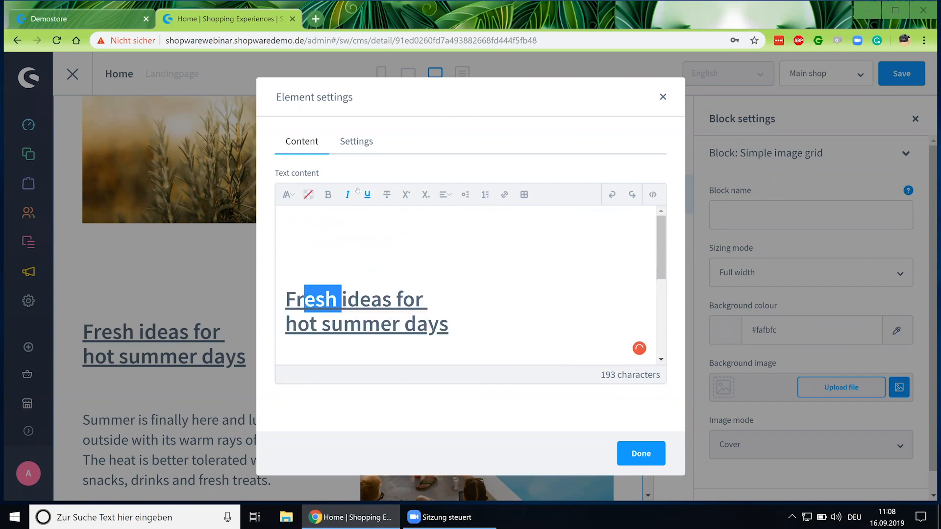
{"action": "left_click", "coordinate": [663, 97]}
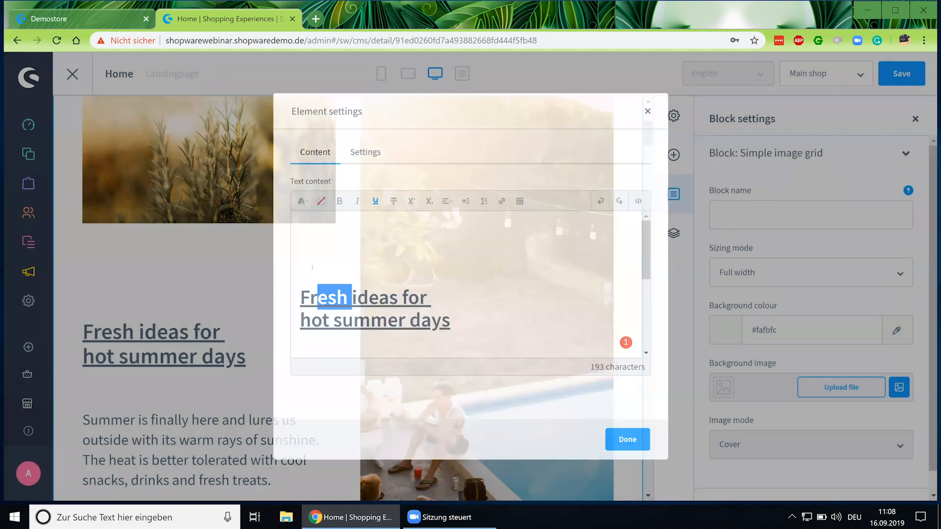
{"action": "scroll", "coordinate": [275, 290], "scroll_direction": "down", "scroll_amount": 5}
{"action": "scroll", "coordinate": [274, 290], "scroll_direction": "down", "scroll_amount": 2}
{"action": "scroll", "coordinate": [275, 290], "scroll_direction": "up", "scroll_amount": 2}
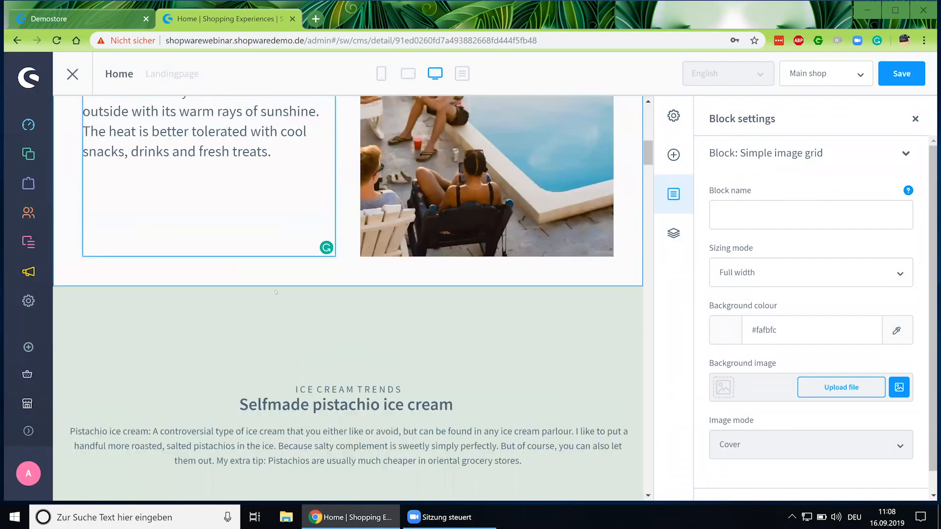
{"action": "scroll", "coordinate": [276, 290], "scroll_direction": "up", "scroll_amount": 1}
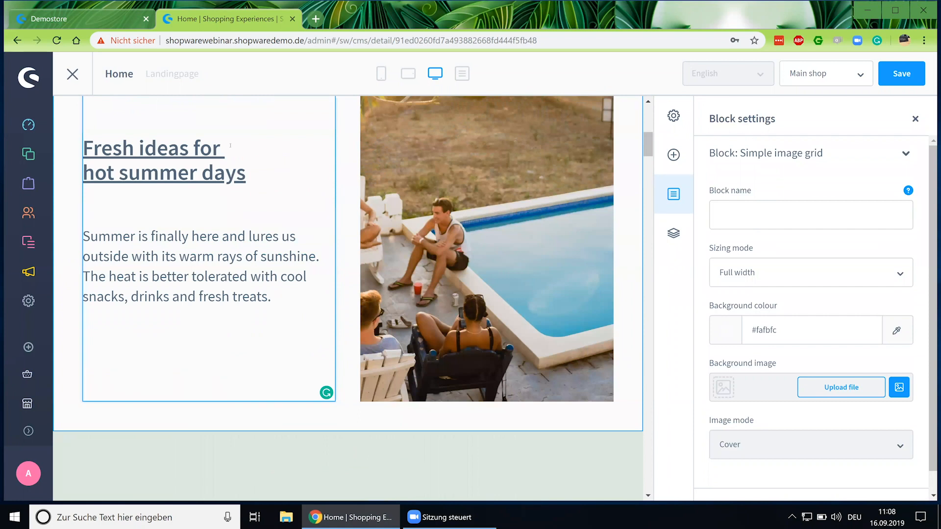
{"action": "scroll", "coordinate": [392, 276], "scroll_direction": "up", "scroll_amount": 8}
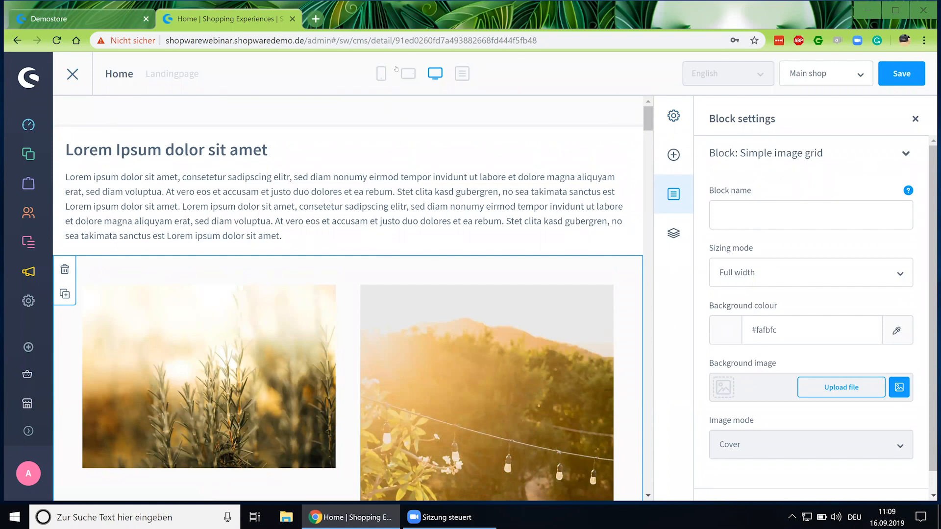
Leave the editor, filter to Category pages and open the Category banner layout.
{"action": "left_click", "coordinate": [73, 77]}
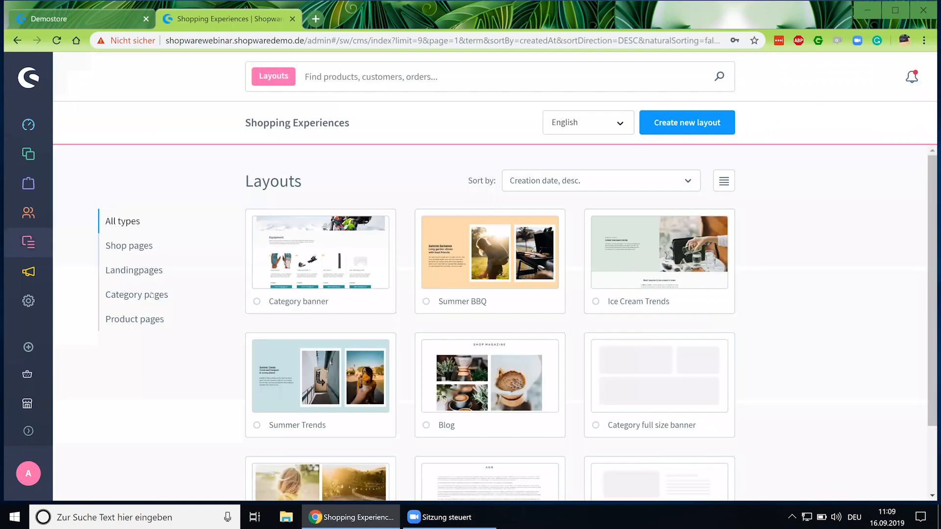
{"action": "left_click", "coordinate": [151, 294]}
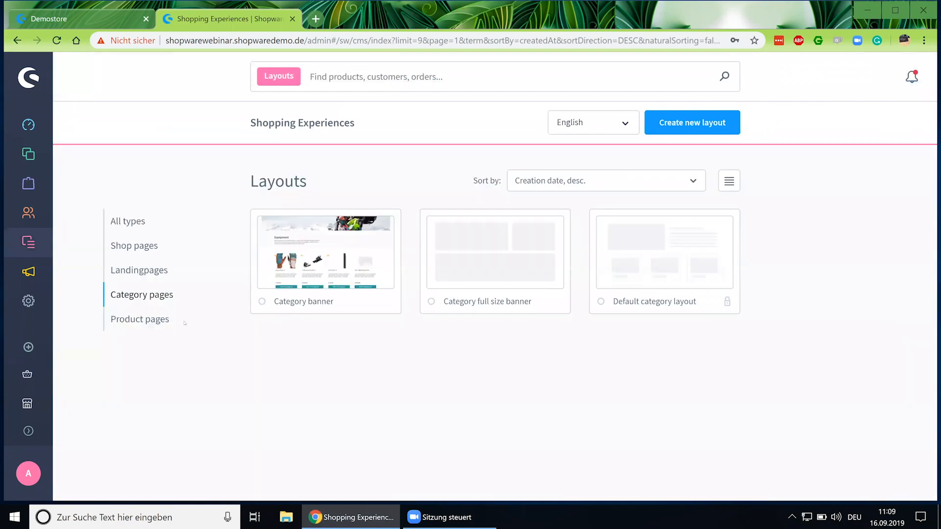
{"action": "left_click", "coordinate": [364, 249]}
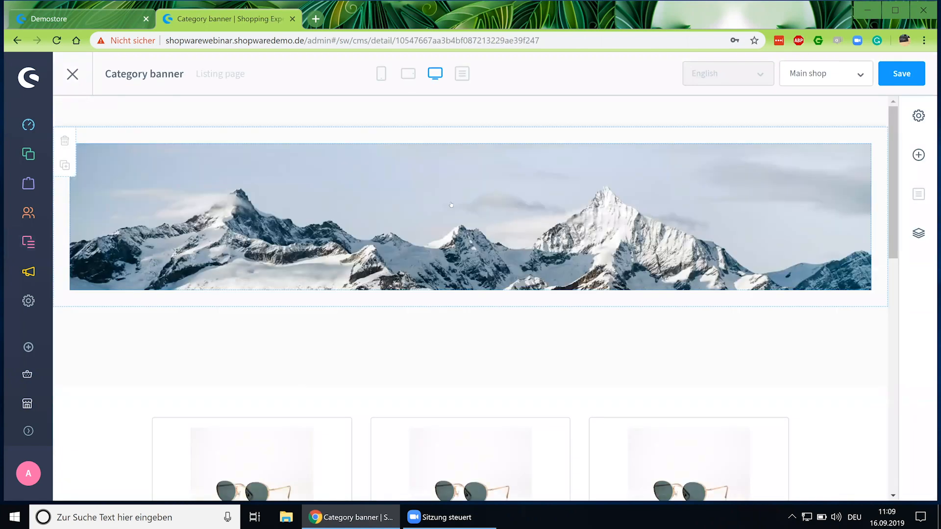
Check the banner image element's settings, then go to Catalogues > Categories.
{"action": "scroll", "coordinate": [407, 214], "scroll_direction": "down", "scroll_amount": 3}
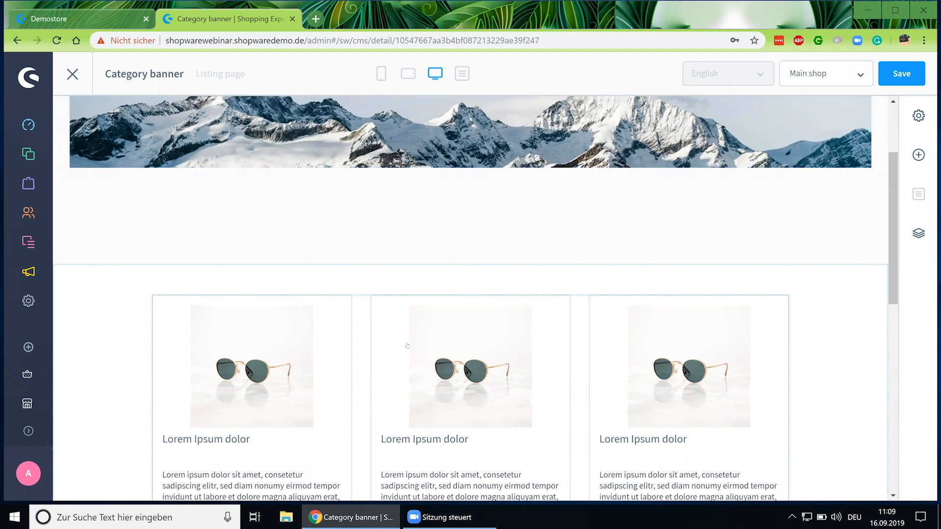
{"action": "scroll", "coordinate": [407, 345], "scroll_direction": "up", "scroll_amount": 3}
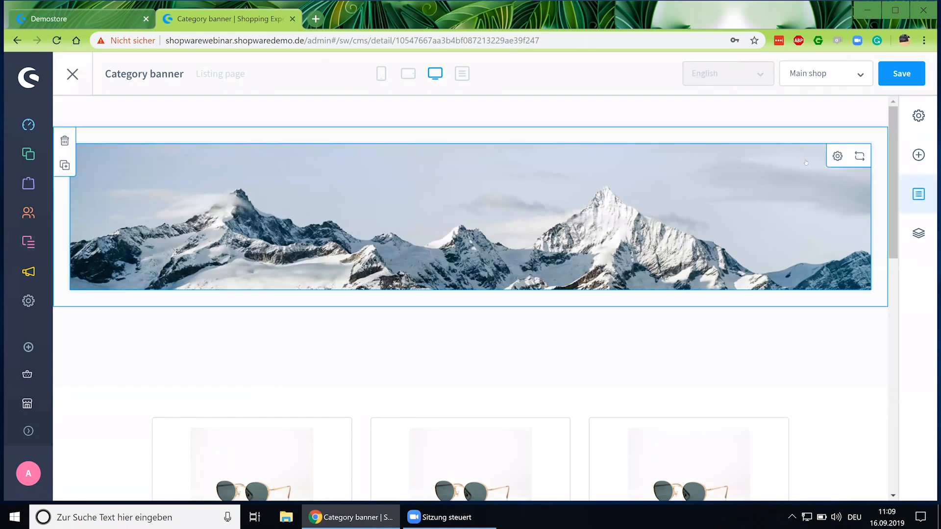
{"action": "left_click", "coordinate": [836, 155]}
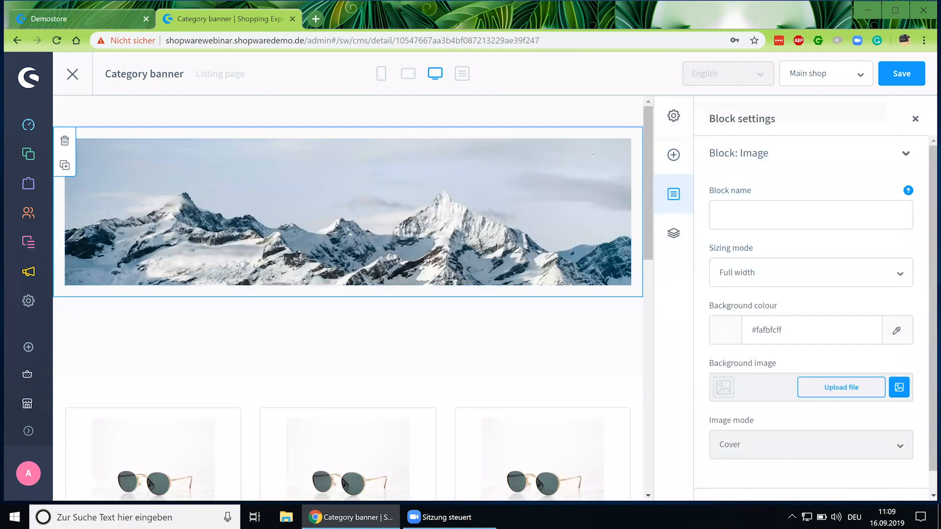
{"action": "left_click", "coordinate": [595, 151]}
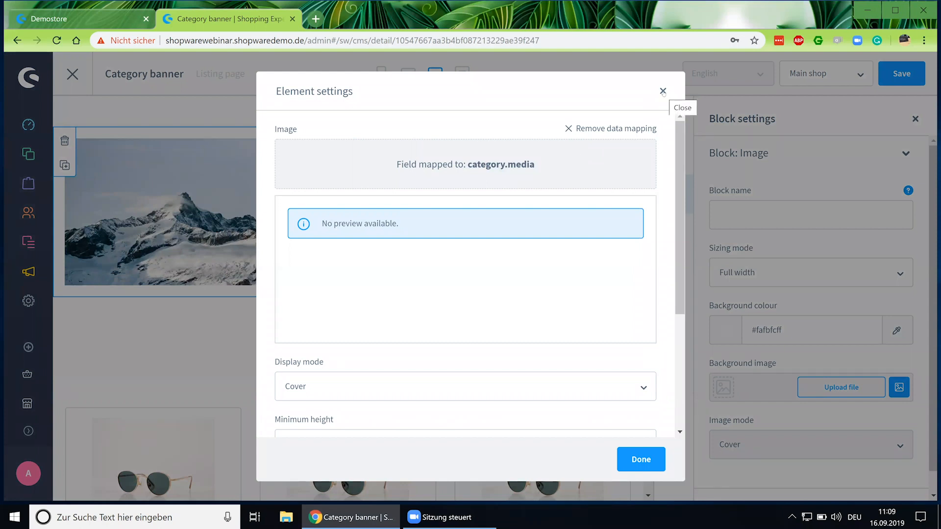
{"action": "left_click", "coordinate": [663, 92]}
{"action": "mouse_move", "coordinate": [31, 165]}
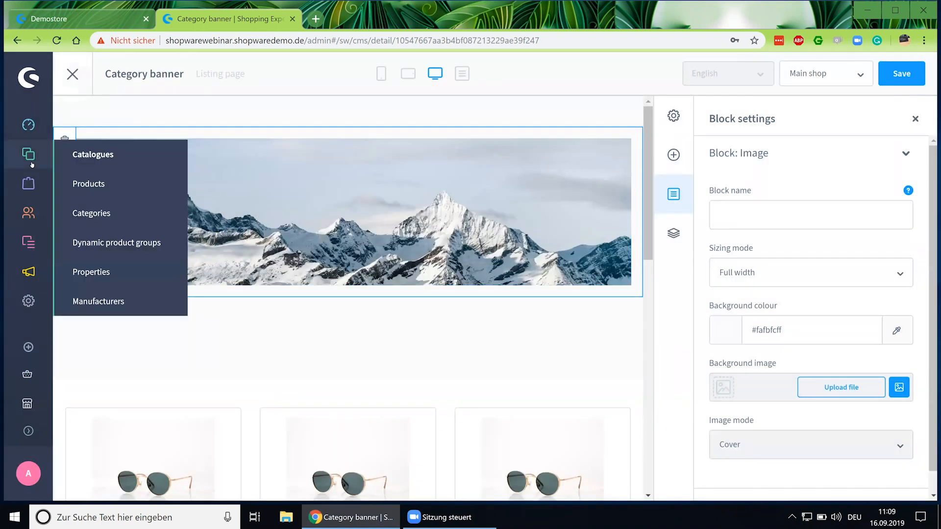
{"action": "left_click", "coordinate": [118, 216]}
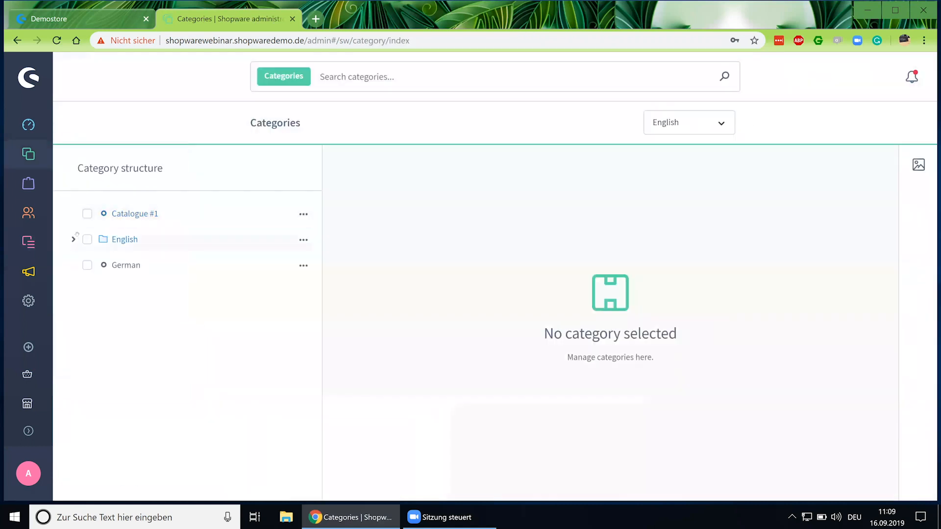
Review the Cooking pleasure & Provence category's layout assignment, then go to Content > Shopping Experiences.
{"action": "left_click", "coordinate": [74, 241]}
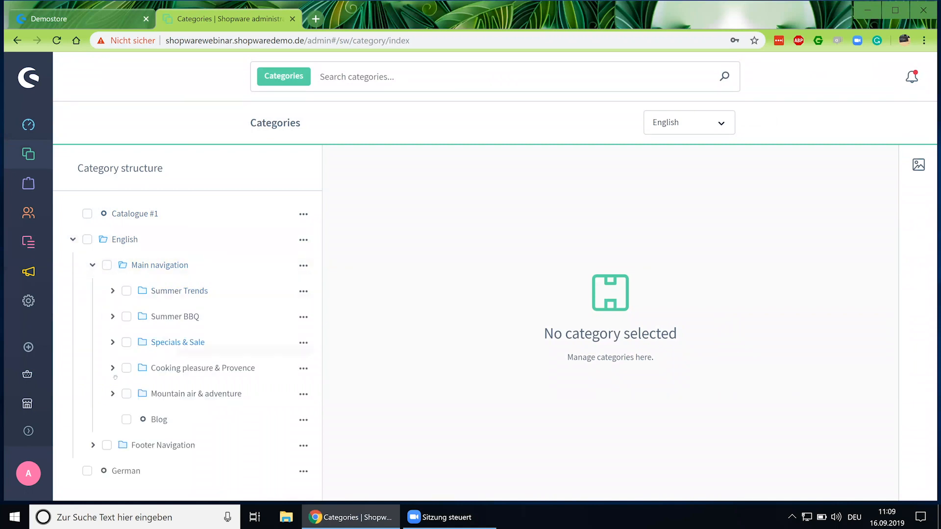
{"action": "left_click", "coordinate": [237, 369]}
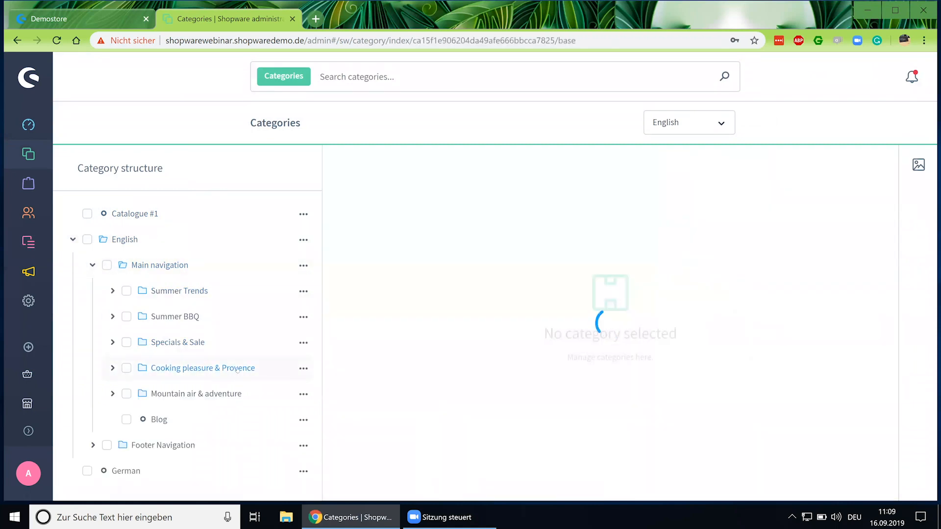
{"action": "scroll", "coordinate": [556, 287], "scroll_direction": "down", "scroll_amount": 8}
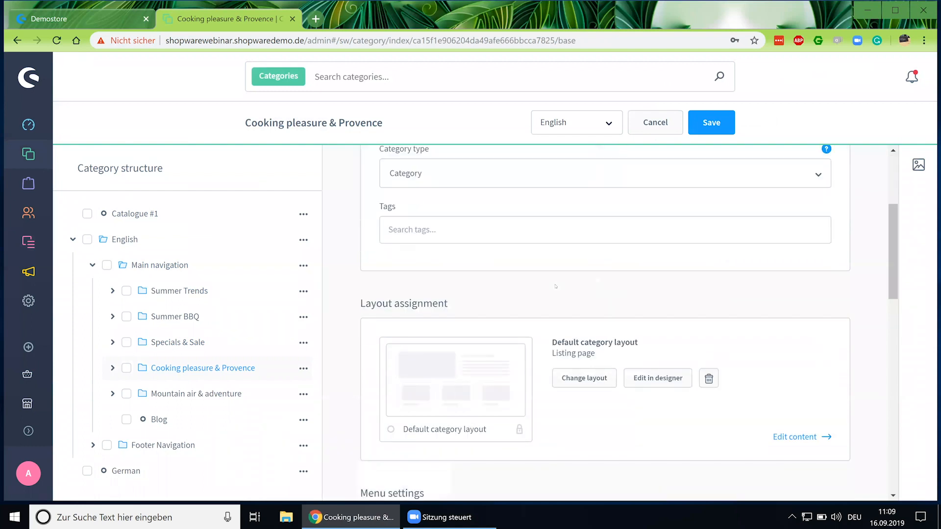
{"action": "scroll", "coordinate": [531, 297], "scroll_direction": "down", "scroll_amount": 3}
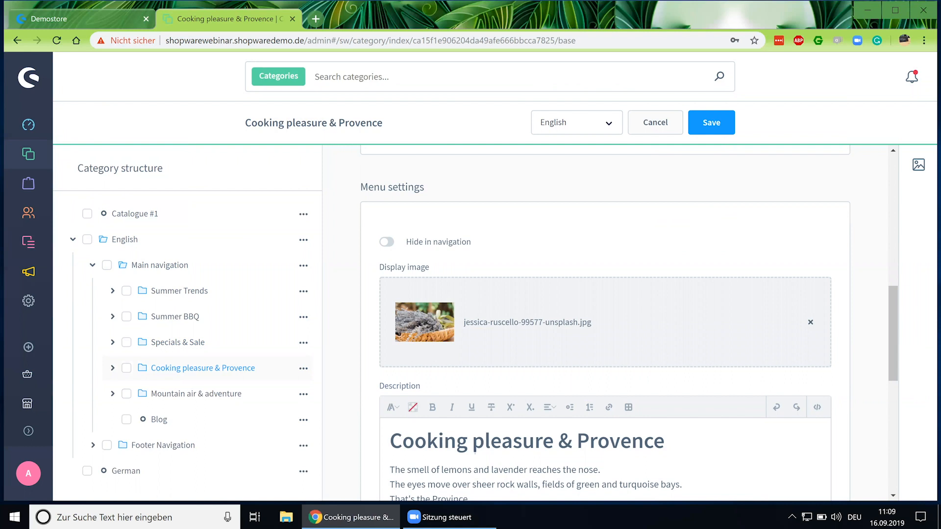
{"action": "scroll", "coordinate": [461, 433], "scroll_direction": "up", "scroll_amount": 5}
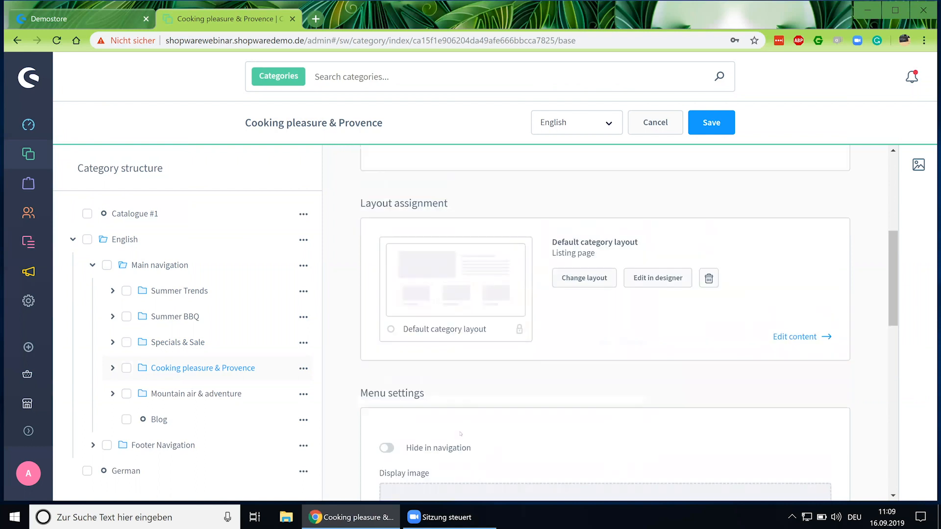
{"action": "scroll", "coordinate": [458, 426], "scroll_direction": "up", "scroll_amount": 4}
{"action": "scroll", "coordinate": [453, 412], "scroll_direction": "down", "scroll_amount": 3}
{"action": "scroll", "coordinate": [452, 407], "scroll_direction": "up", "scroll_amount": 5}
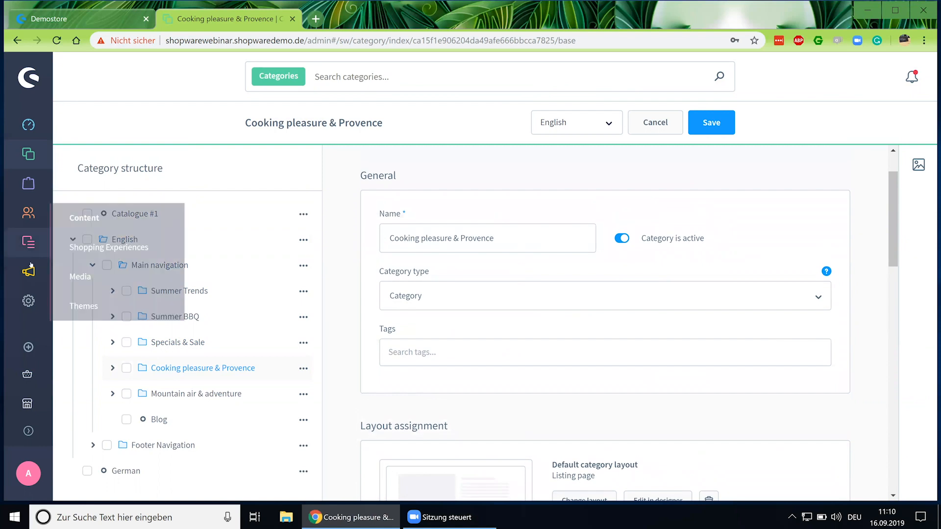
{"action": "left_click", "coordinate": [122, 272]}
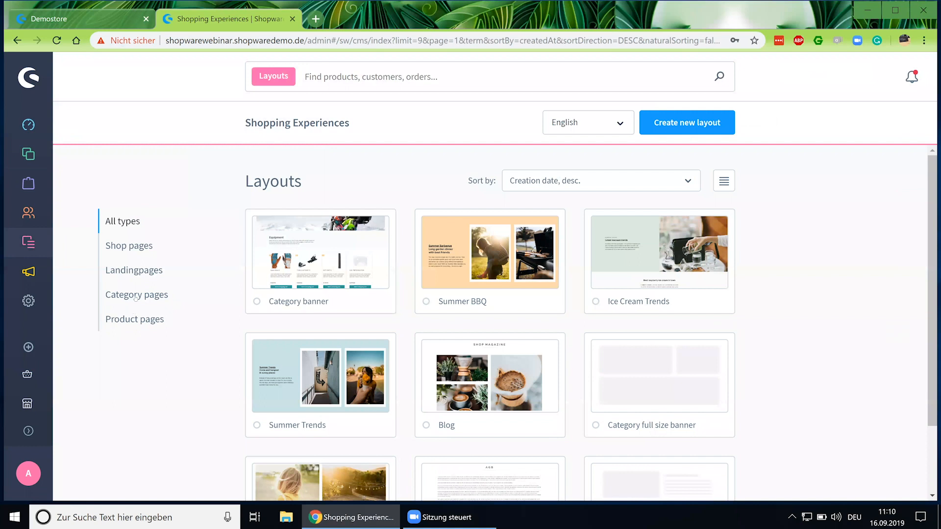
Filter to Category pages and inspect Category banner's teaser text, mapped to category.description.
{"action": "left_click", "coordinate": [177, 303]}
{"action": "left_click", "coordinate": [334, 266]}
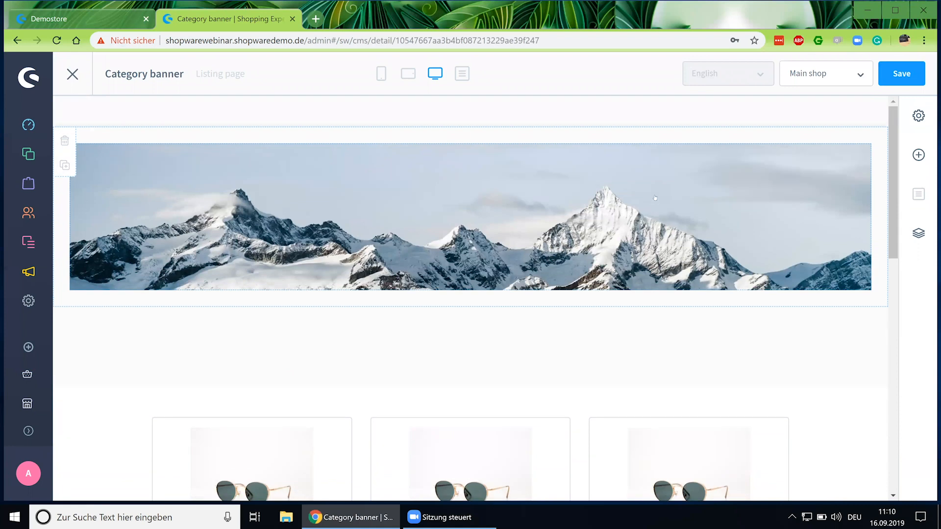
{"action": "left_click", "coordinate": [557, 345]}
{"action": "left_click", "coordinate": [597, 323]}
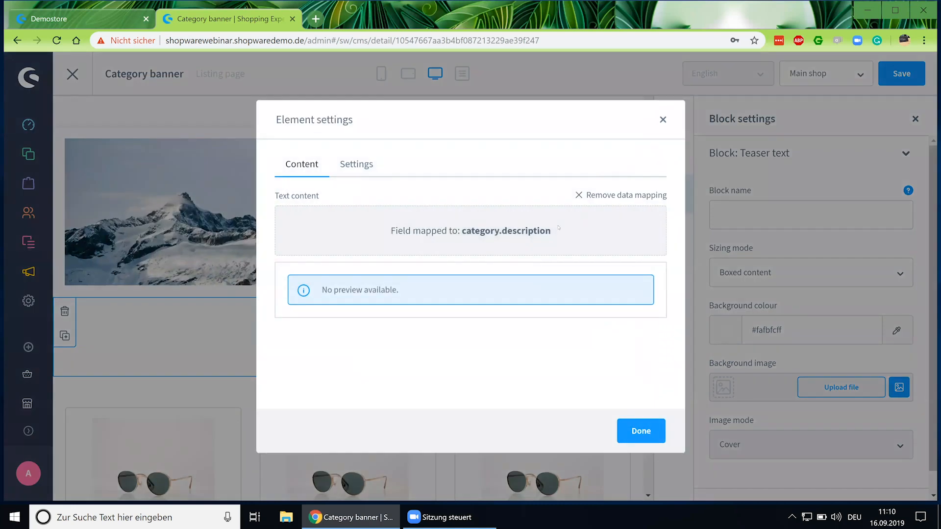
{"action": "left_click_drag", "start_coordinate": [461, 230], "coordinate": [585, 242]}
{"action": "left_click", "coordinate": [663, 120]}
Scroll through the Category banner layout and return to the layouts list.
{"action": "scroll", "coordinate": [266, 304], "scroll_direction": "down", "scroll_amount": 5}
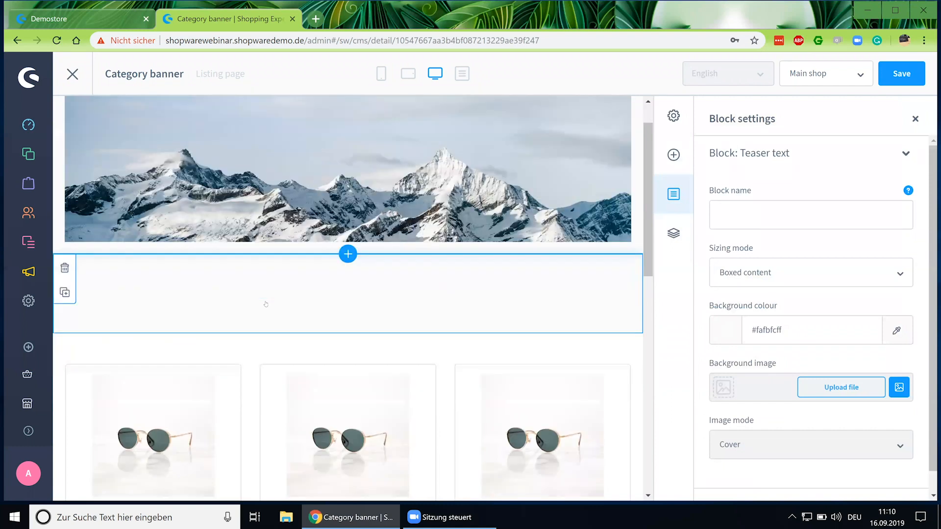
{"action": "scroll", "coordinate": [267, 333], "scroll_direction": "up", "scroll_amount": 4}
{"action": "scroll", "coordinate": [262, 363], "scroll_direction": "down", "scroll_amount": 7}
{"action": "scroll", "coordinate": [260, 365], "scroll_direction": "up", "scroll_amount": 6}
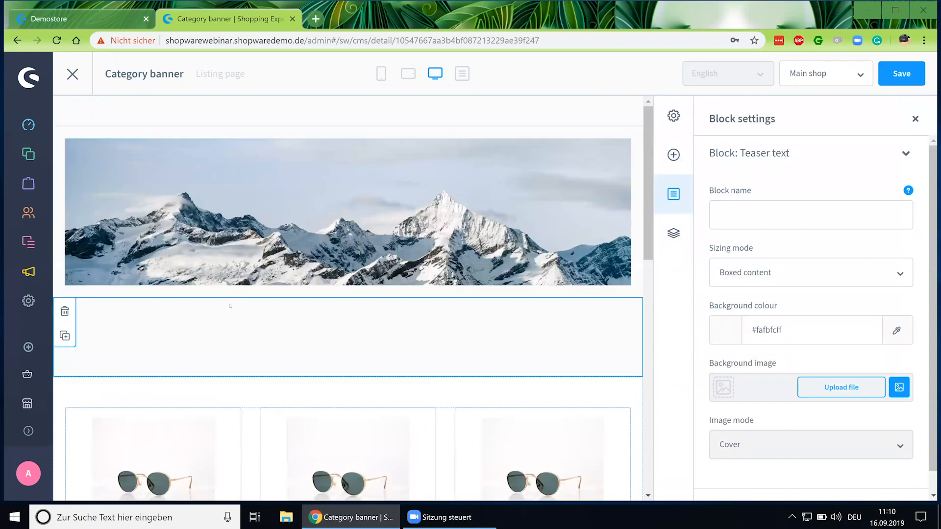
{"action": "left_click", "coordinate": [74, 73]}
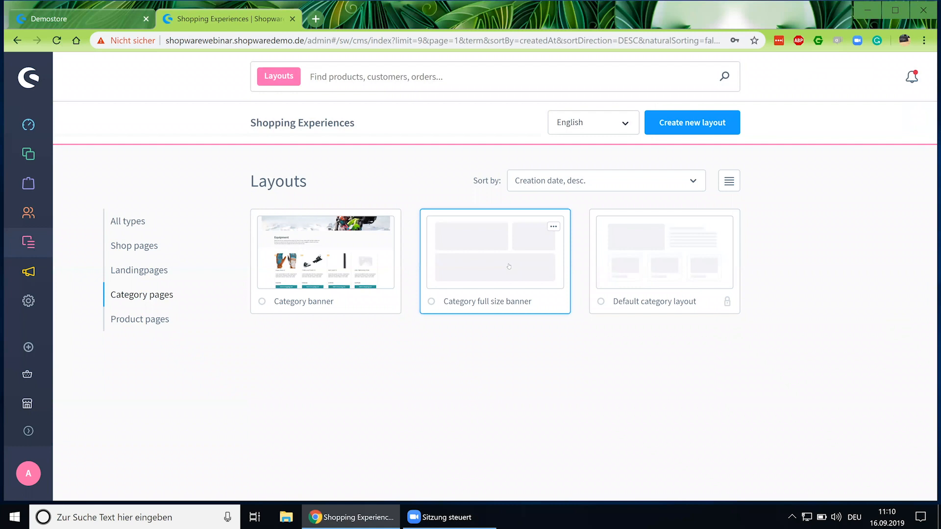
Preview the Category full size banner and Default category layout designs, returning to the list after each.
{"action": "left_click", "coordinate": [508, 266]}
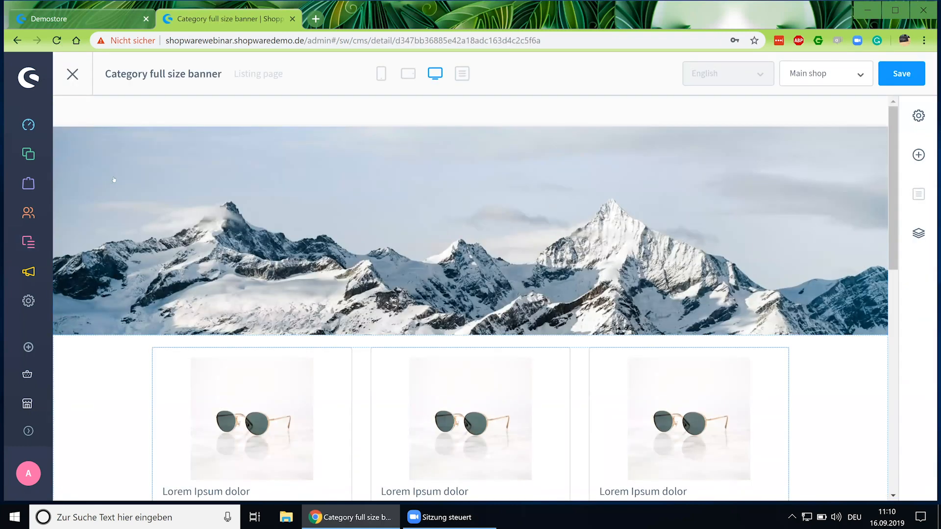
{"action": "left_click", "coordinate": [73, 74]}
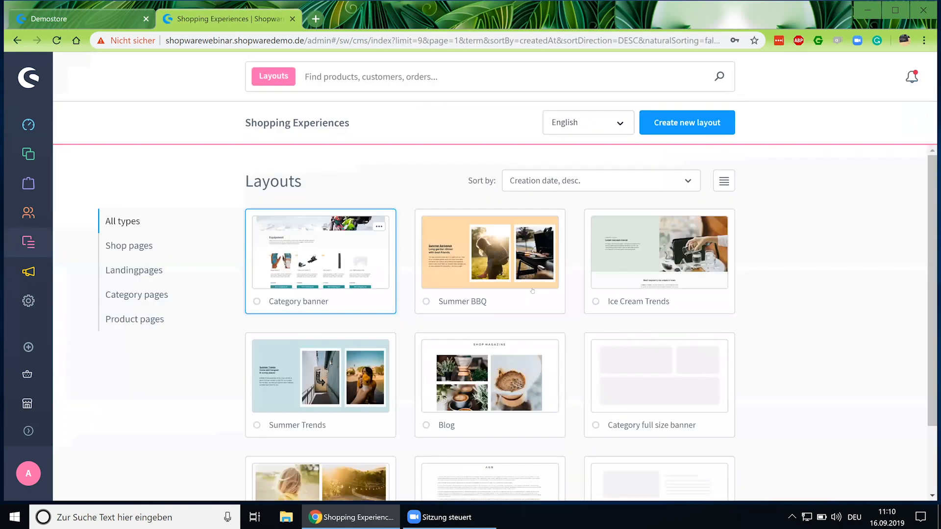
{"action": "left_click", "coordinate": [150, 294]}
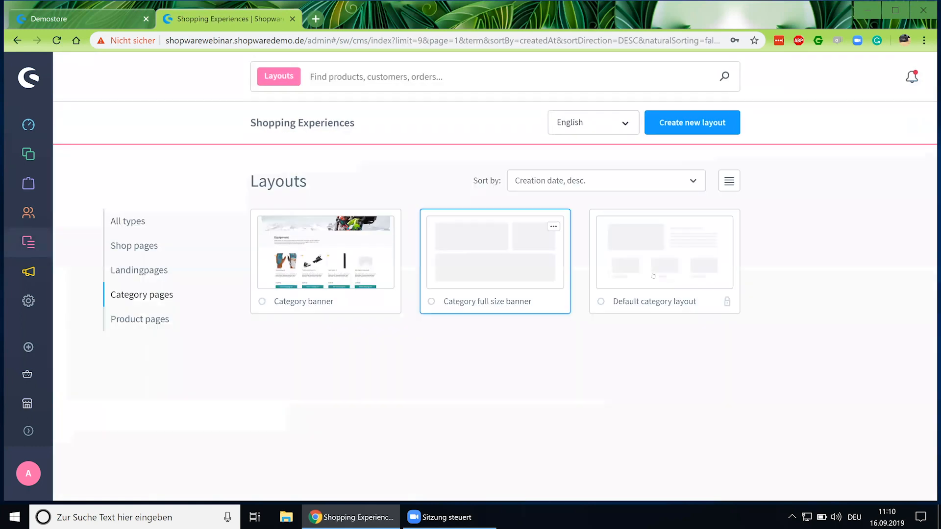
{"action": "left_click", "coordinate": [647, 267]}
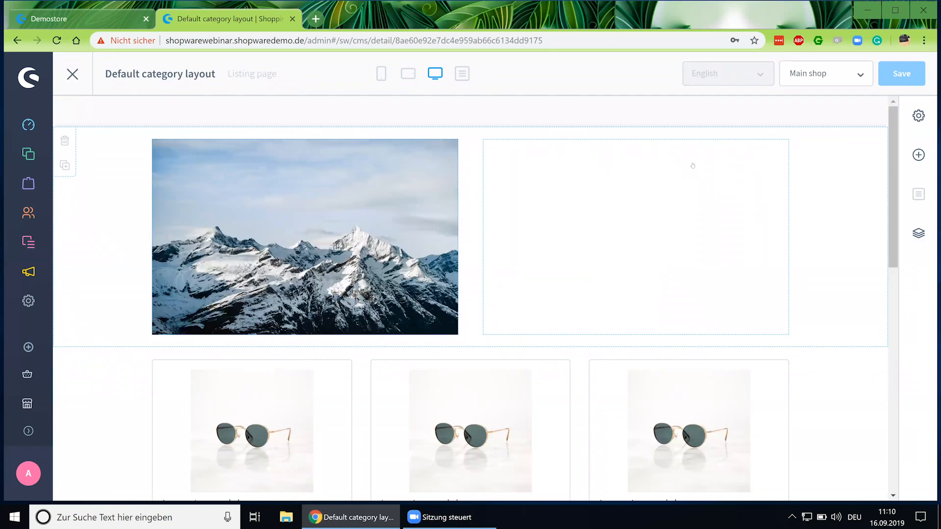
{"action": "left_click", "coordinate": [72, 74]}
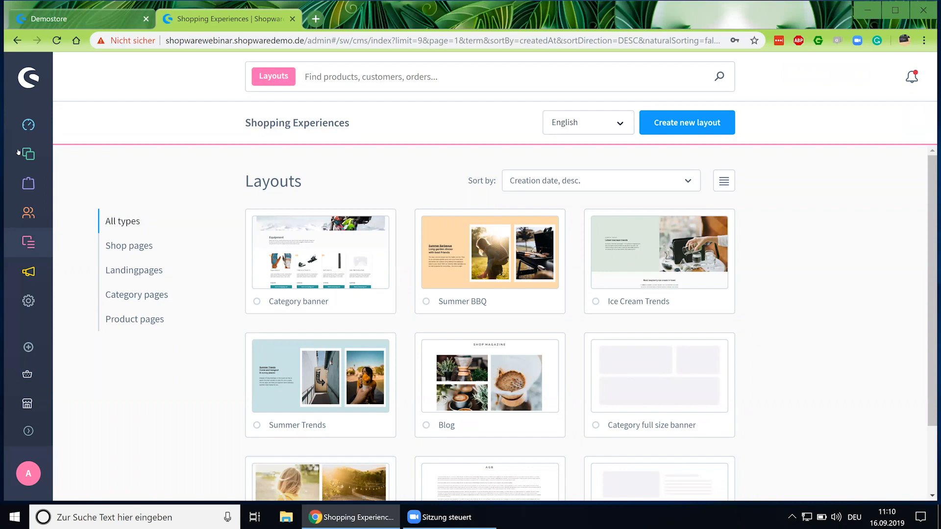
{"action": "mouse_move", "coordinate": [28, 154]}
{"action": "left_click", "coordinate": [89, 214]}
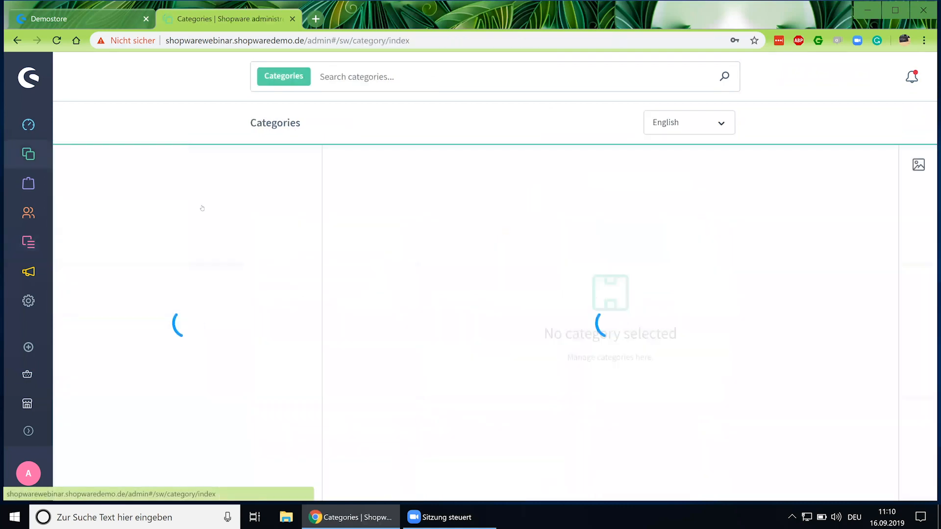
{"action": "left_click", "coordinate": [73, 240]}
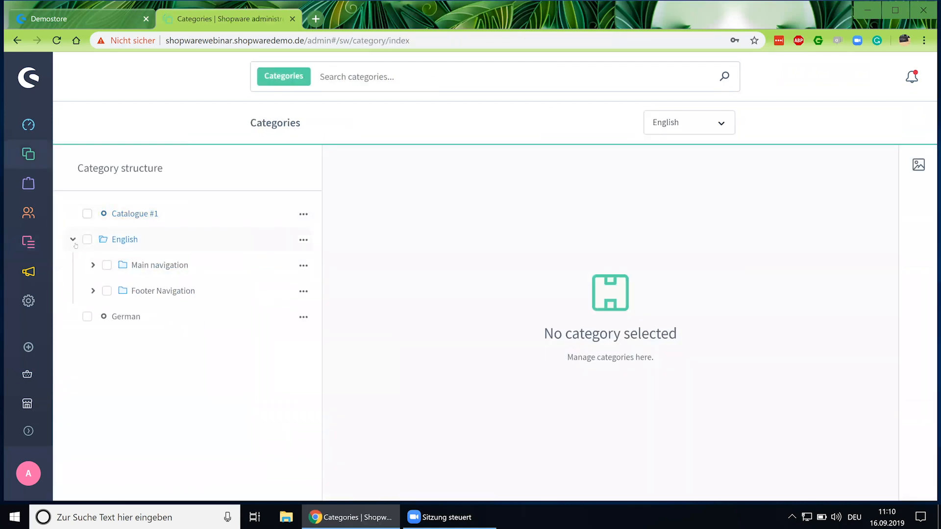
{"action": "left_click", "coordinate": [94, 267]}
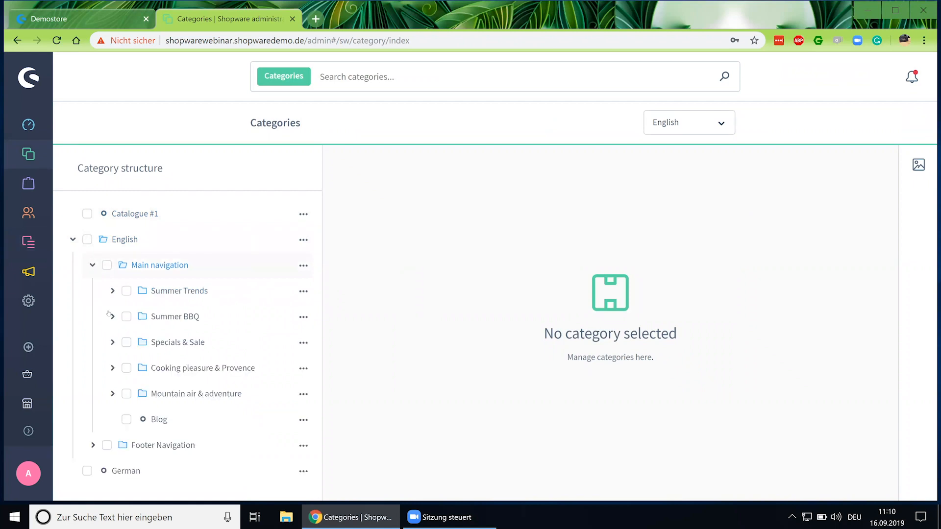
{"action": "left_click", "coordinate": [199, 372]}
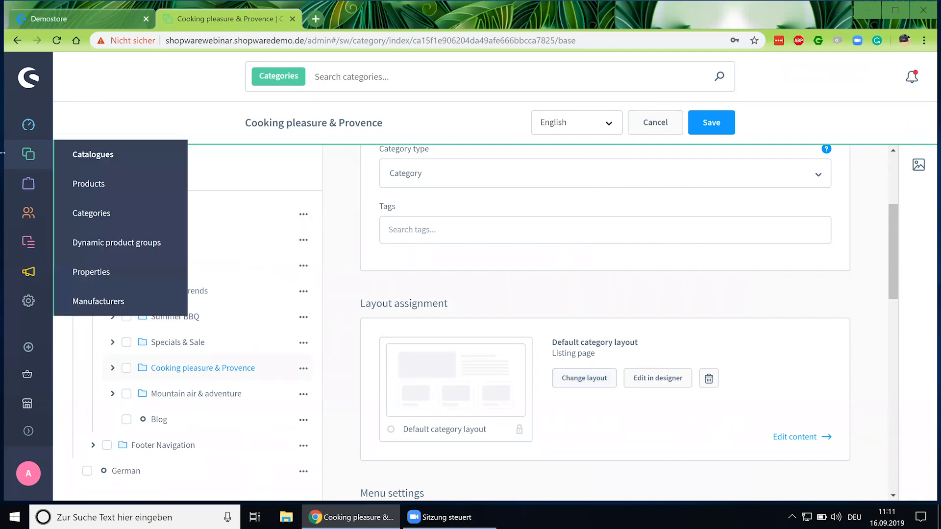
{"action": "mouse_move", "coordinate": [34, 255]}
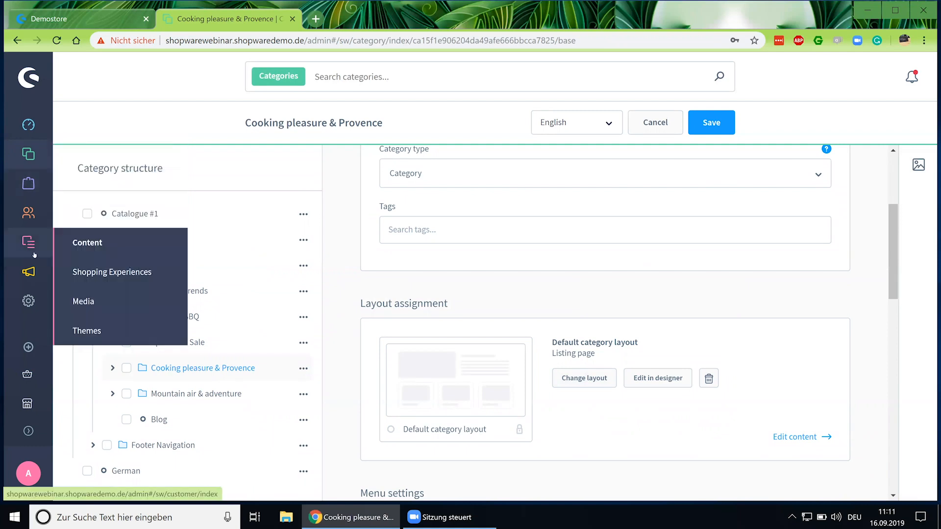
{"action": "left_click", "coordinate": [98, 277]}
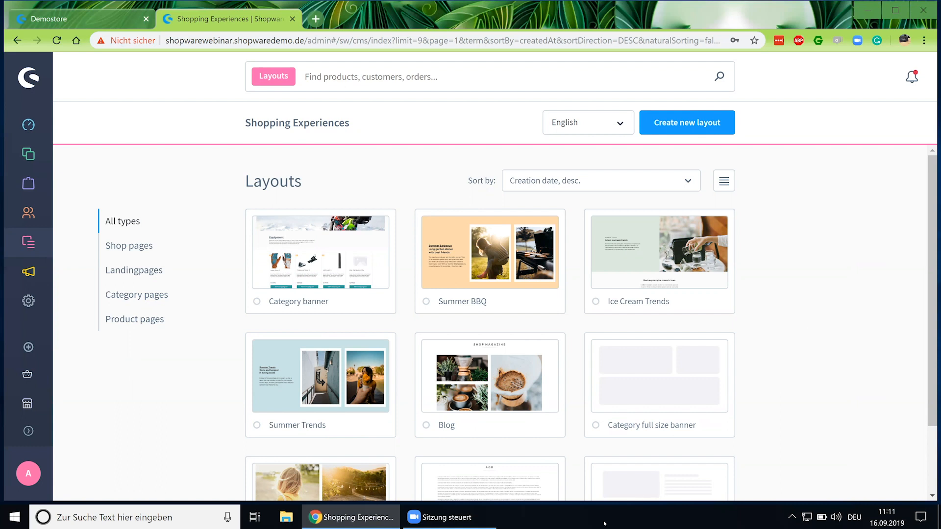
Go to Marketing > Promotions and start adding a new promotion.
{"action": "mouse_move", "coordinate": [35, 282]}
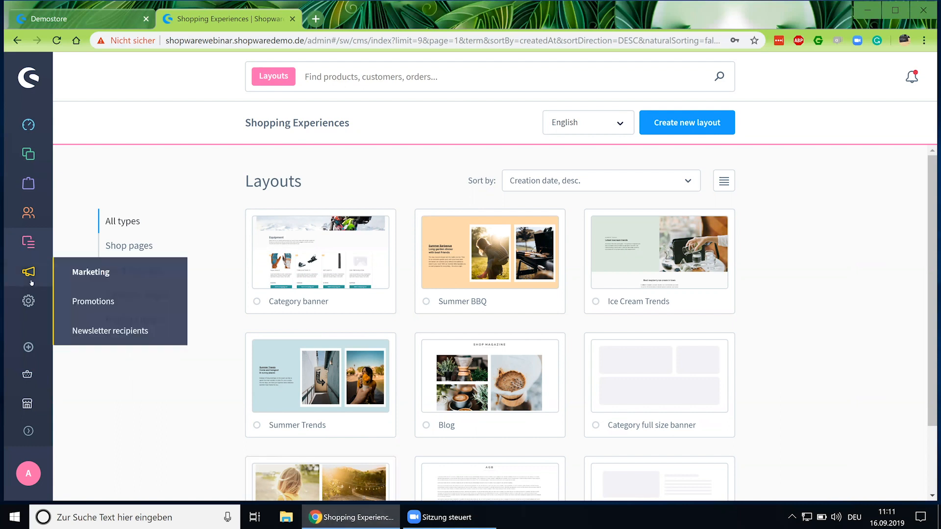
{"action": "left_click", "coordinate": [100, 301]}
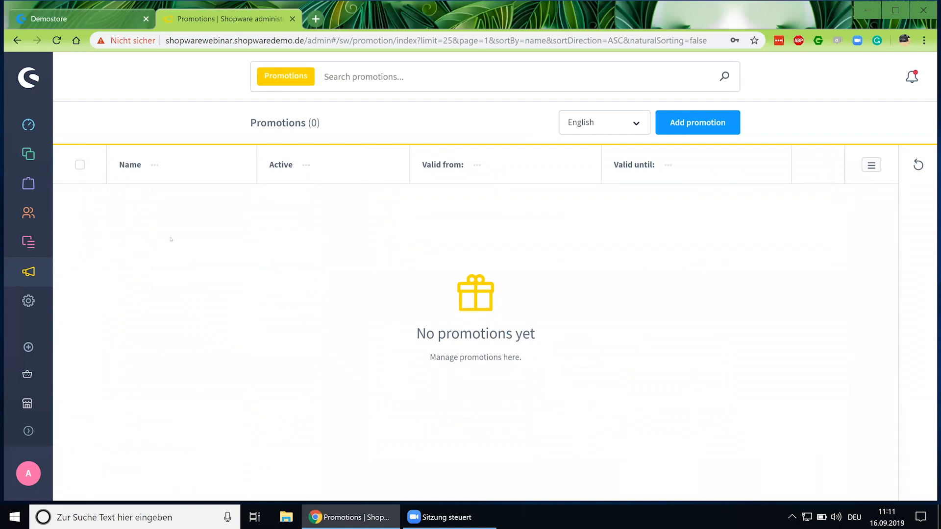
{"action": "left_click", "coordinate": [700, 124]}
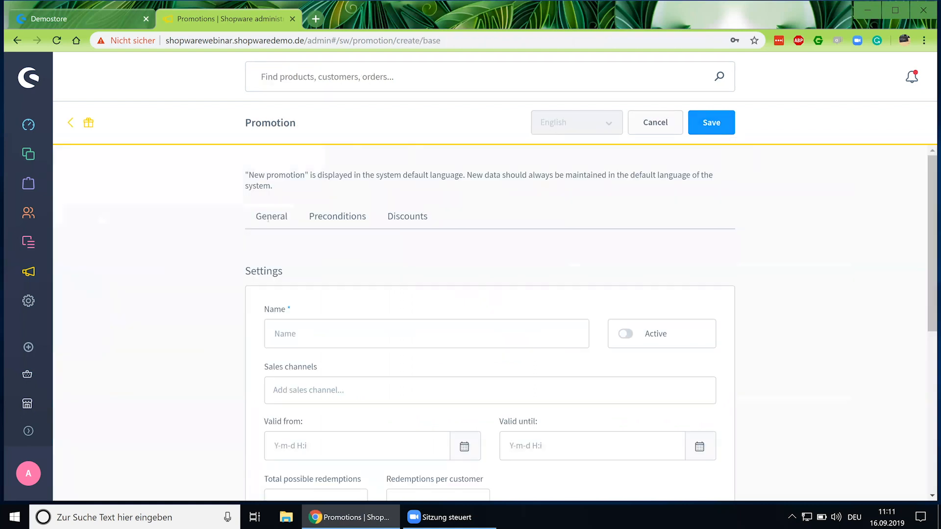
Name the promotion '10% Discount - Value higher 50€' and set it active.
{"action": "scroll", "coordinate": [294, 245], "scroll_direction": "down", "scroll_amount": 1}
{"action": "left_click", "coordinate": [317, 271]}
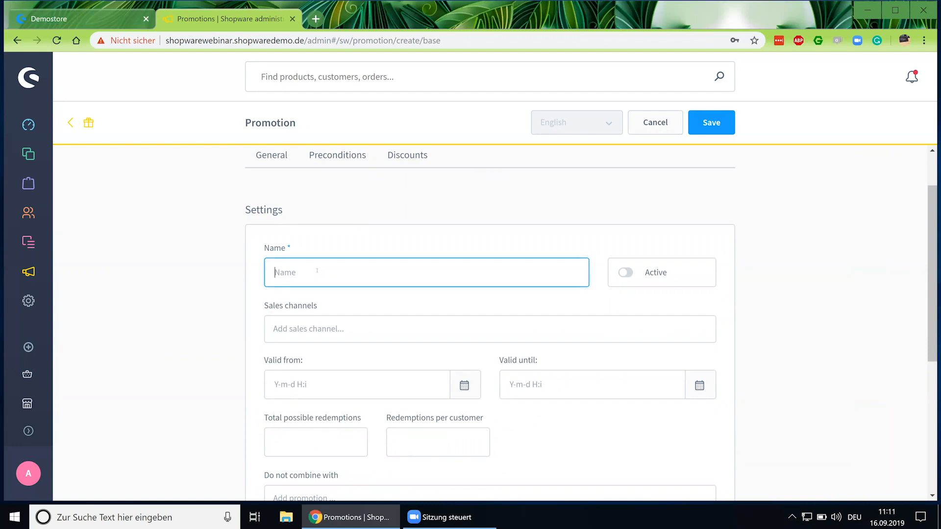
{"action": "type", "text": "10"}
{"action": "type", "text": "A"}
{"action": "key", "text": "BackSpace"}
{"action": "type", "text": "% Discount"}
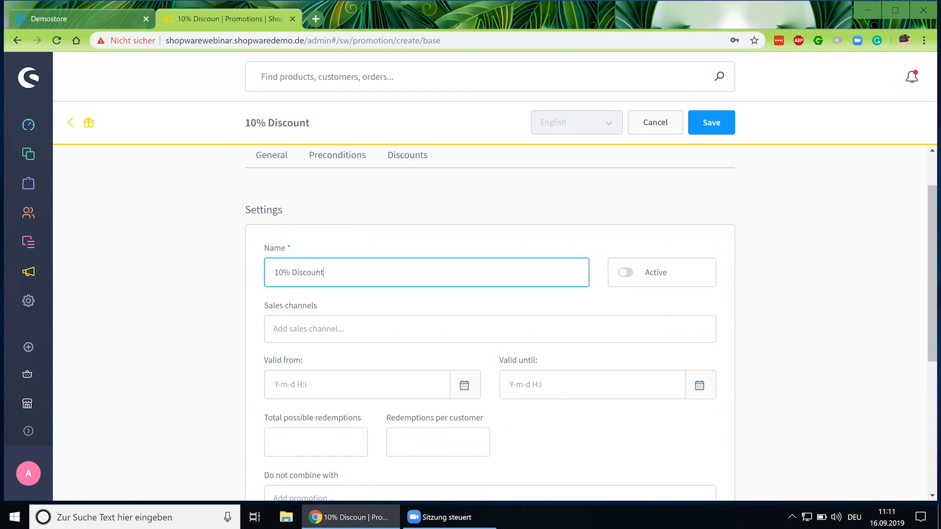
{"action": "type", "text": " - Value higher 50€"}
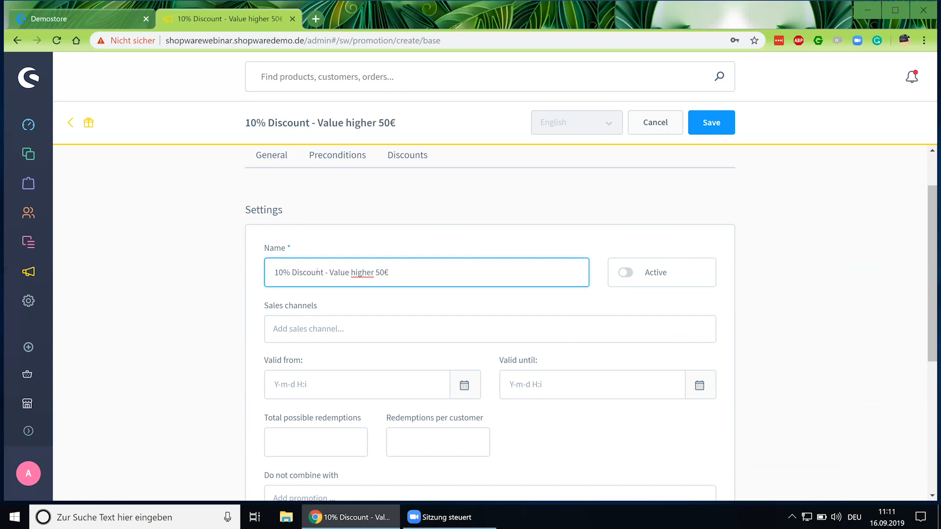
{"action": "left_click", "coordinate": [627, 273]}
Assign the promotion to the Main shop sales channel.
{"action": "scroll", "coordinate": [461, 305], "scroll_direction": "down", "scroll_amount": 1}
{"action": "left_click", "coordinate": [364, 268]}
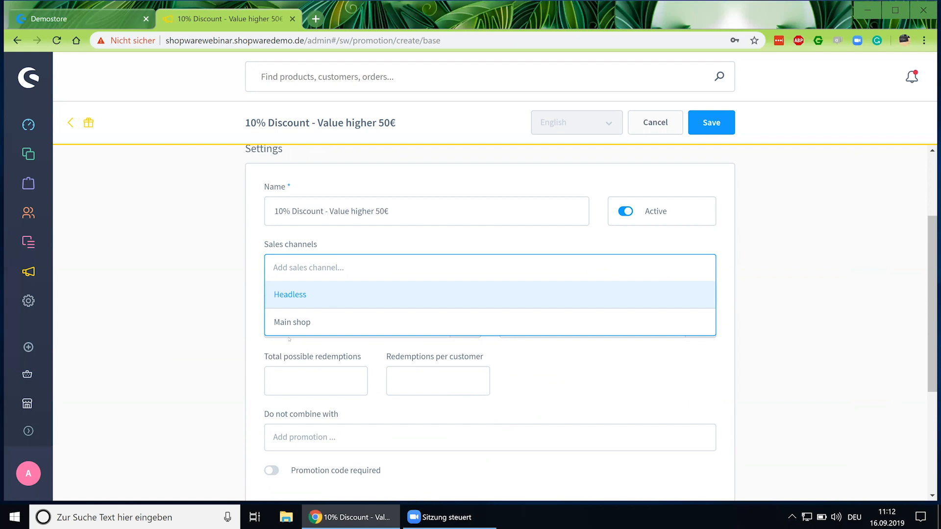
{"action": "left_click", "coordinate": [298, 325]}
{"action": "left_click", "coordinate": [224, 309]}
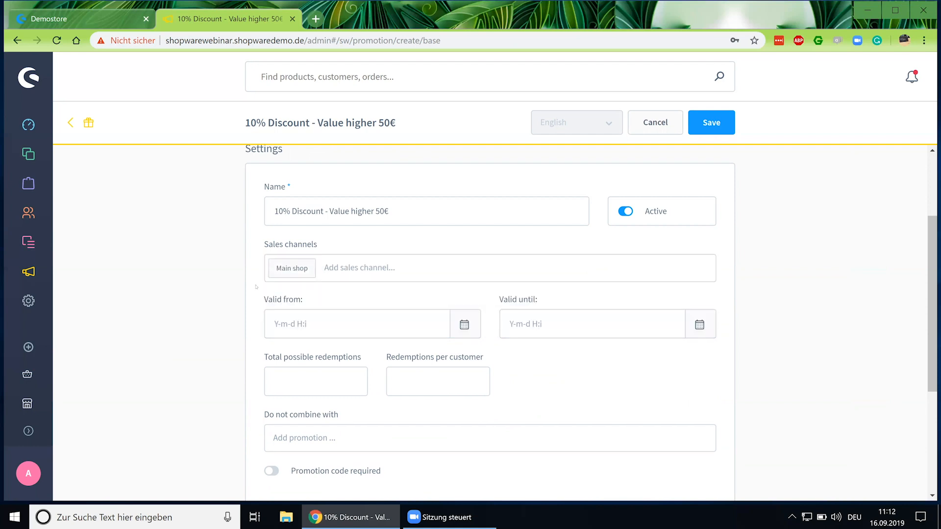
{"action": "left_click", "coordinate": [367, 267]}
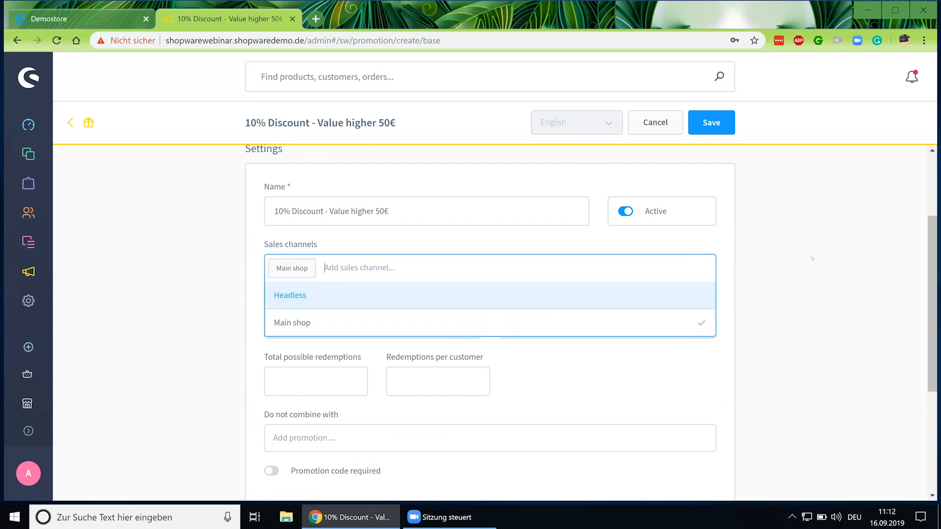
{"action": "left_click", "coordinate": [771, 265]}
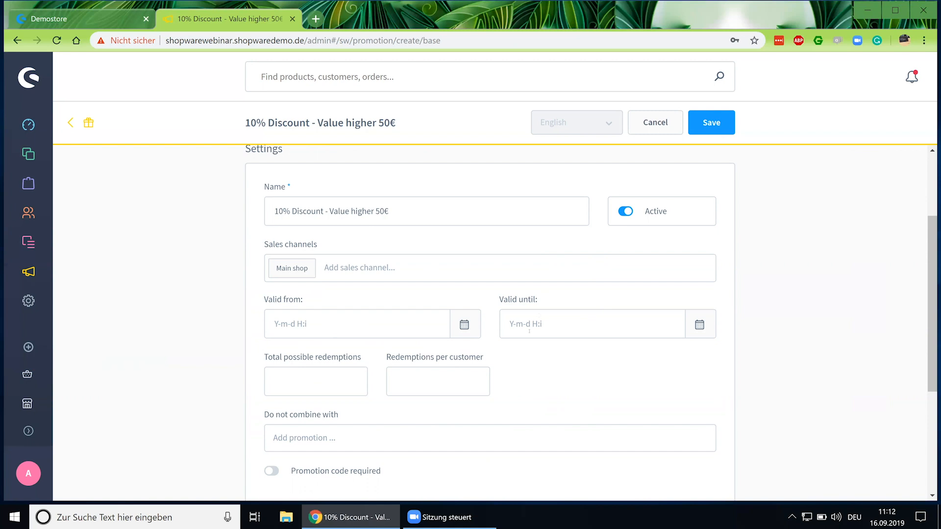
Set Total possible redemptions to 200 and Redemptions per customer to 1.
{"action": "left_click", "coordinate": [326, 372]}
{"action": "scroll", "coordinate": [326, 372], "scroll_direction": "down", "scroll_amount": 1}
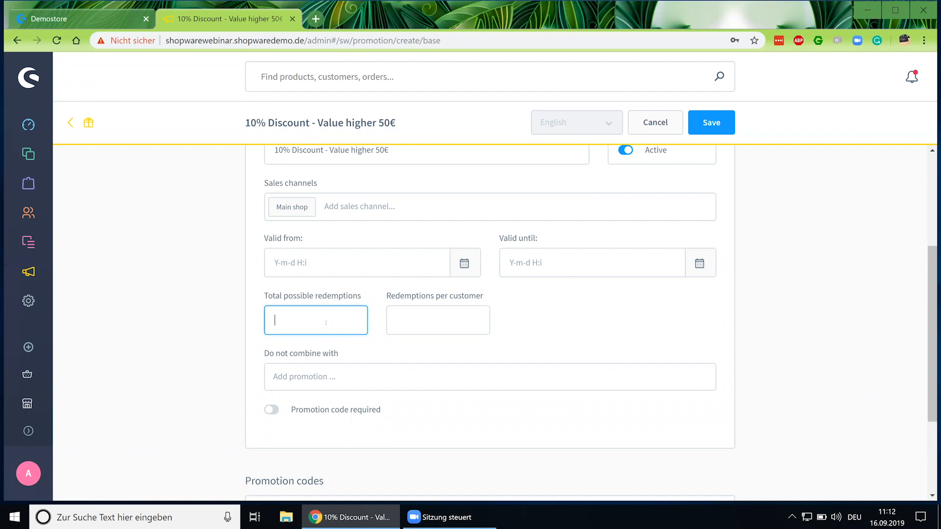
{"action": "type", "text": "200"}
{"action": "left_click", "coordinate": [453, 329]}
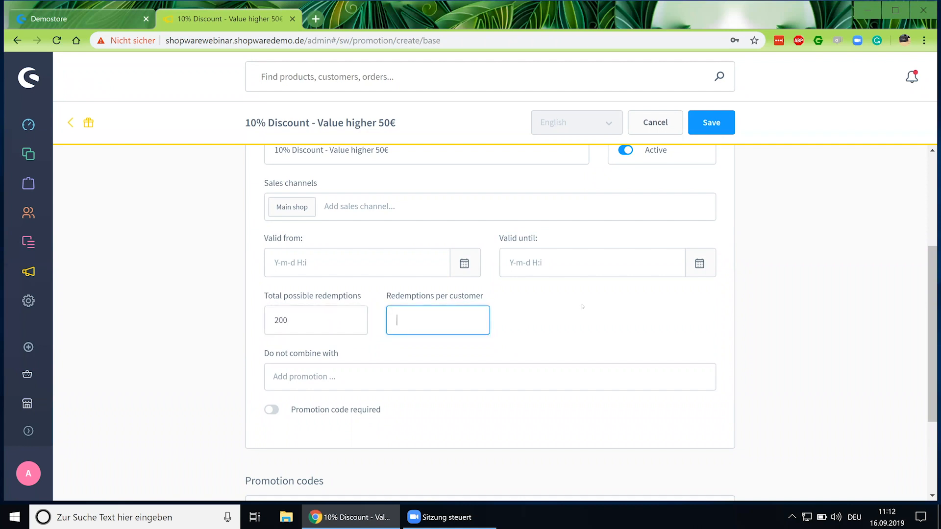
{"action": "type", "text": "1"}
Toggle Promotion code required on and back off, leaving no code required.
{"action": "scroll", "coordinate": [344, 382], "scroll_direction": "up", "scroll_amount": 1}
{"action": "scroll", "coordinate": [333, 353], "scroll_direction": "down", "scroll_amount": 3}
{"action": "scroll", "coordinate": [318, 308], "scroll_direction": "up", "scroll_amount": 1}
{"action": "scroll", "coordinate": [318, 308], "scroll_direction": "up", "scroll_amount": 1}
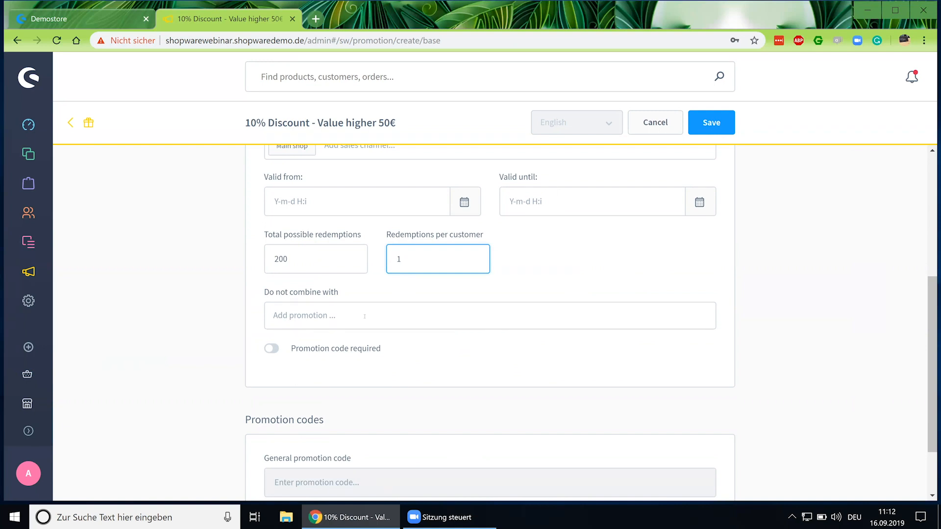
{"action": "scroll", "coordinate": [319, 350], "scroll_direction": "down", "scroll_amount": 2}
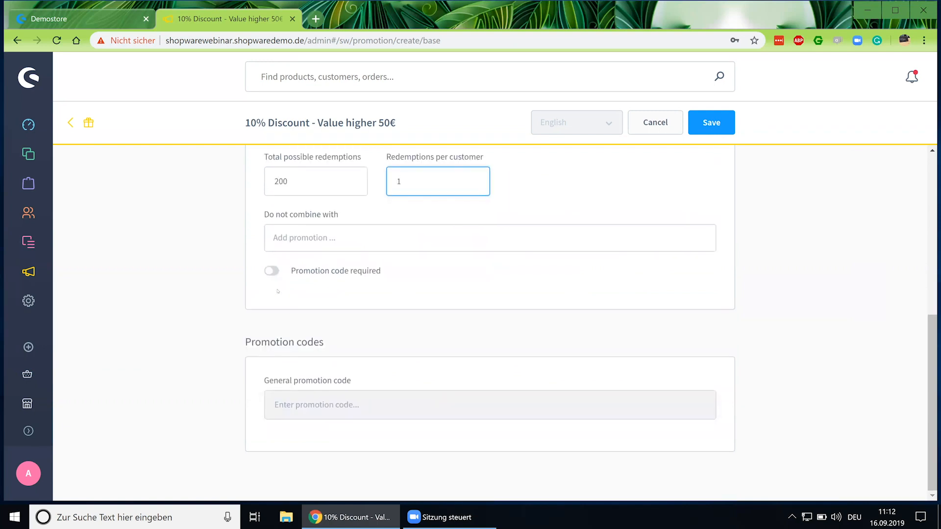
{"action": "scroll", "coordinate": [274, 337], "scroll_direction": "up", "scroll_amount": 1}
{"action": "left_click", "coordinate": [272, 333]}
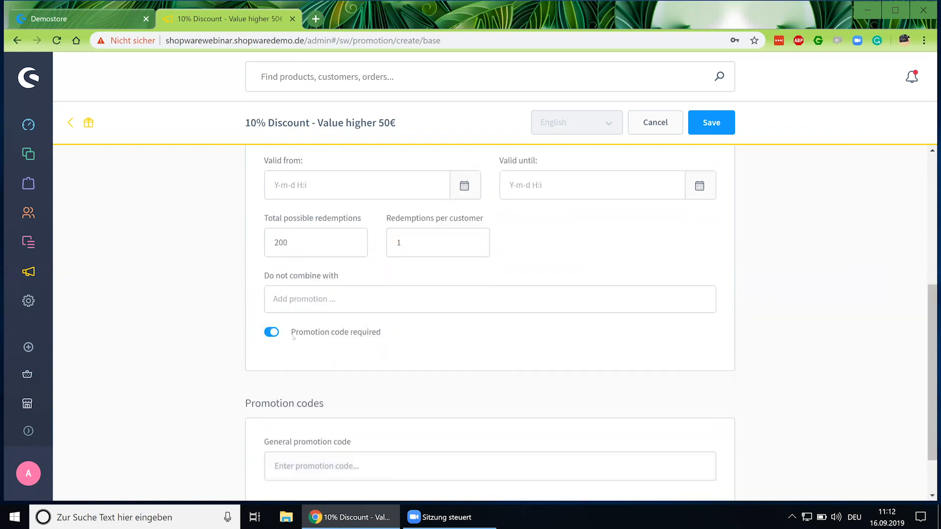
{"action": "scroll", "coordinate": [293, 337], "scroll_direction": "down", "scroll_amount": 1}
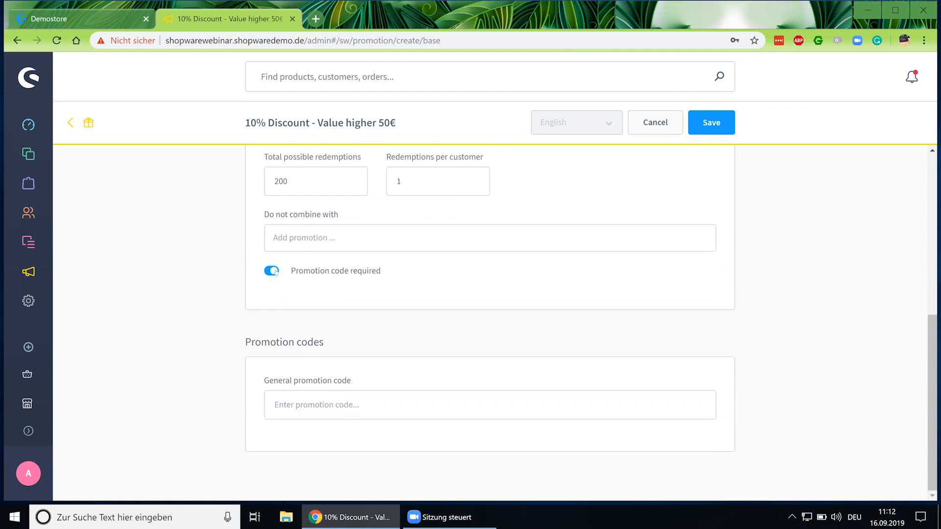
{"action": "left_click", "coordinate": [274, 271]}
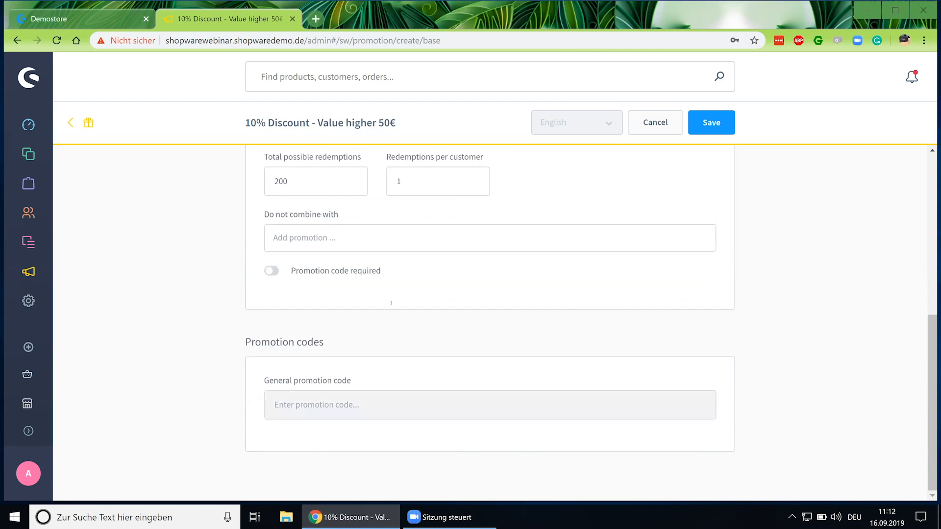
{"action": "scroll", "coordinate": [649, 167], "scroll_direction": "up", "scroll_amount": 3}
{"action": "scroll", "coordinate": [693, 190], "scroll_direction": "up", "scroll_amount": 1}
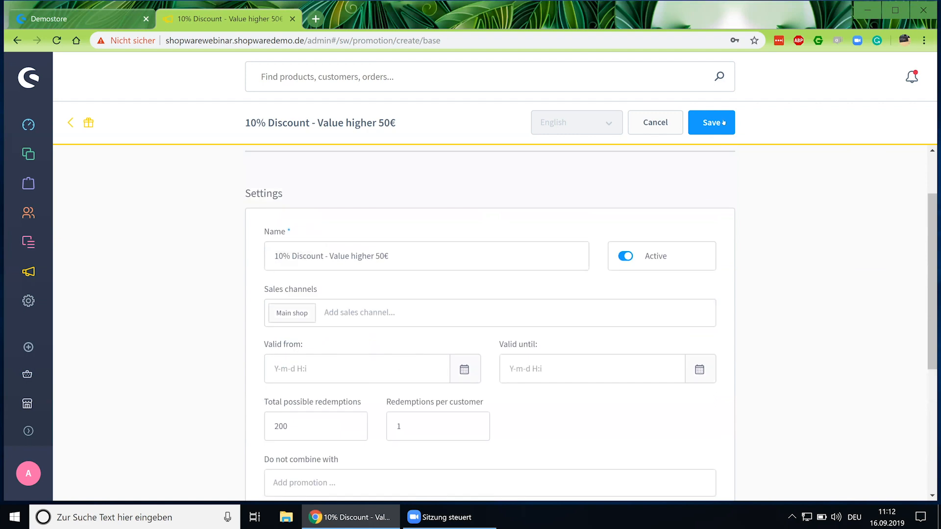
Save the new promotion and look over its Preconditions tab.
{"action": "left_click", "coordinate": [709, 129]}
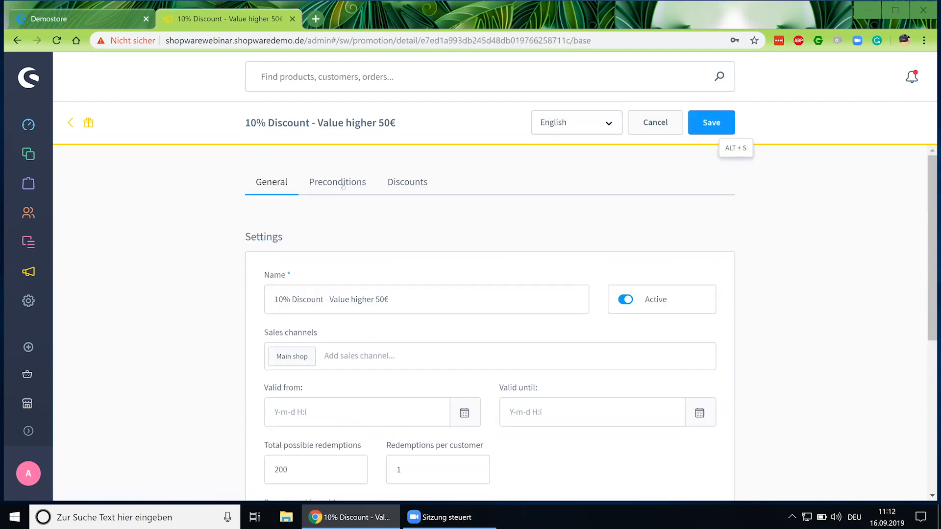
{"action": "left_click", "coordinate": [335, 184]}
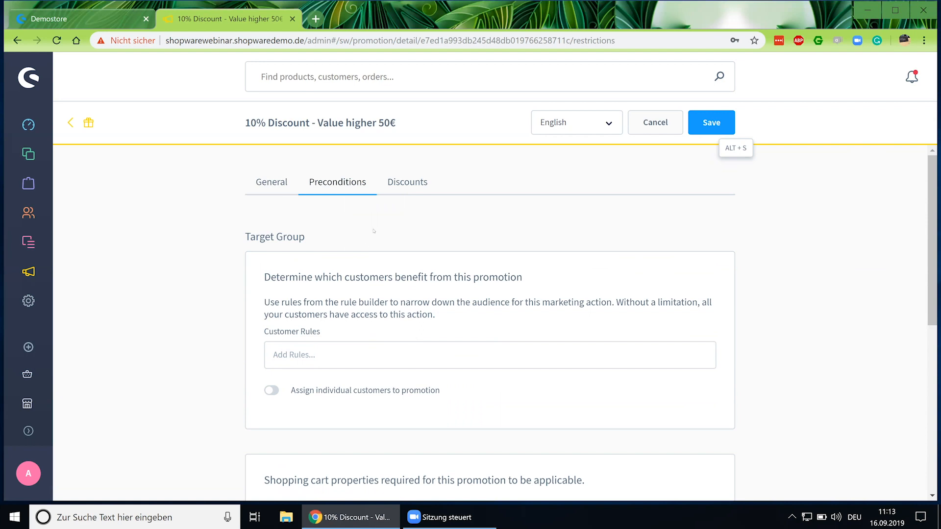
{"action": "scroll", "coordinate": [374, 231], "scroll_direction": "down", "scroll_amount": 1}
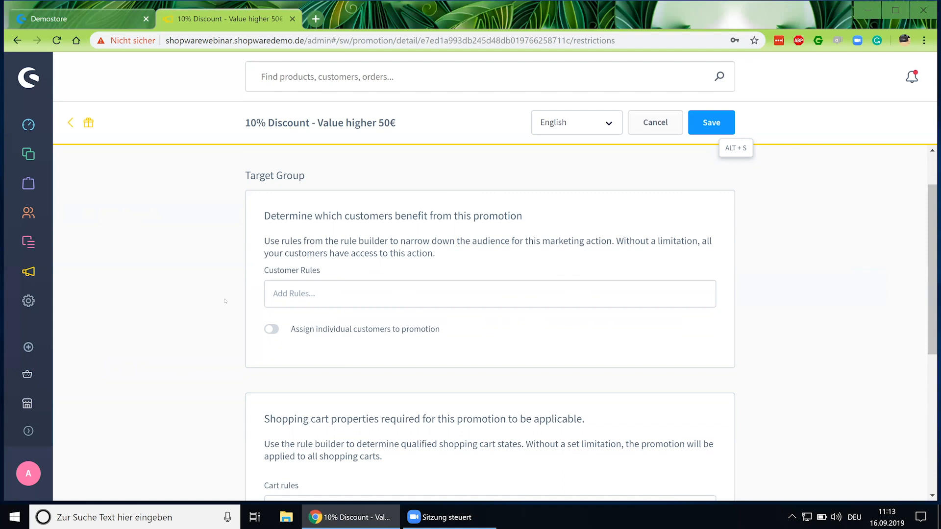
{"action": "scroll", "coordinate": [225, 301], "scroll_direction": "down", "scroll_amount": 3}
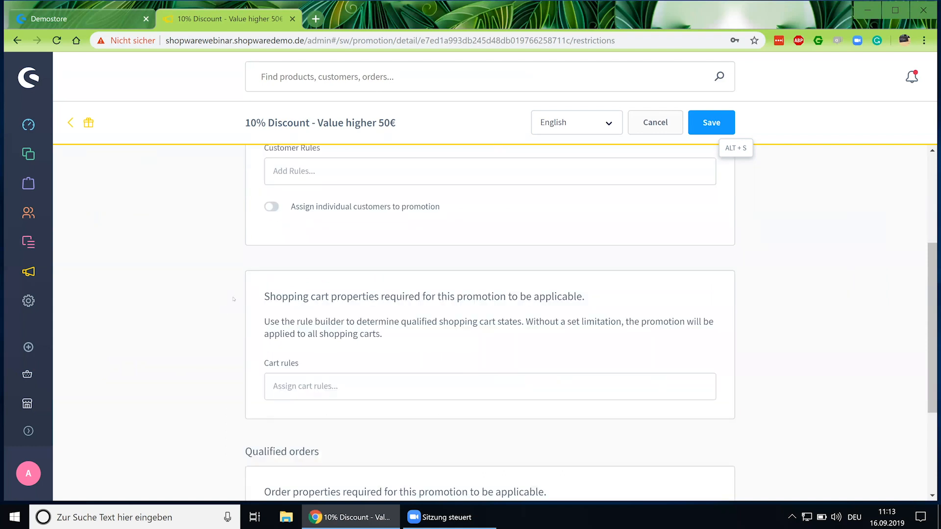
{"action": "scroll", "coordinate": [228, 255], "scroll_direction": "up", "scroll_amount": 3}
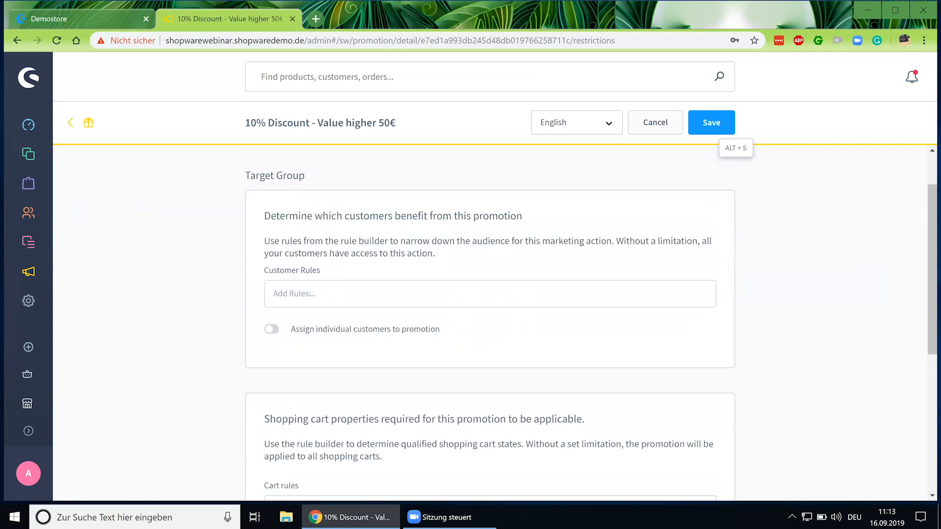
{"action": "scroll", "coordinate": [311, 303], "scroll_direction": "down", "scroll_amount": 1}
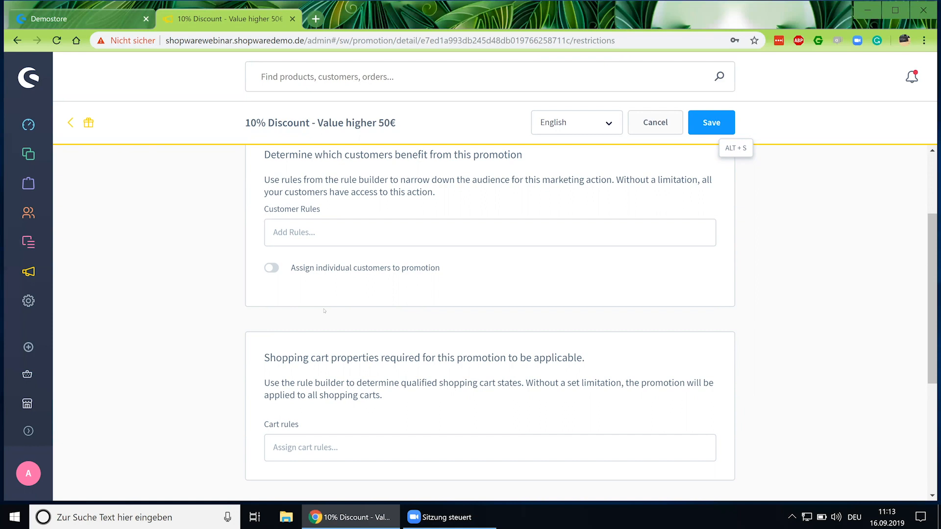
{"action": "scroll", "coordinate": [337, 292], "scroll_direction": "up", "scroll_amount": 1}
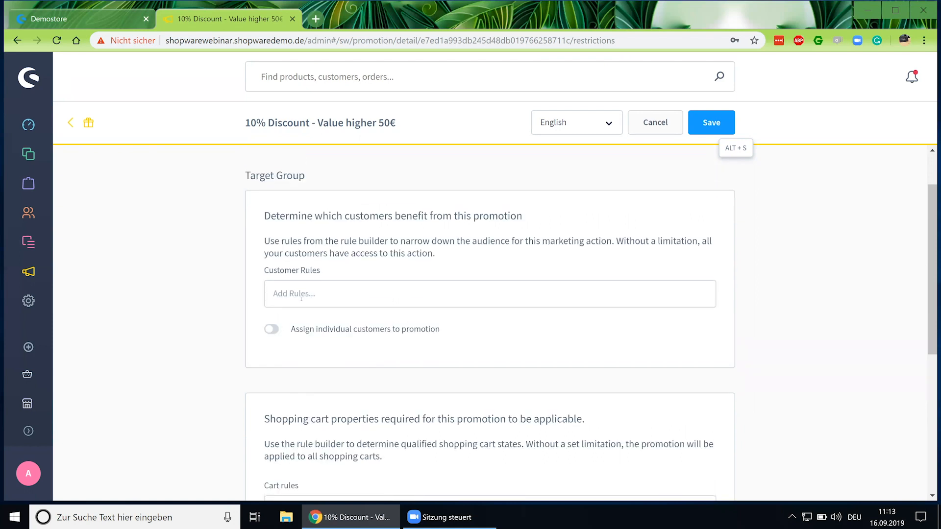
Scroll to Cart rules and open the field to reveal Create new rule.
{"action": "scroll", "coordinate": [301, 297], "scroll_direction": "down", "scroll_amount": 1}
{"action": "scroll", "coordinate": [301, 301], "scroll_direction": "down", "scroll_amount": 1}
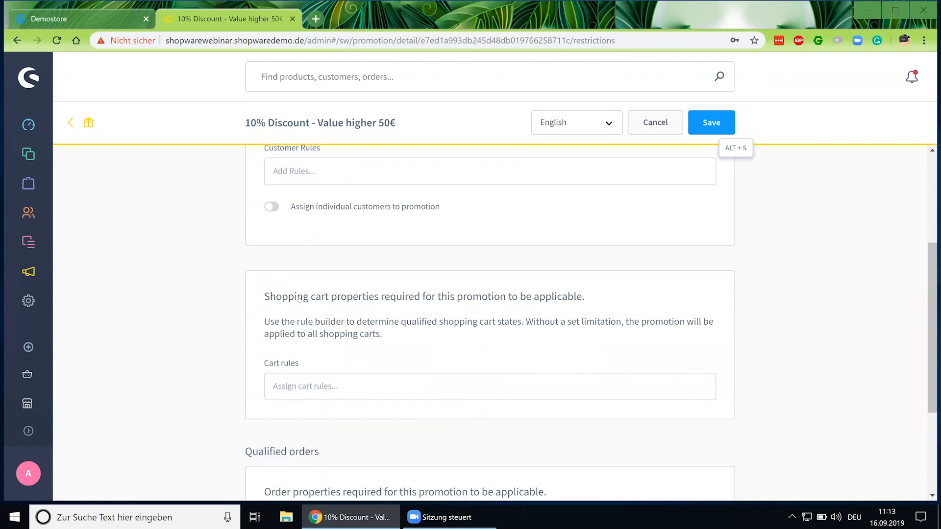
{"action": "scroll", "coordinate": [300, 299], "scroll_direction": "down", "scroll_amount": 1}
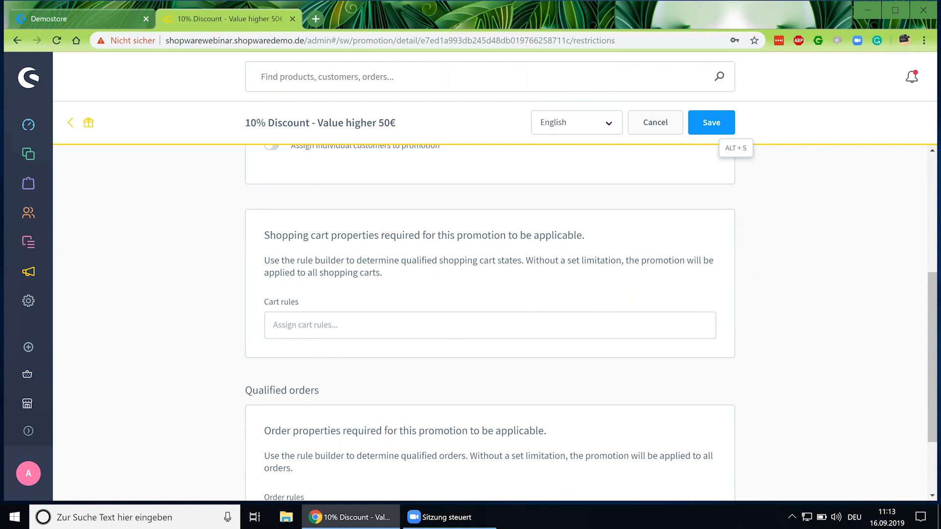
{"action": "left_click", "coordinate": [320, 326]}
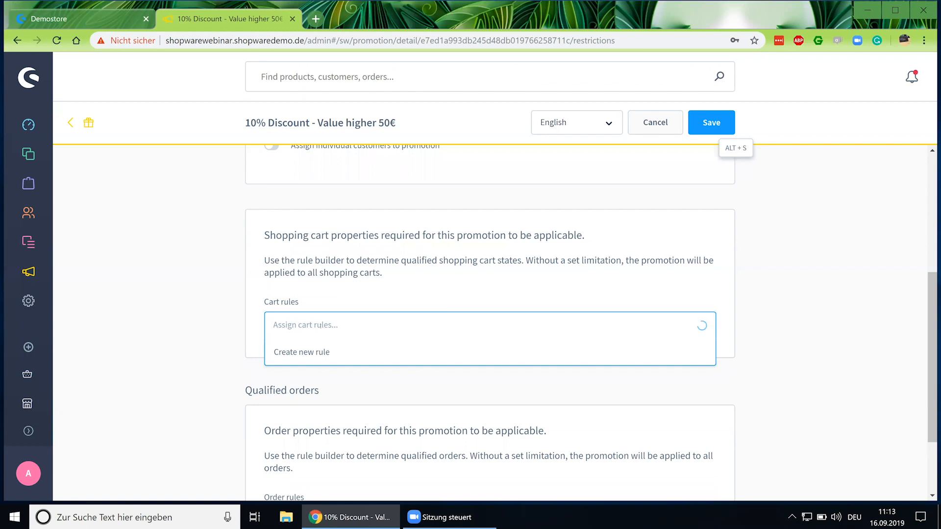
Create a new cart rule named '50€ or above' with priority 1.
{"action": "left_click", "coordinate": [329, 353]}
{"action": "left_click", "coordinate": [159, 155]}
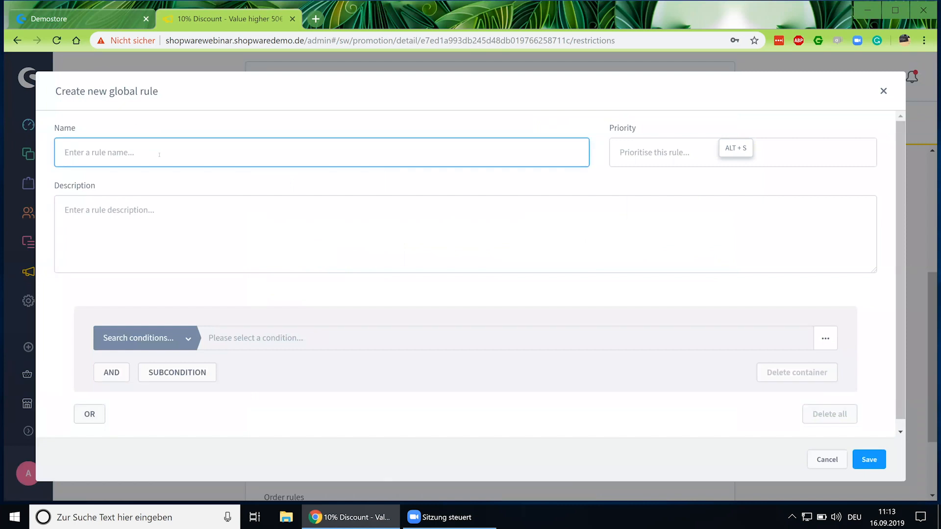
{"action": "type", "text": "50€ or above"}
{"action": "left_click", "coordinate": [785, 148]}
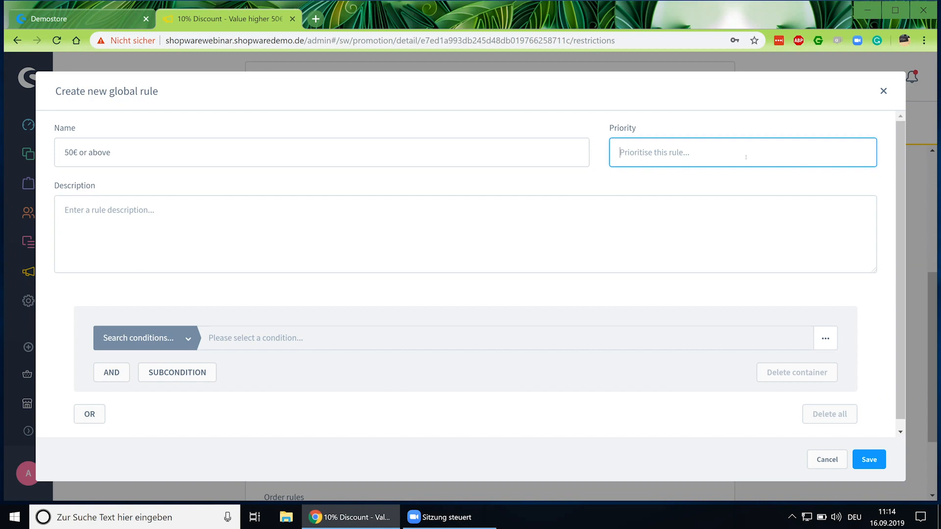
{"action": "type", "text": "1"}
{"action": "left_click", "coordinate": [406, 232]}
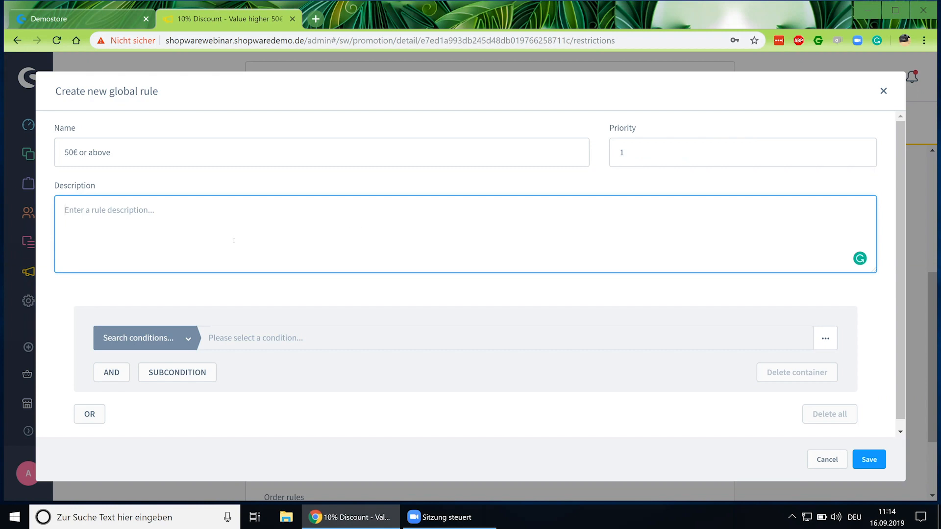
{"action": "scroll", "coordinate": [253, 334], "scroll_direction": "down", "scroll_amount": 1}
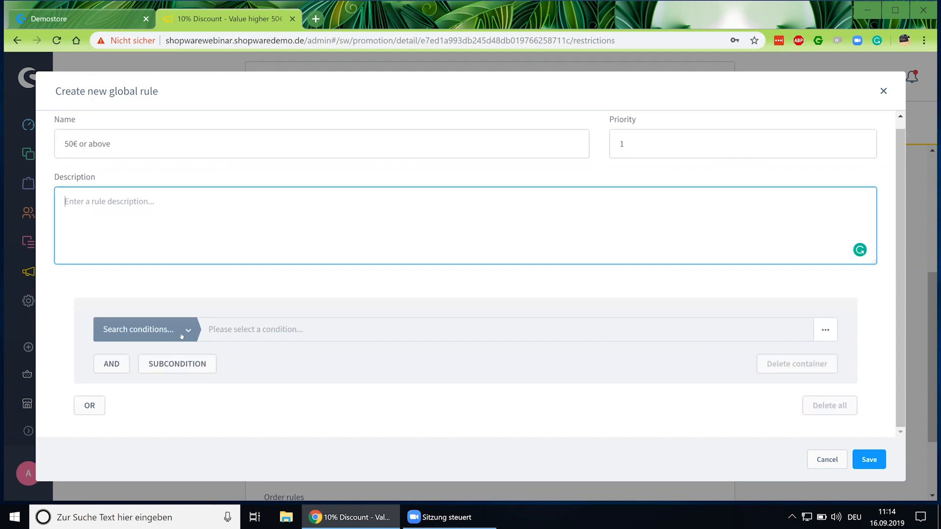
Give the rule the condition Cart amount Is greater than 50 and save it.
{"action": "left_click", "coordinate": [181, 336]}
{"action": "scroll", "coordinate": [151, 407], "scroll_direction": "down", "scroll_amount": 2}
{"action": "scroll", "coordinate": [151, 406], "scroll_direction": "up", "scroll_amount": 2}
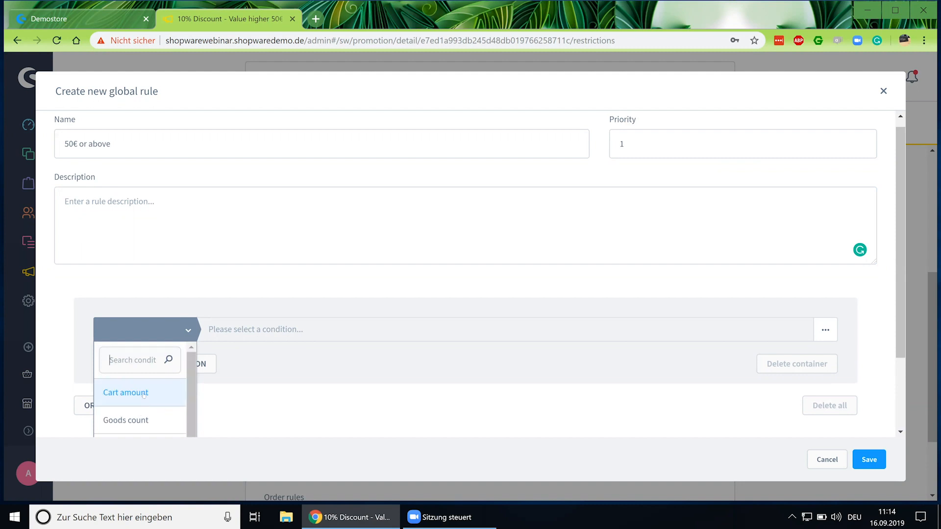
{"action": "left_click", "coordinate": [145, 393]}
{"action": "left_click", "coordinate": [257, 330]}
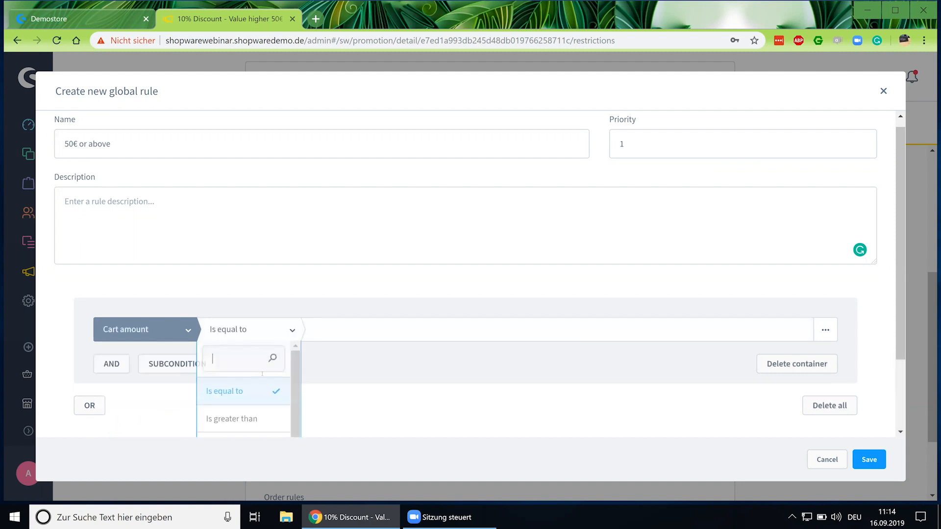
{"action": "left_click", "coordinate": [251, 421]}
{"action": "left_click", "coordinate": [342, 331]}
{"action": "type", "text": "50"}
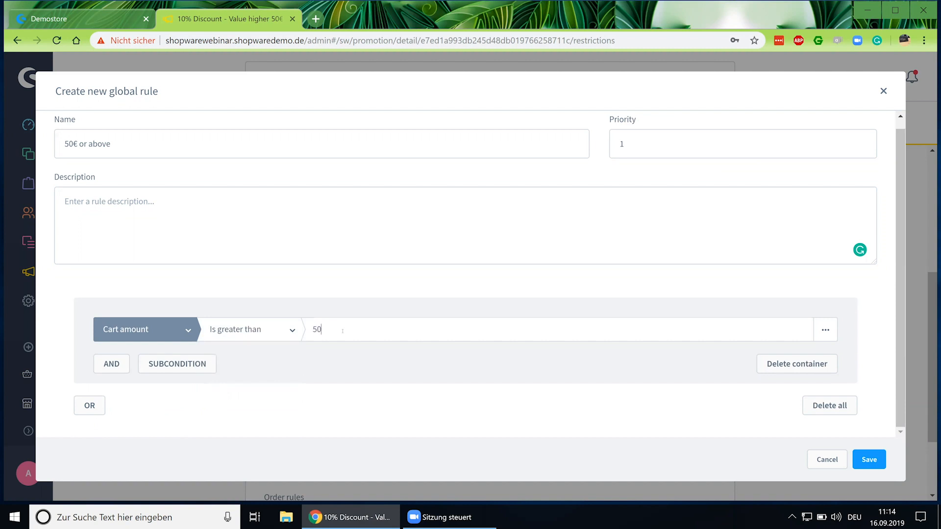
{"action": "left_click", "coordinate": [868, 460]}
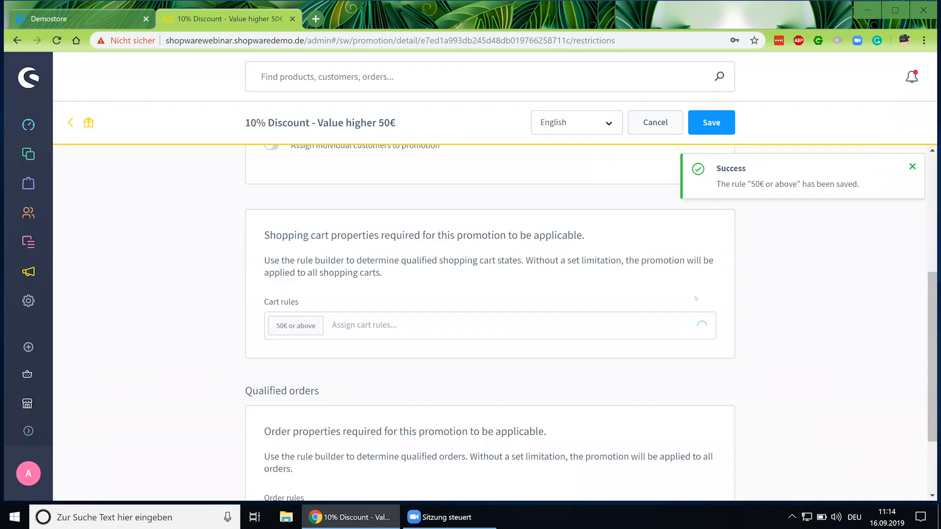
{"action": "scroll", "coordinate": [324, 342], "scroll_direction": "up", "scroll_amount": 2}
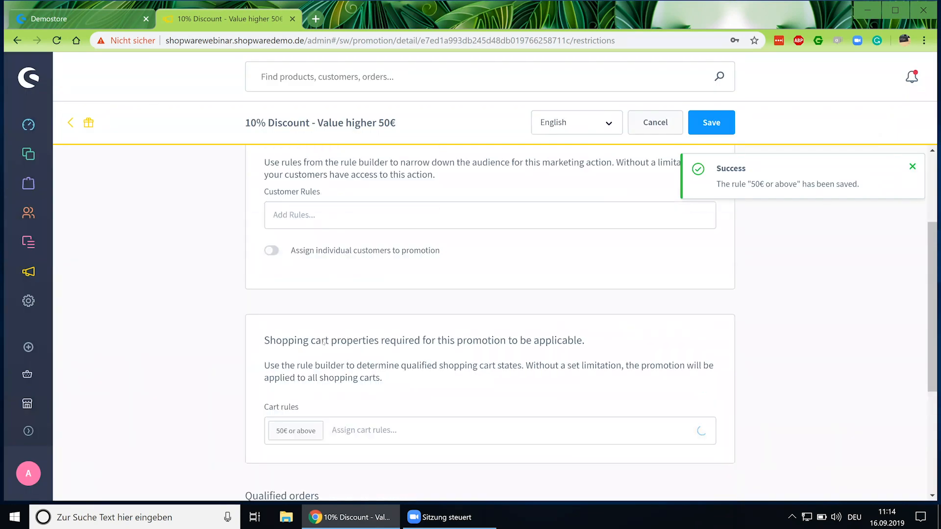
{"action": "scroll", "coordinate": [324, 342], "scroll_direction": "up", "scroll_amount": 3}
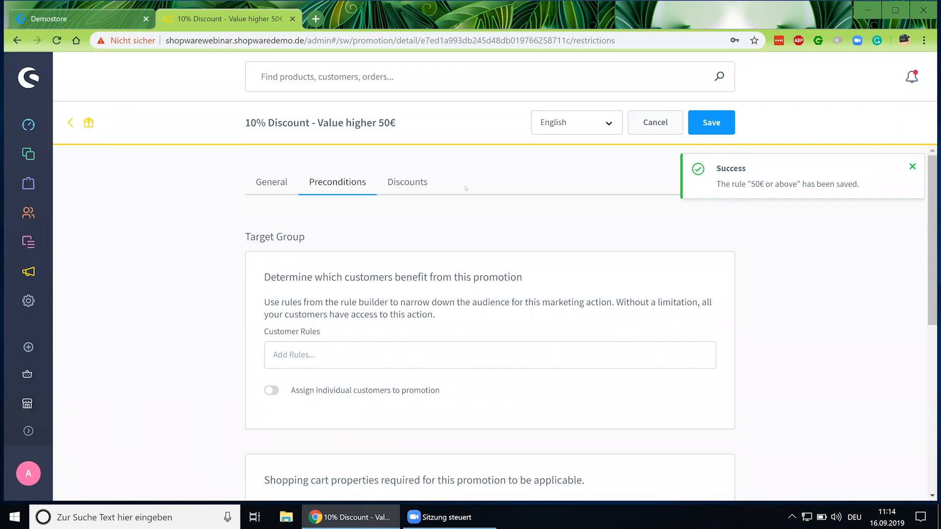
Add a discount applied to the Cart, type Percentage, value 10.
{"action": "left_click", "coordinate": [411, 186]}
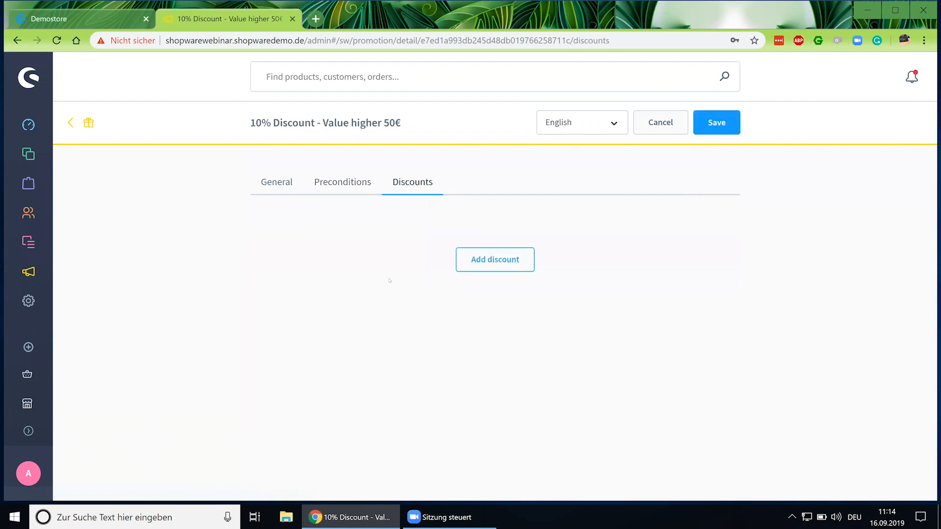
{"action": "left_click", "coordinate": [489, 265]}
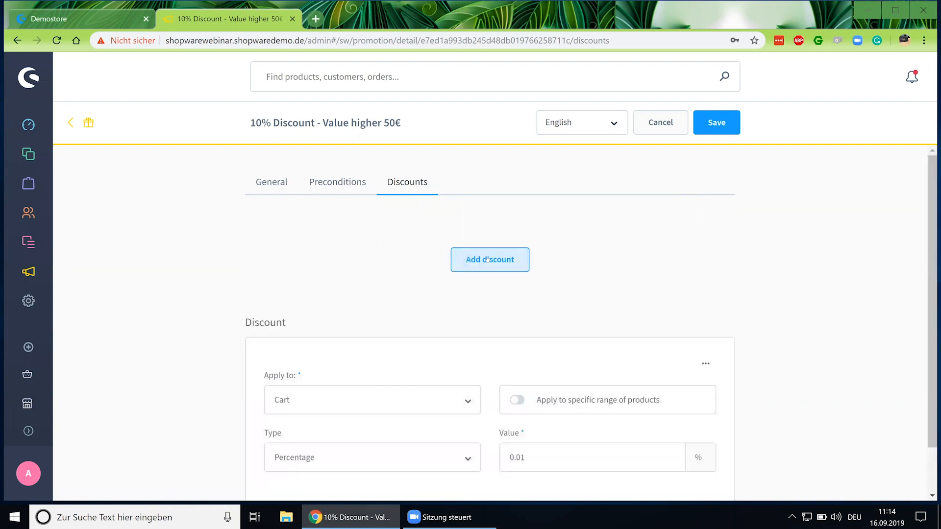
{"action": "scroll", "coordinate": [307, 317], "scroll_direction": "down", "scroll_amount": 1}
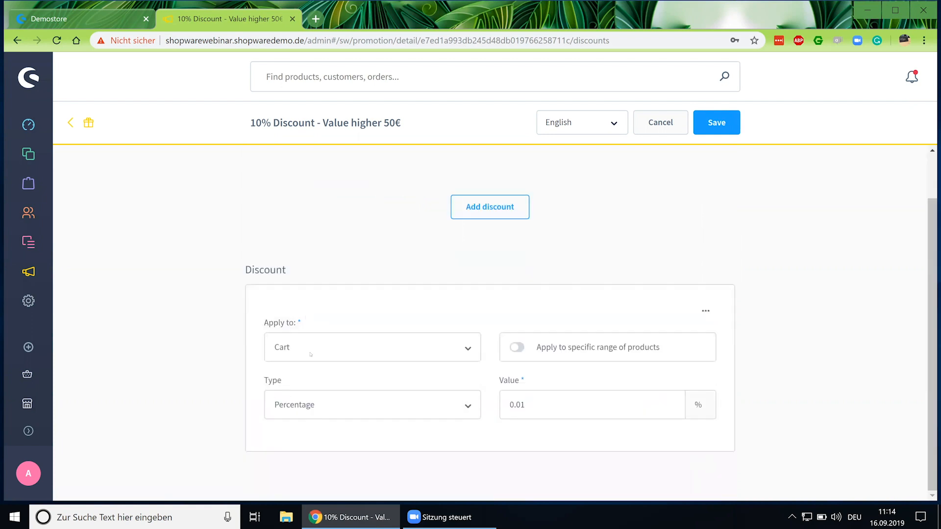
{"action": "left_click", "coordinate": [335, 353]}
{"action": "left_click", "coordinate": [362, 346]}
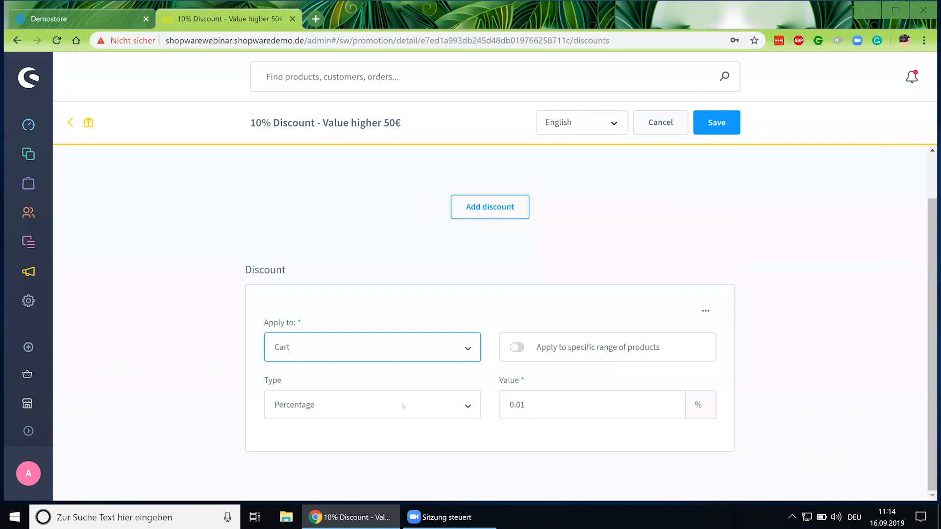
{"action": "left_click", "coordinate": [552, 406]}
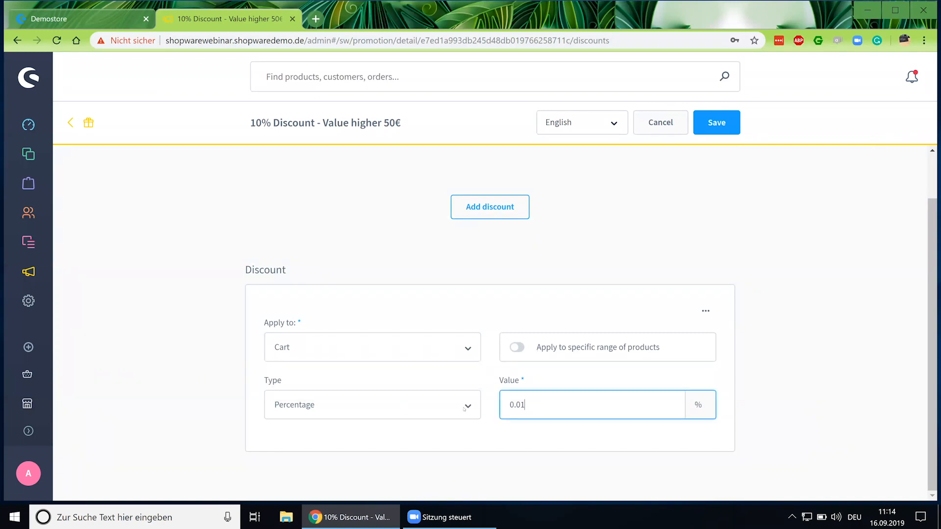
{"action": "key", "text": "BackSpace"}
{"action": "key", "text": "BackSpace"}
{"action": "key", "text": "BackSpace"}
{"action": "key", "text": "BackSpace"}
{"action": "type", "text": "10"}
{"action": "left_click", "coordinate": [398, 408]}
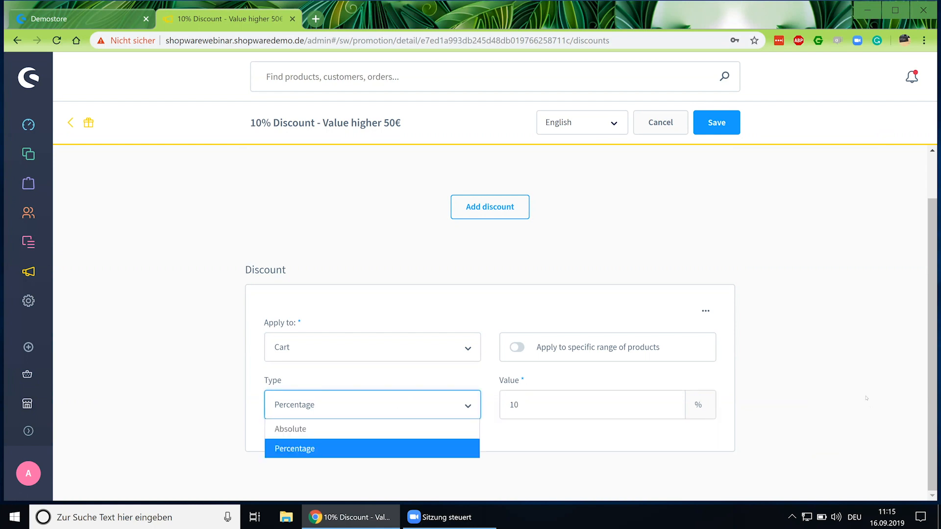
{"action": "left_click", "coordinate": [810, 404]}
Save the promotion and return to the Promotions list.
{"action": "scroll", "coordinate": [708, 395], "scroll_direction": "up", "scroll_amount": 1}
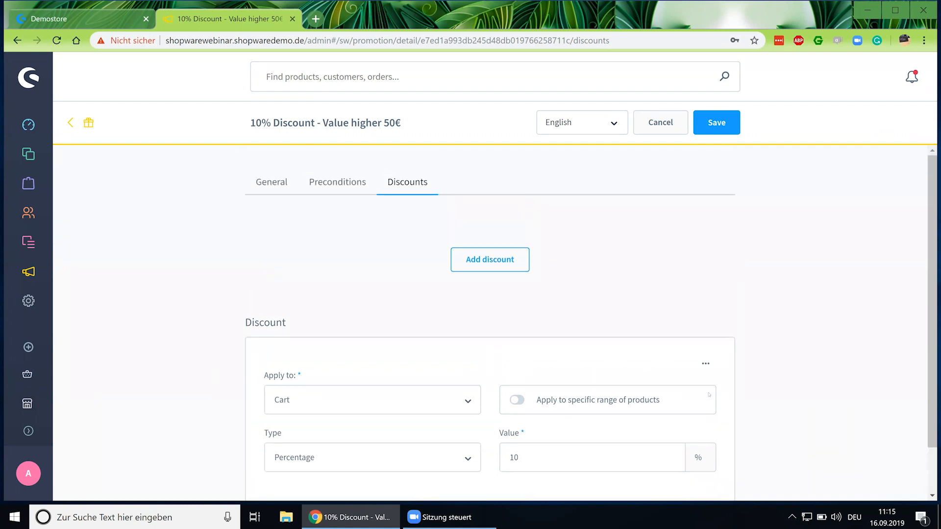
{"action": "left_click", "coordinate": [710, 126]}
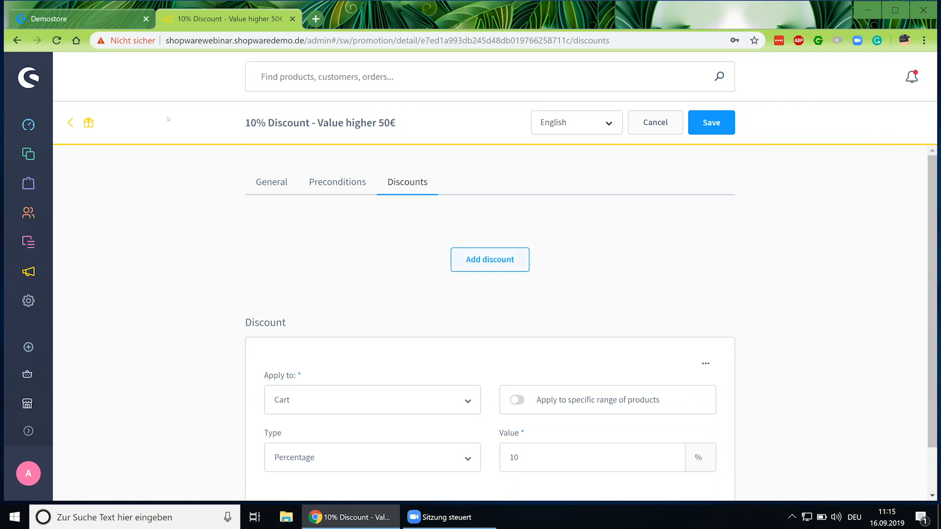
{"action": "left_click", "coordinate": [79, 124]}
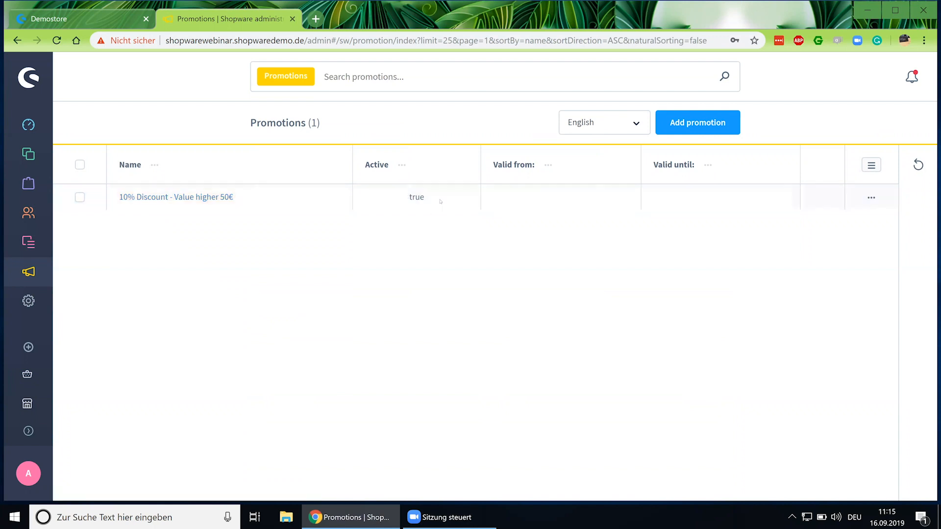
In the Demostore, add Smoked salmon »Classic« from Cooking pleasure & Provence to the cart.
{"action": "left_click", "coordinate": [87, 20]}
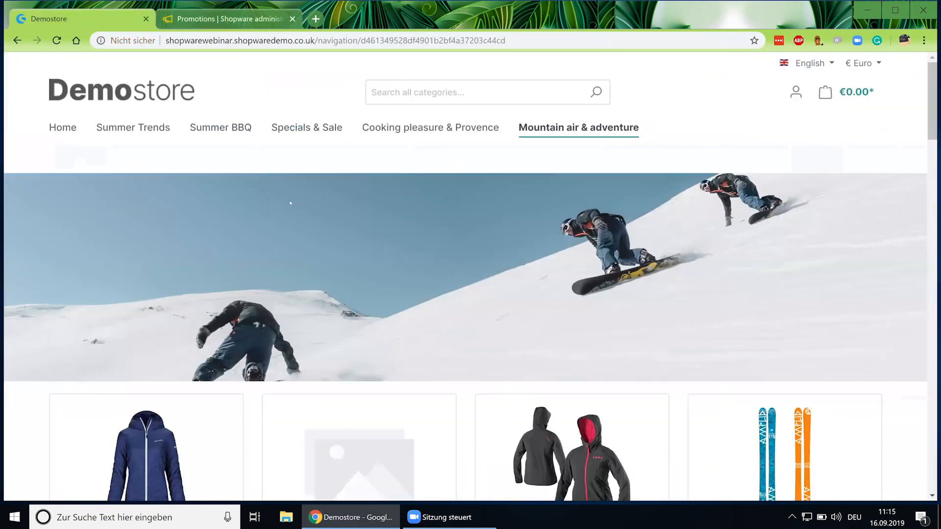
{"action": "mouse_move", "coordinate": [441, 128]}
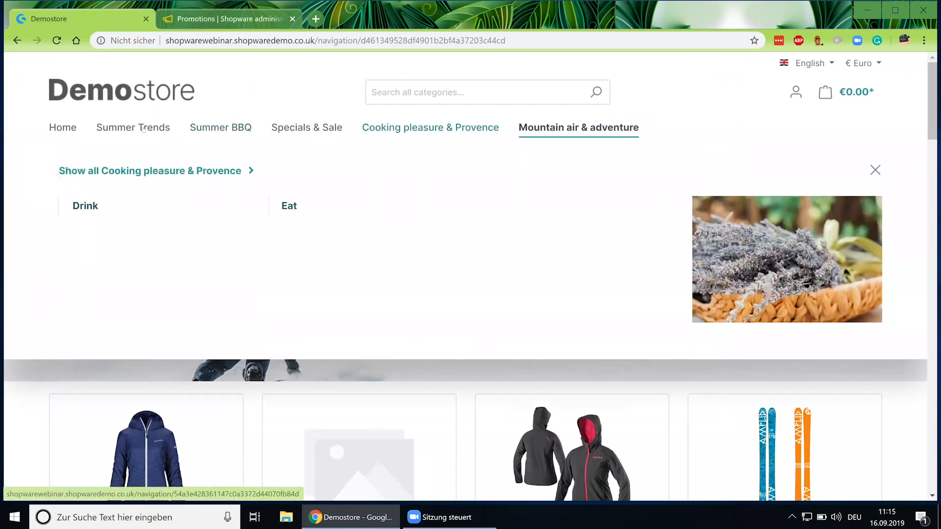
{"action": "mouse_move", "coordinate": [133, 127]}
{"action": "left_click", "coordinate": [126, 206]}
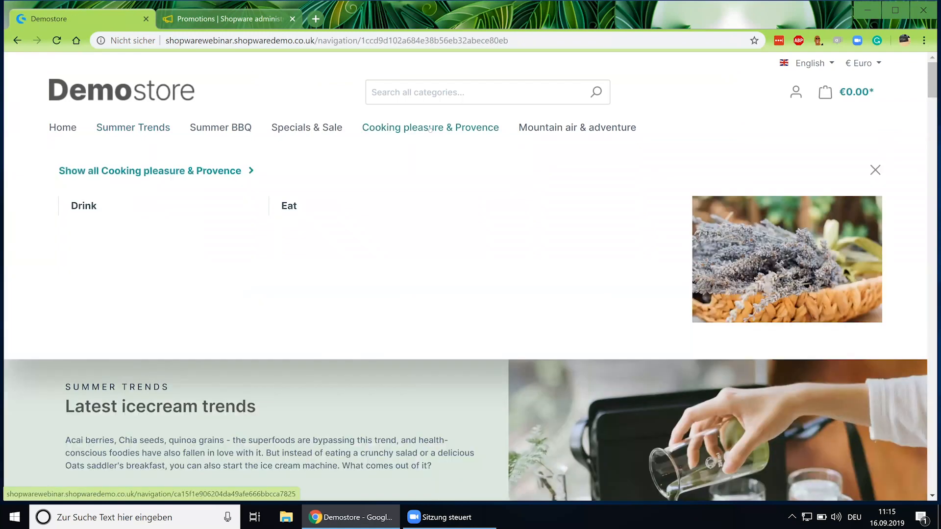
{"action": "left_click", "coordinate": [430, 128]}
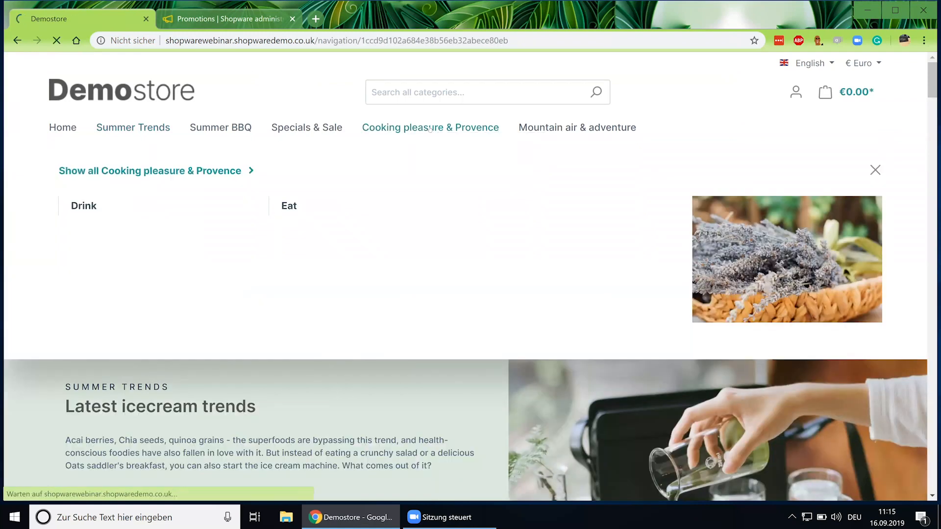
{"action": "scroll", "coordinate": [552, 360], "scroll_direction": "down", "scroll_amount": 6}
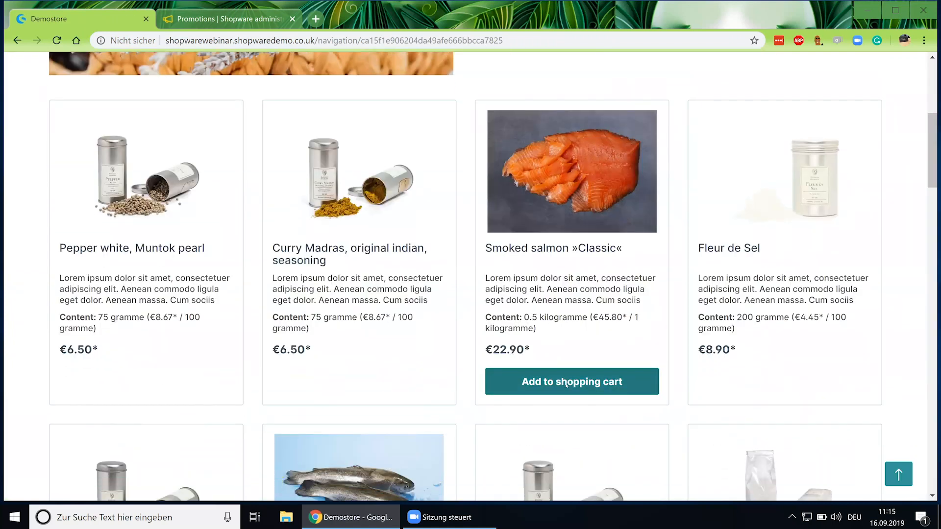
{"action": "left_click", "coordinate": [566, 382]}
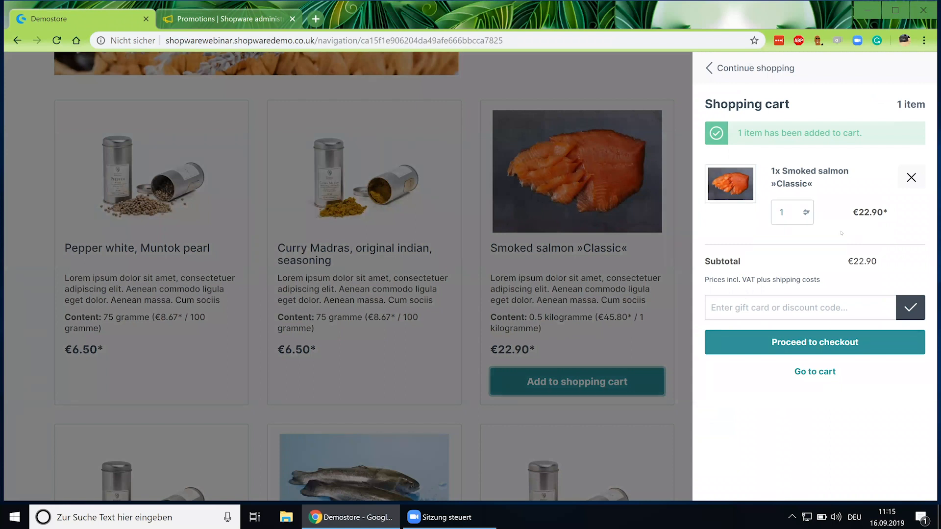
Set the salmon quantity to 3 and confirm the €68.70 total and -€6.87 discount.
{"action": "left_click", "coordinate": [801, 211]}
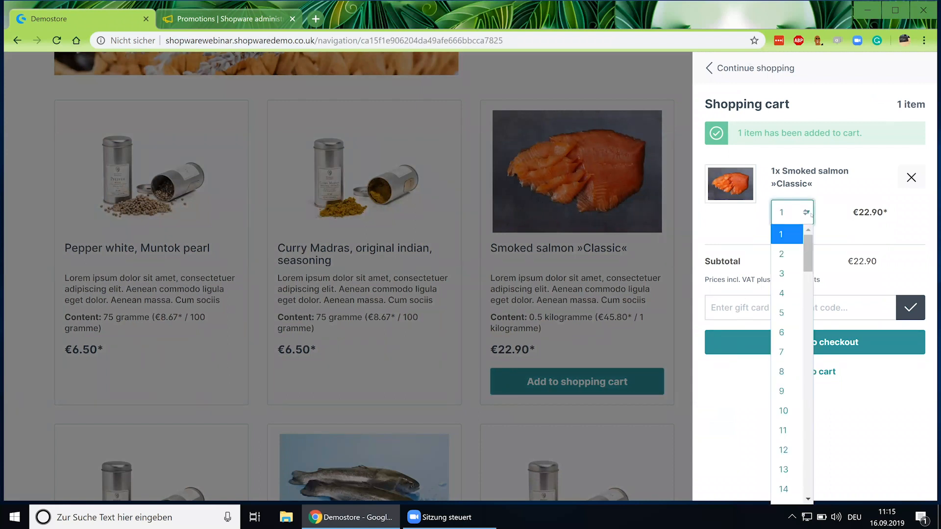
{"action": "left_click", "coordinate": [785, 273]}
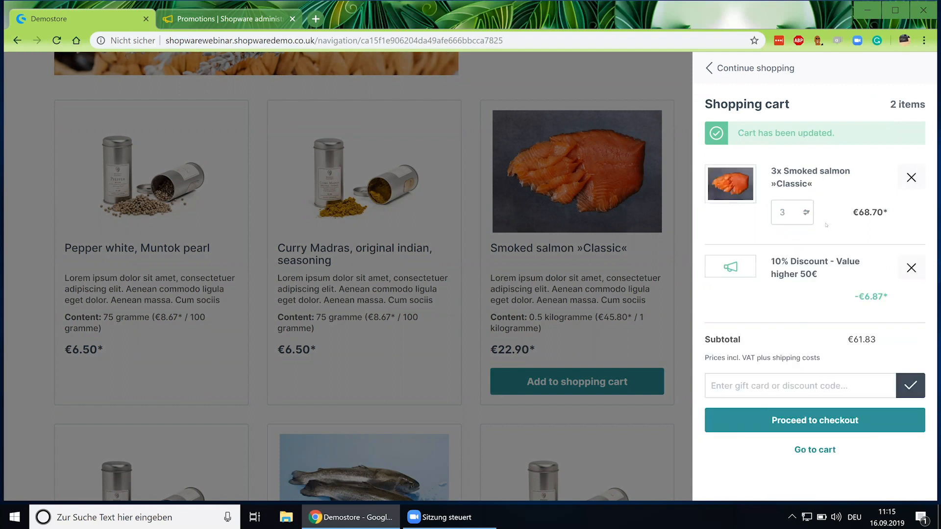
{"action": "left_click_drag", "start_coordinate": [853, 213], "coordinate": [882, 212]}
{"action": "left_click", "coordinate": [834, 240]}
{"action": "left_click_drag", "start_coordinate": [817, 277], "coordinate": [764, 265]}
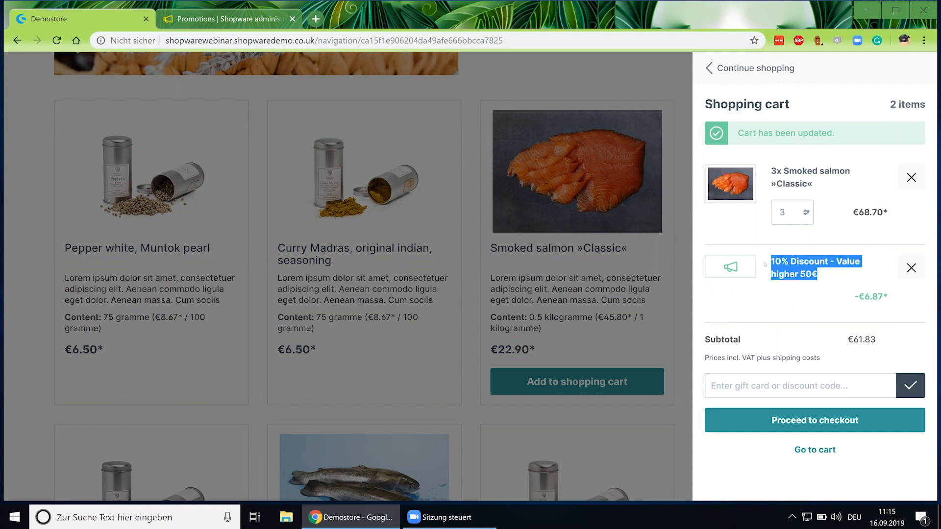
{"action": "left_click", "coordinate": [840, 284]}
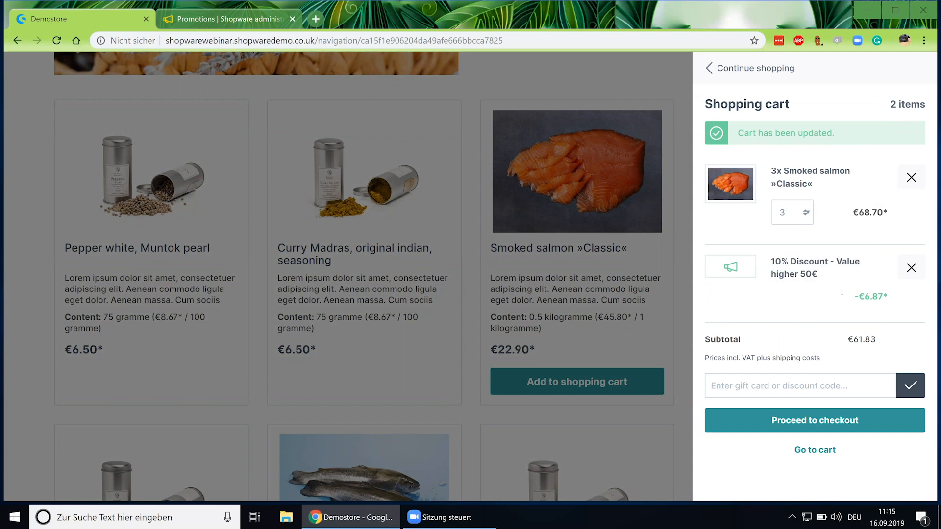
{"action": "left_click_drag", "start_coordinate": [841, 293], "coordinate": [892, 300]}
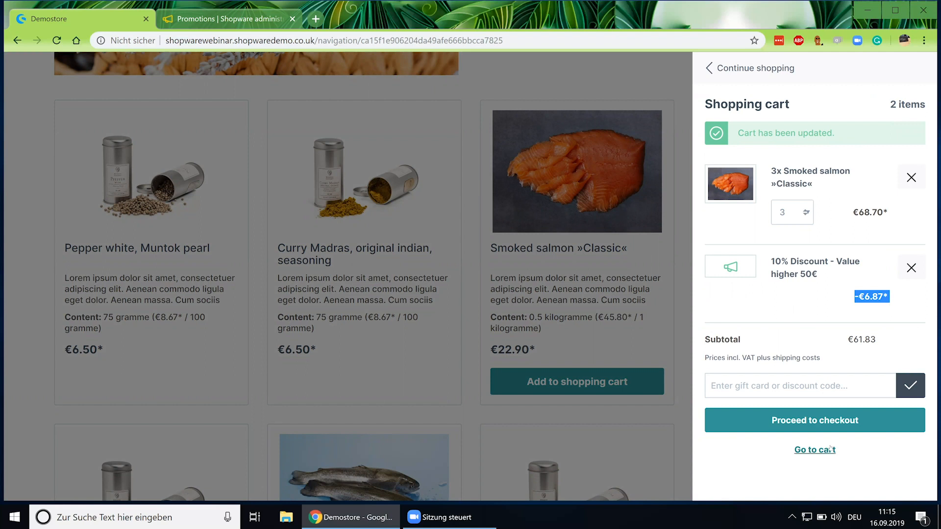
Close the cart, glance at the promotions administration, and return to the storefront.
{"action": "left_click", "coordinate": [712, 63]}
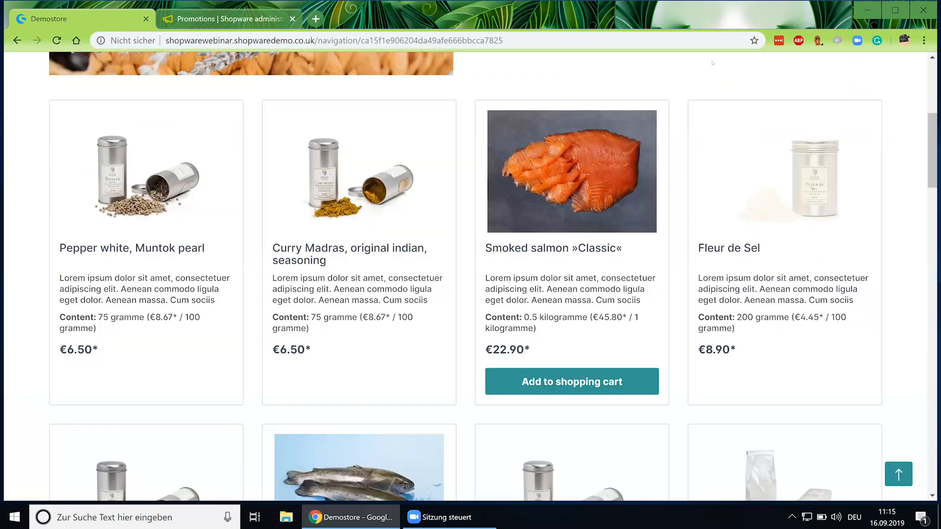
{"action": "scroll", "coordinate": [681, 265], "scroll_direction": "up", "scroll_amount": 6}
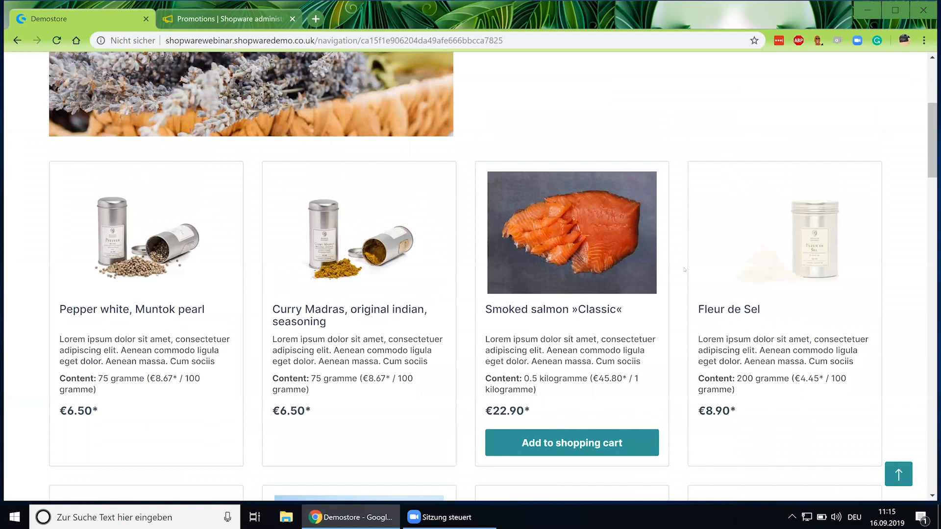
{"action": "left_click", "coordinate": [205, 22]}
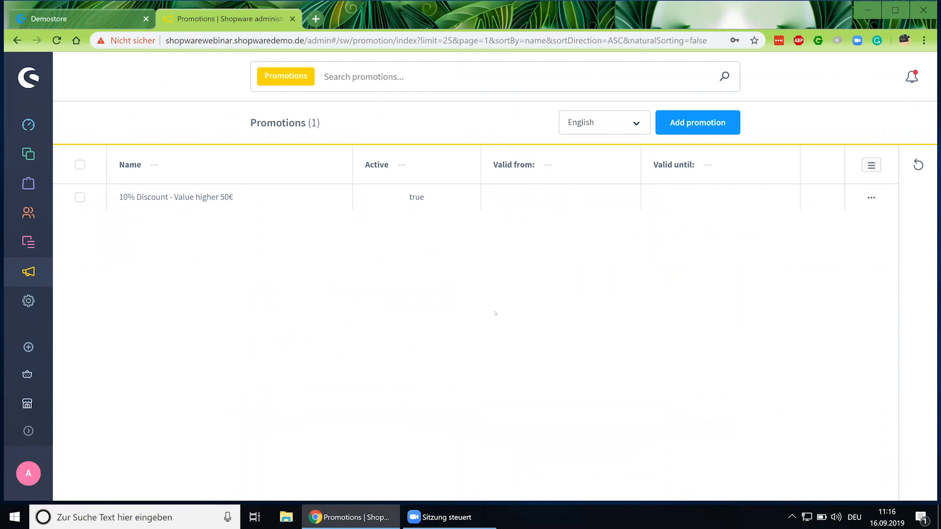
{"action": "left_click", "coordinate": [82, 19]}
{"action": "mouse_move", "coordinate": [237, 120]}
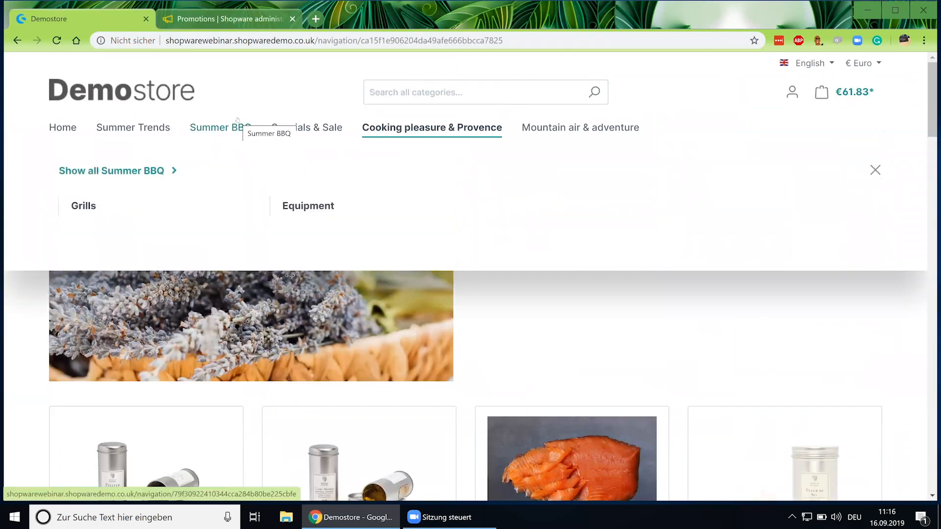